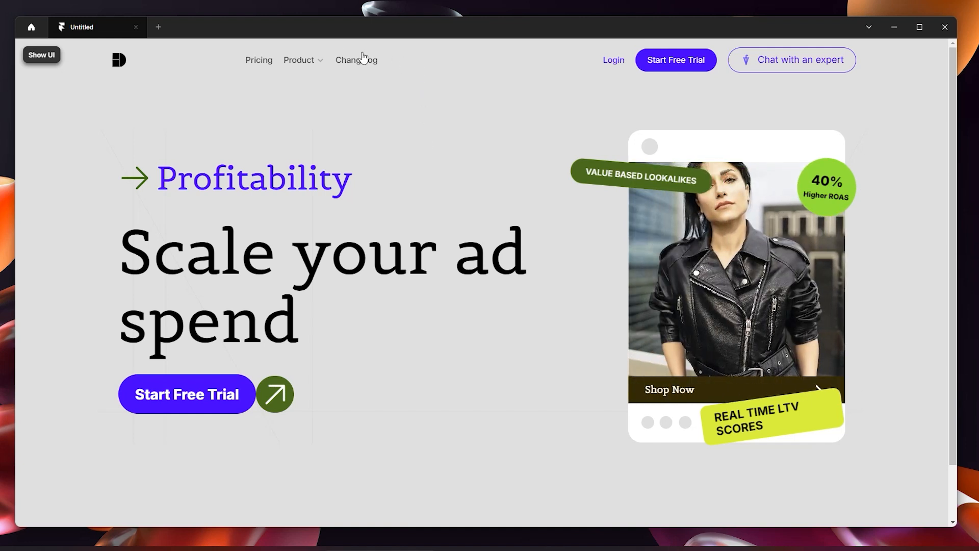
Step: Switch from the Toplyne reference site to the Framer project with the blank Desktop frame
mouse_move(316, 59)
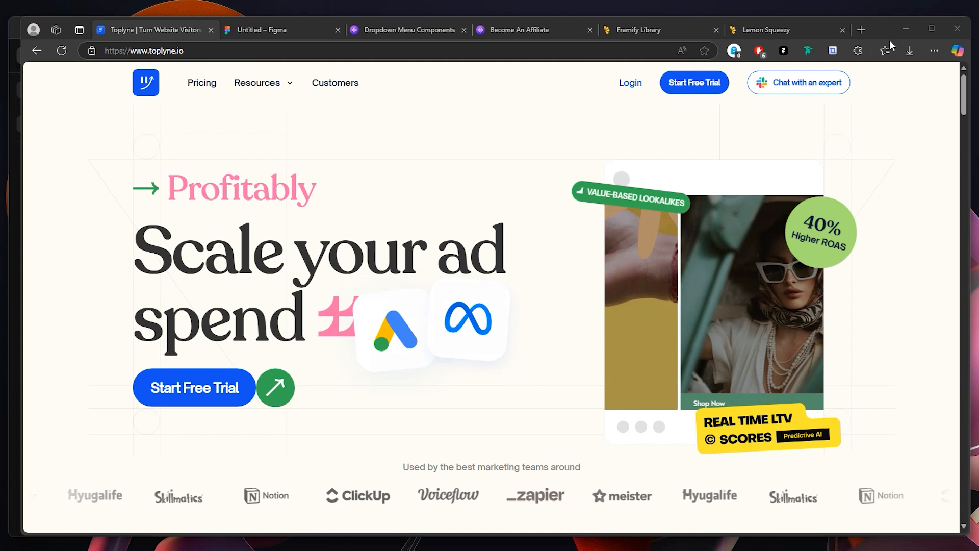
left_click(931, 28)
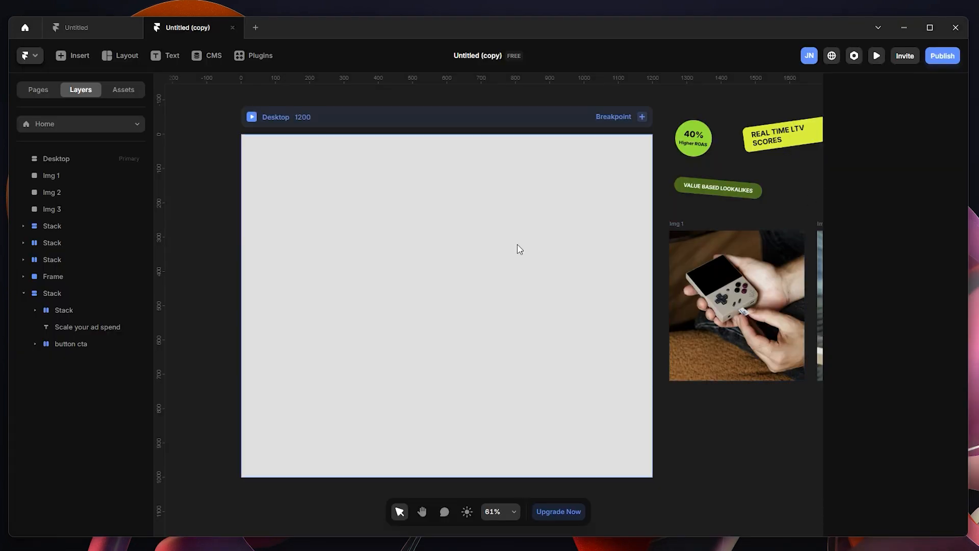
scroll(399, 282, "up", 1)
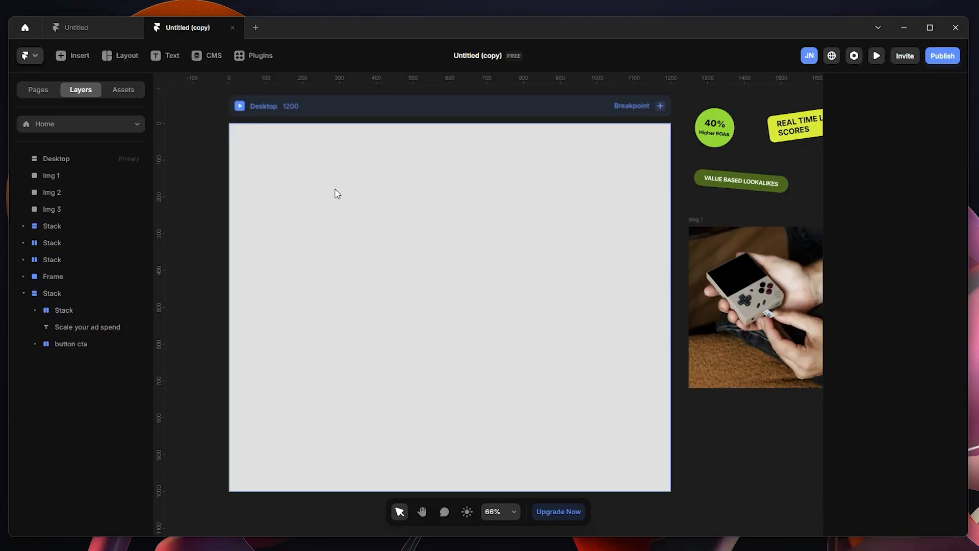
left_click_drag(219, 150, 242, 145)
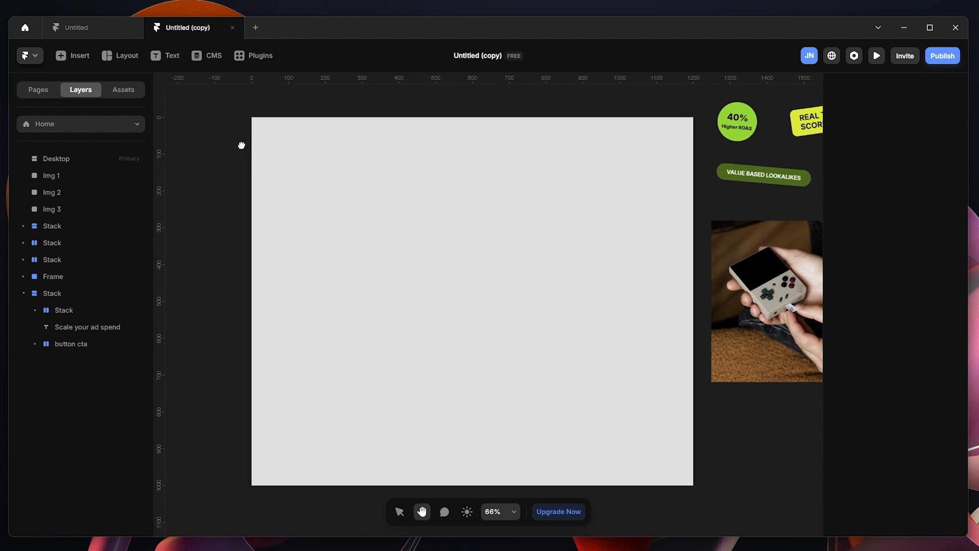
Step: Try a #FFFFFF fill on the Desktop frame and reapply the grey color style
left_click(569, 98)
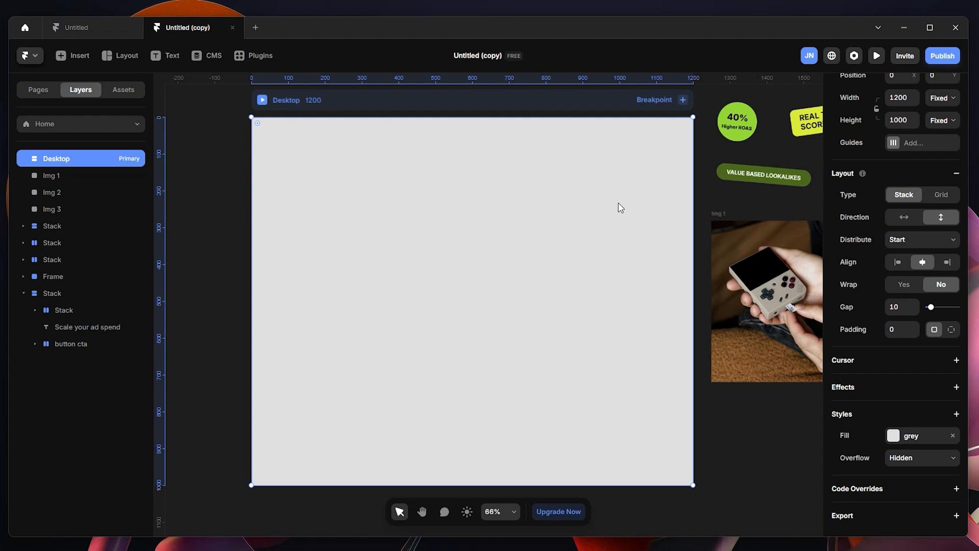
left_click(894, 436)
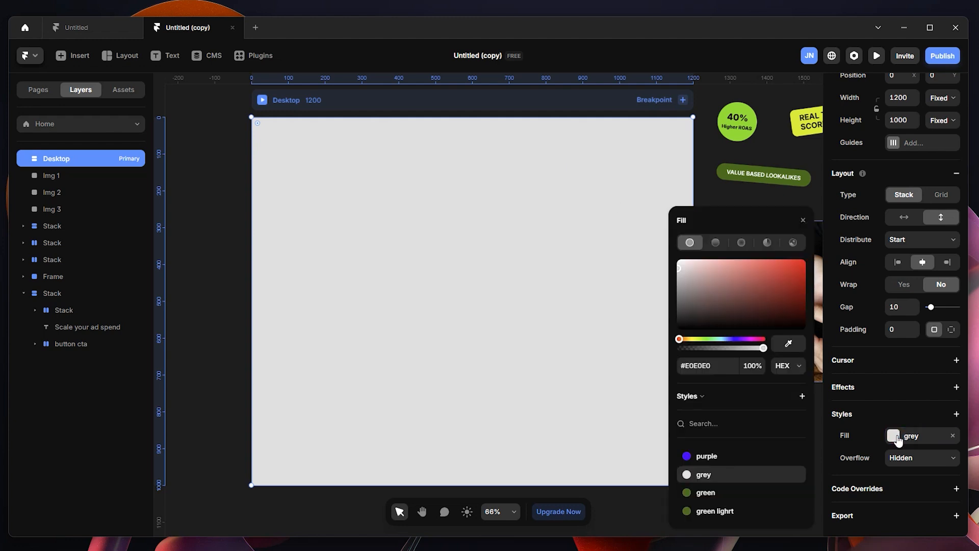
left_click_drag(675, 267, 676, 259)
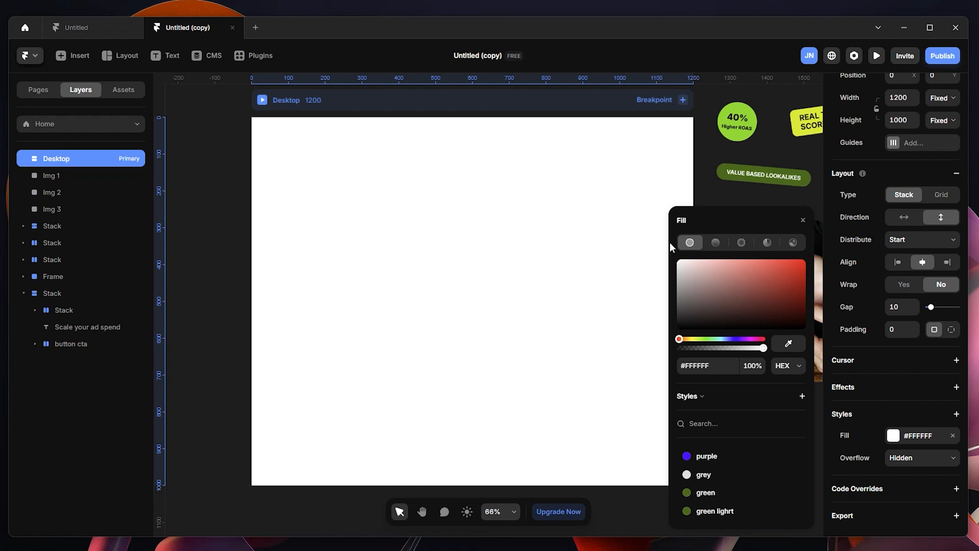
left_click(704, 475)
left_click(212, 143)
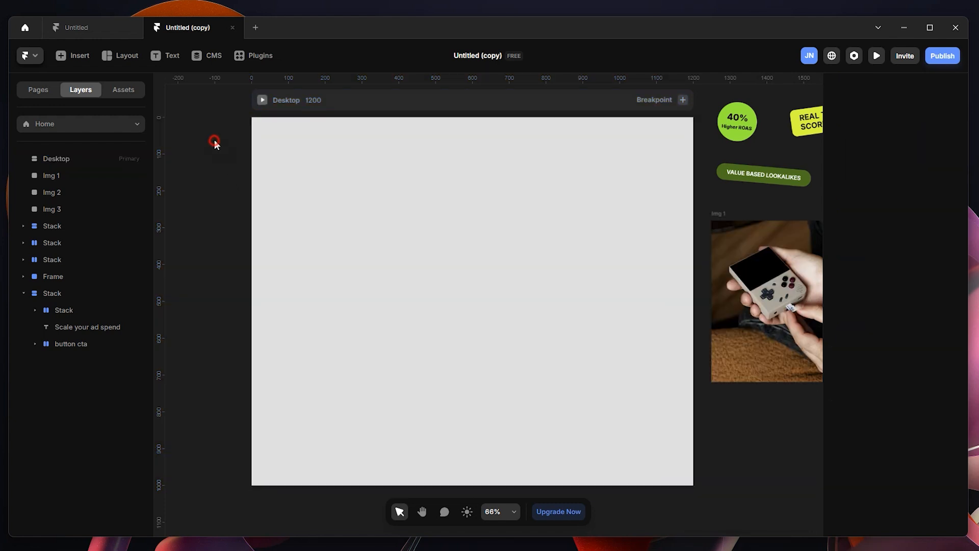
Step: Examine the prepared badges, images, product card and headline stack placed around the Desktop frame
key("h")
left_click_drag(239, 158, 172, 148)
left_click_drag(509, 164, 261, 202)
key("v")
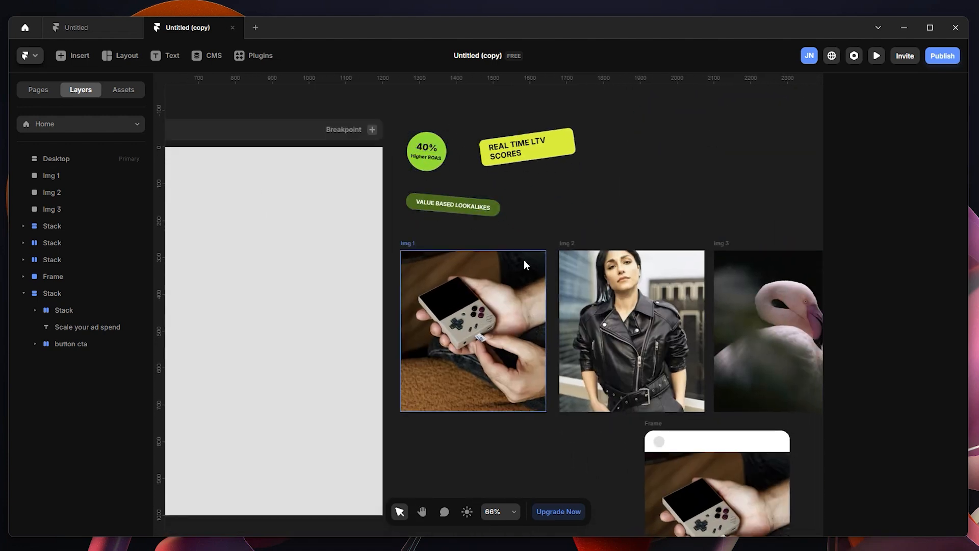
scroll(657, 234, "down", 5)
key("space")
left_click_drag(472, 242, 852, 445)
left_click_drag(507, 252, 763, 312)
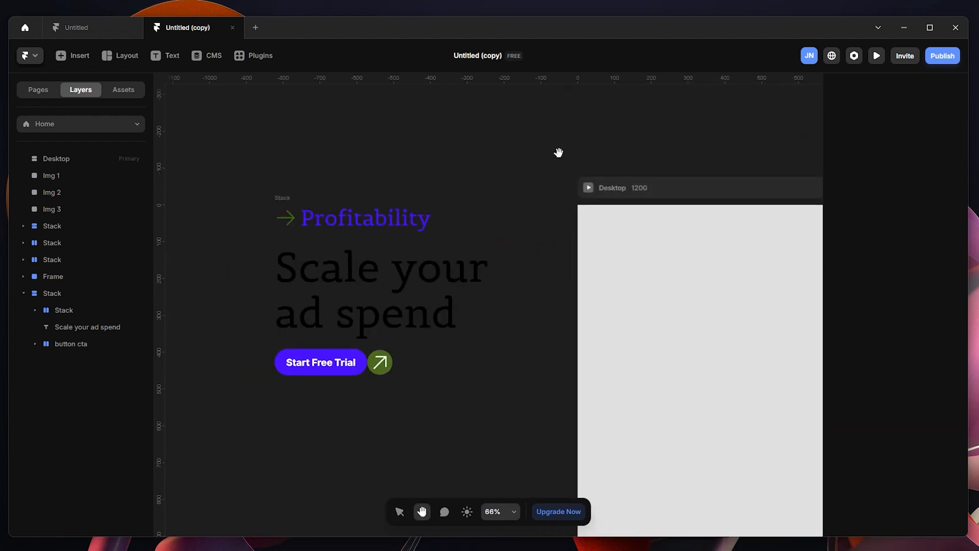
left_click_drag(559, 153, 352, 148)
left_click_drag(510, 134, 531, 103)
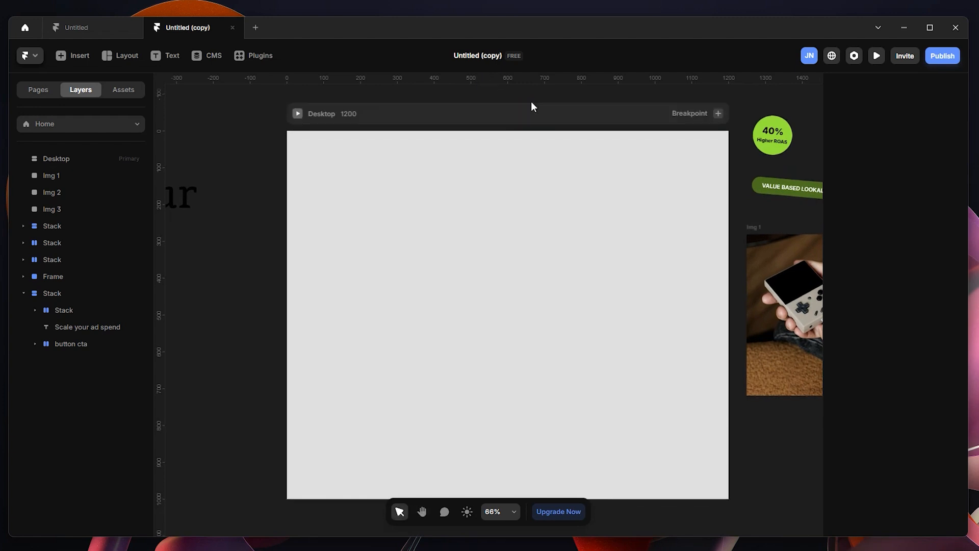
key("space")
mouse_move(265, 116)
left_mouse_down()
mouse_move(256, 129)
mouse_move(254, 119)
left_mouse_up()
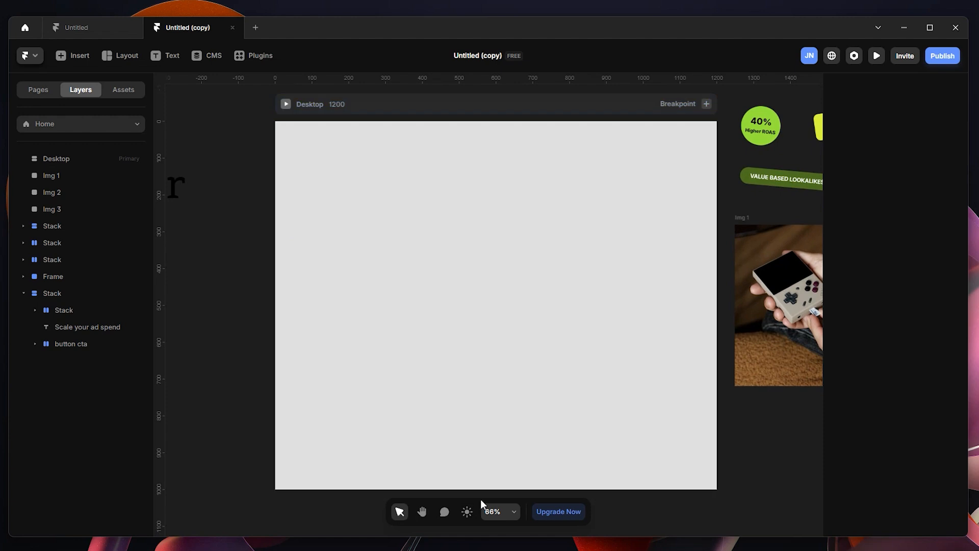
Step: Examine the Resources dropdown on the Toplyne site in the browser, and return to the Framer project
mouse_move(503, 543)
left_click(564, 515)
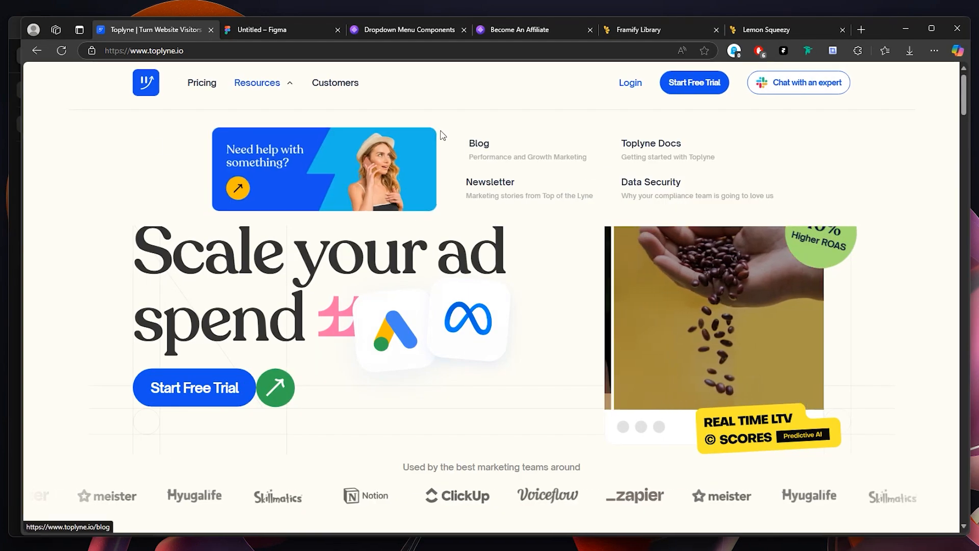
mouse_move(283, 85)
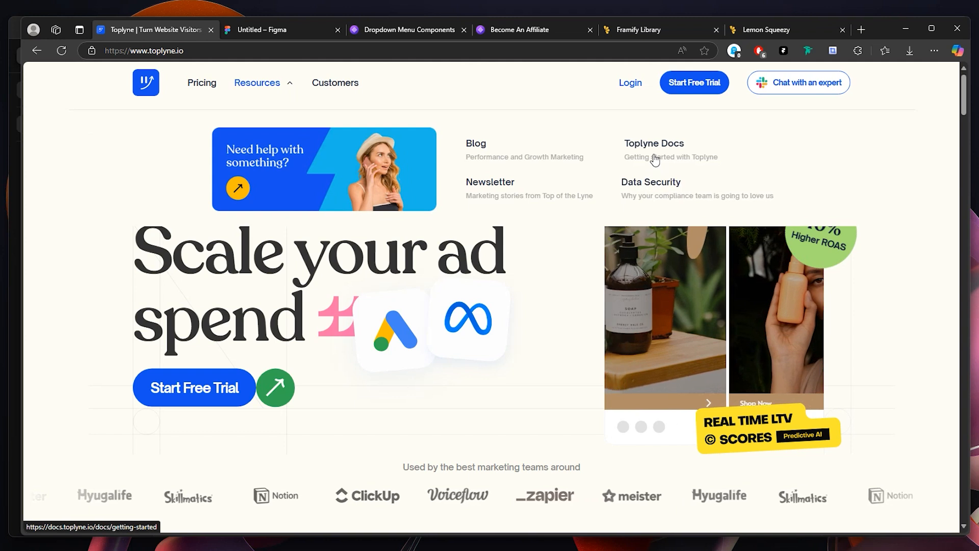
left_click(905, 29)
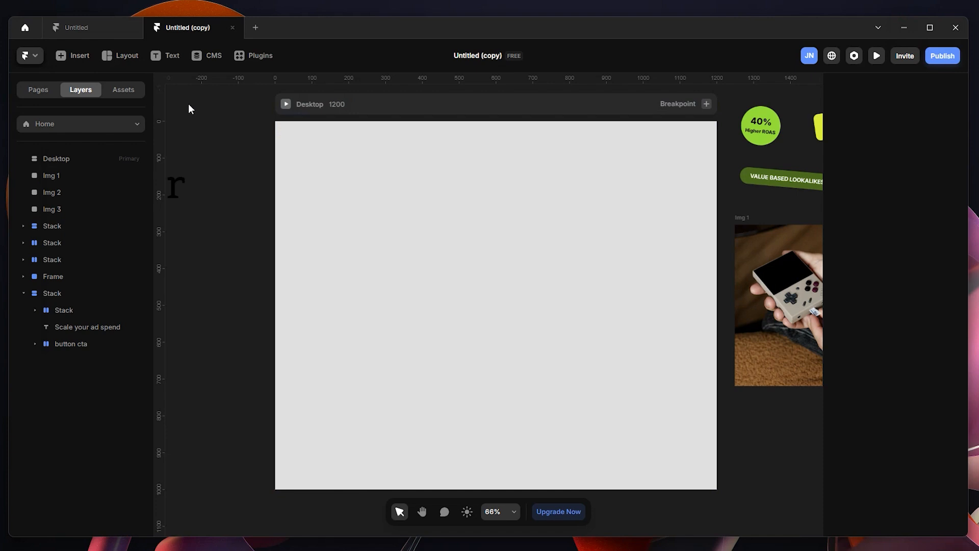
Step: Insert the light navigation bar with dropdown menus at the top edge of the Desktop frame
left_click(79, 57)
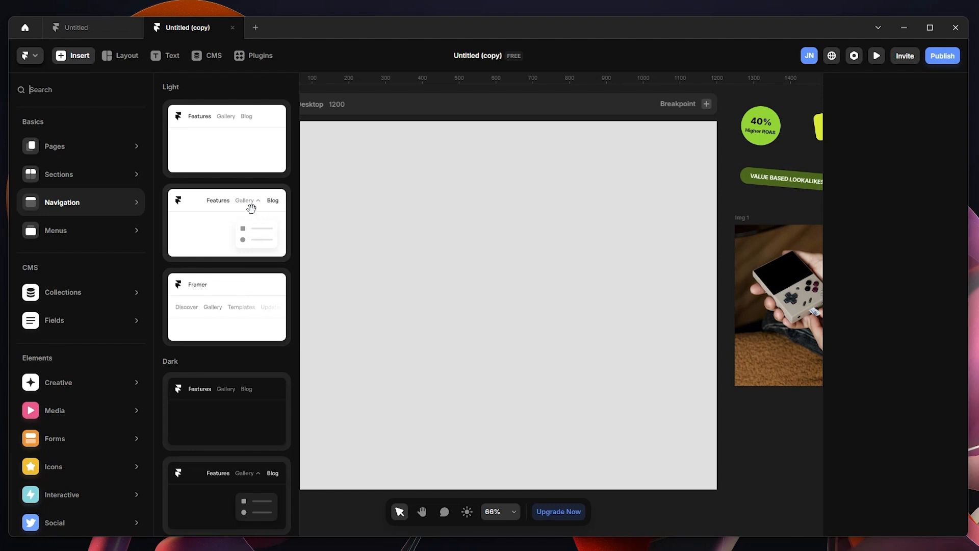
left_click_drag(227, 218, 503, 143)
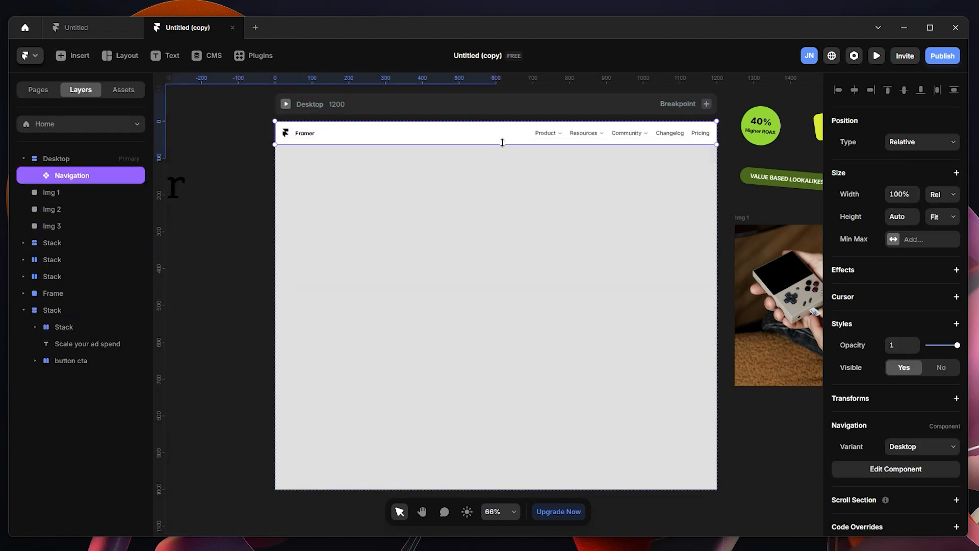
left_click(84, 157)
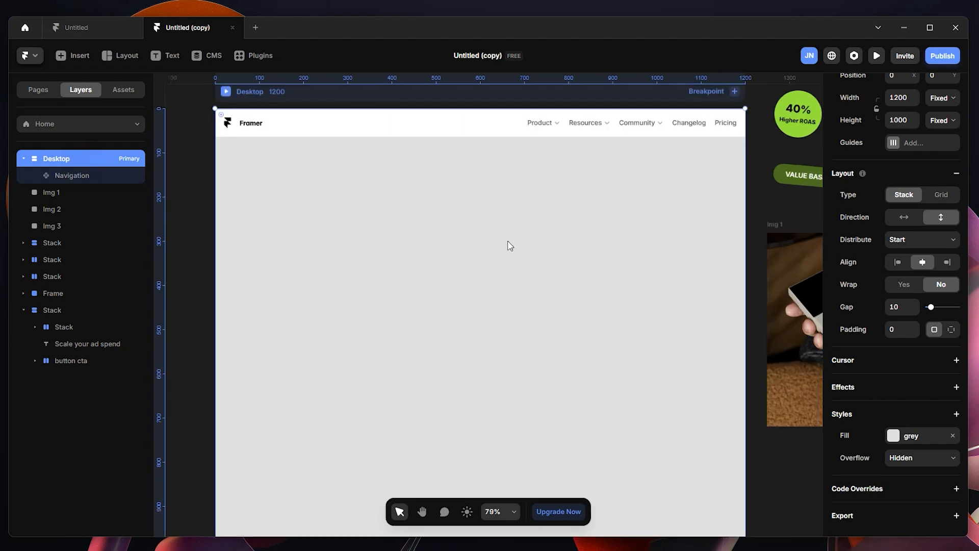
scroll(510, 245, "up", 2)
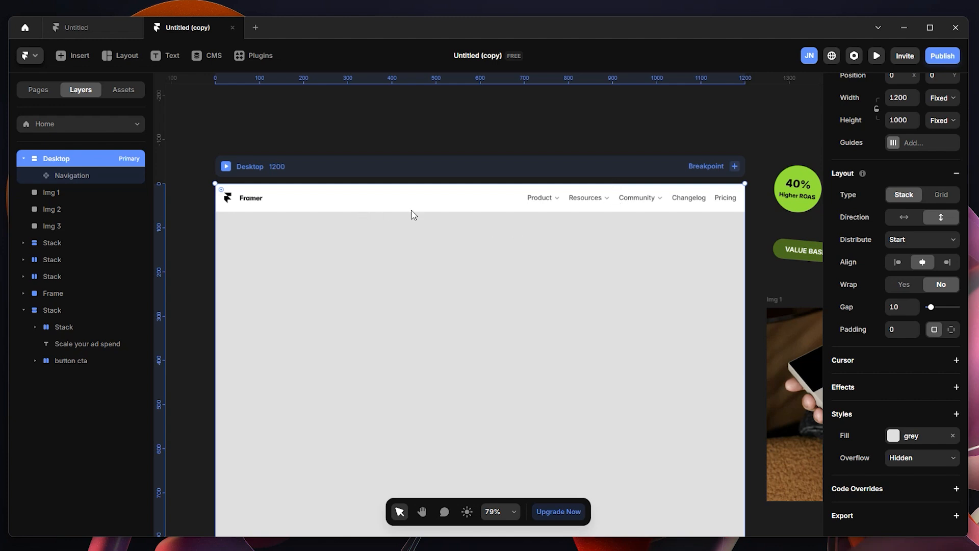
scroll(413, 215, "down", 2)
scroll(417, 220, "up", 3)
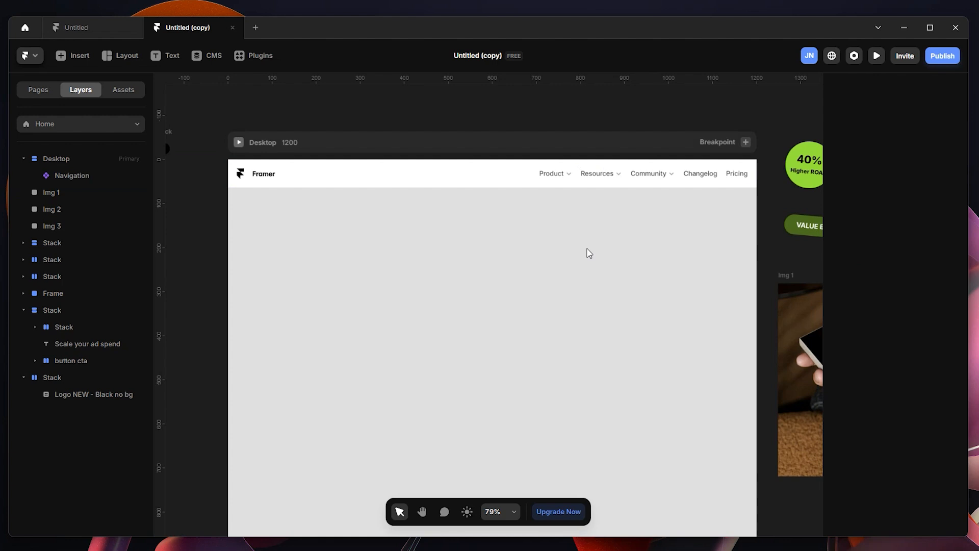
scroll(589, 253, "up", 1)
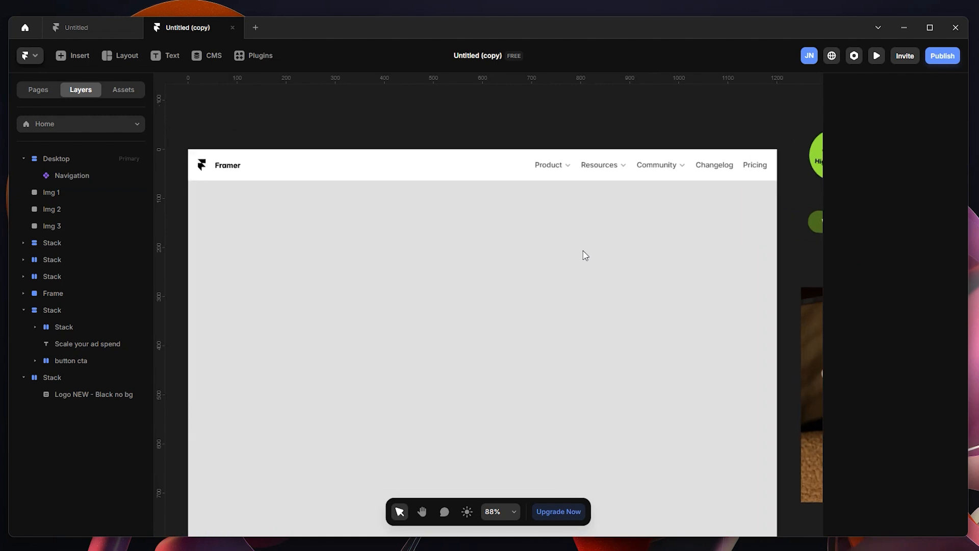
Step: Open the navigation bar's component, check its variants and dropdown link menus, and return to the Home page
left_click(230, 176)
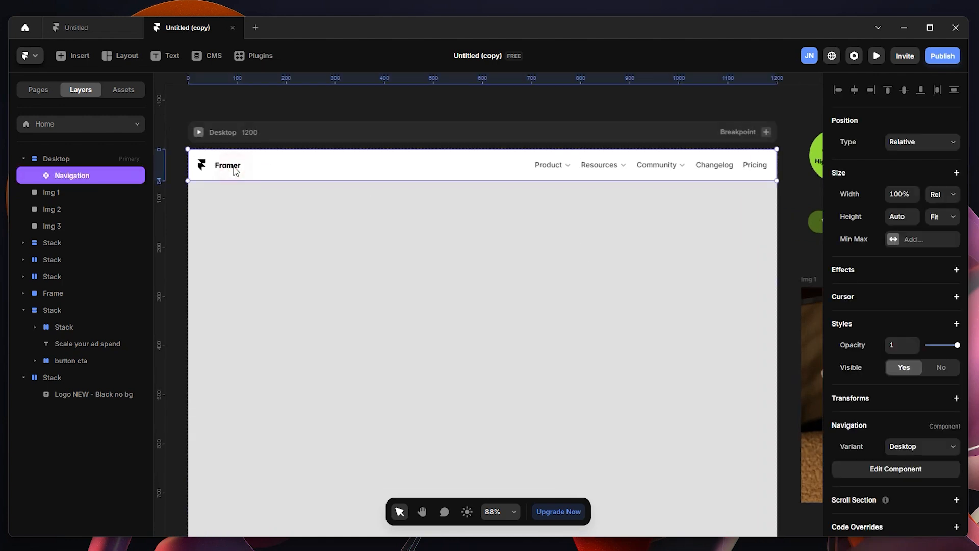
double_click(252, 169)
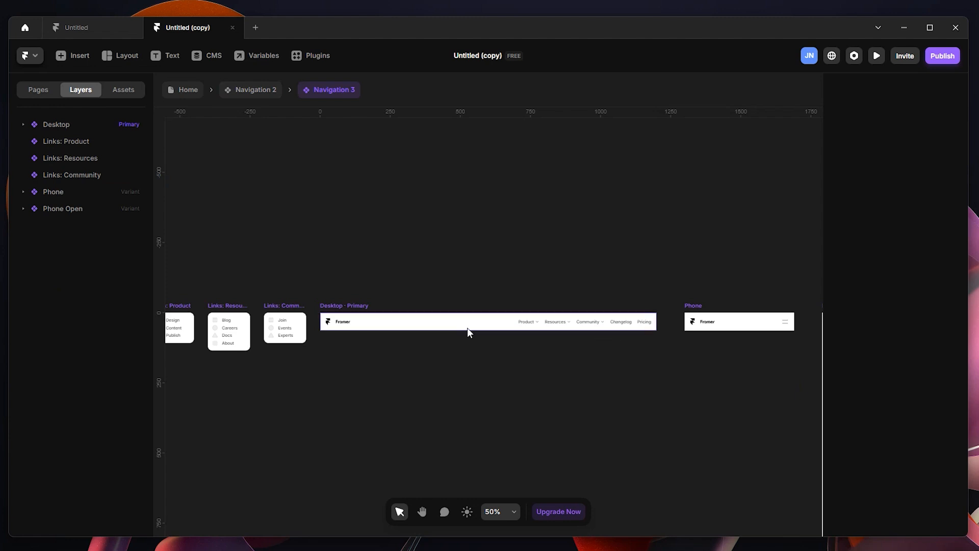
left_click(240, 93)
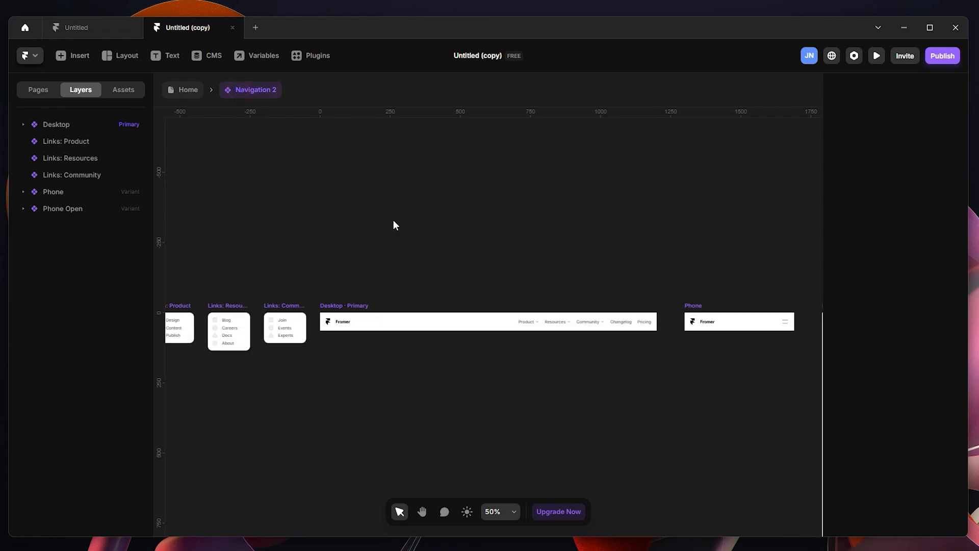
left_click(187, 91)
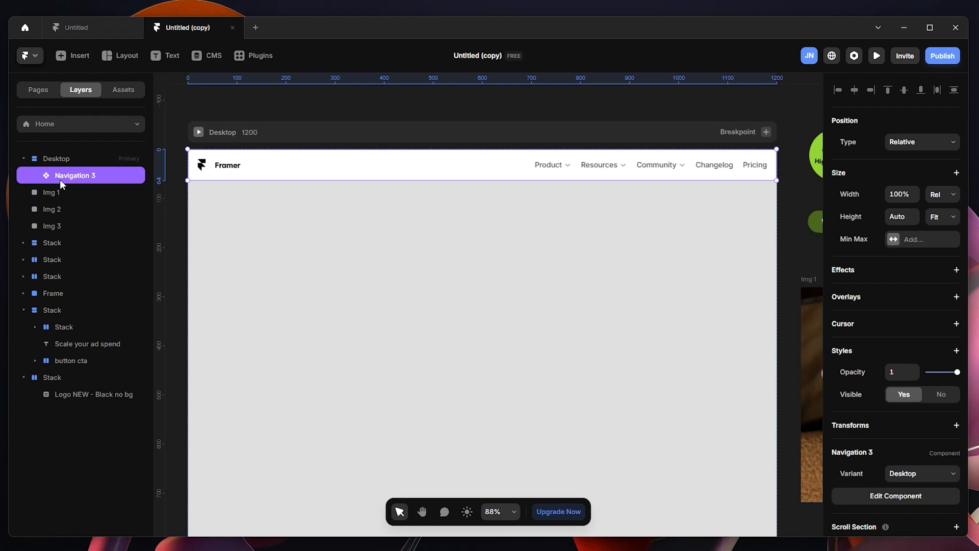
Step: Open the Navigation 3 component for editing and inspect the Resources trigger in its desktop variant
double_click(327, 167)
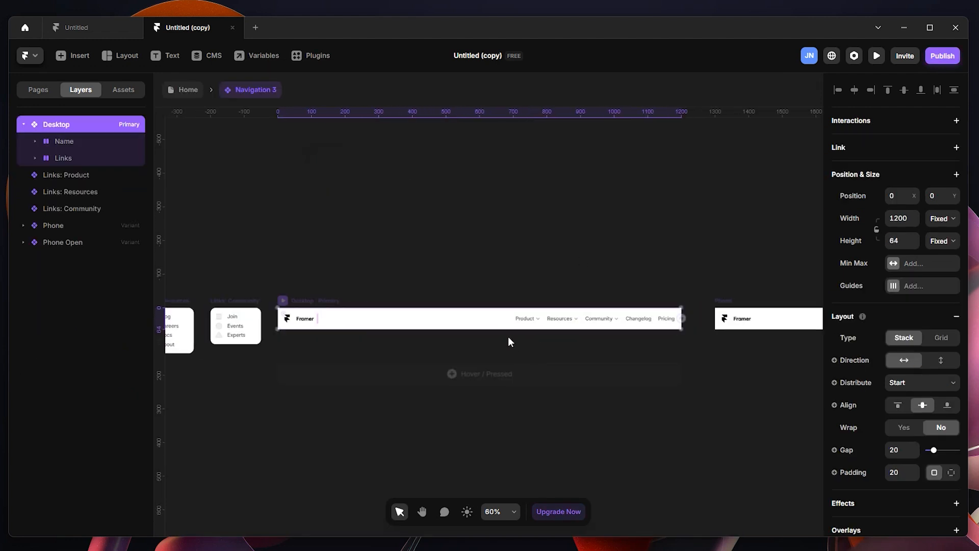
scroll(507, 337, "up", 5)
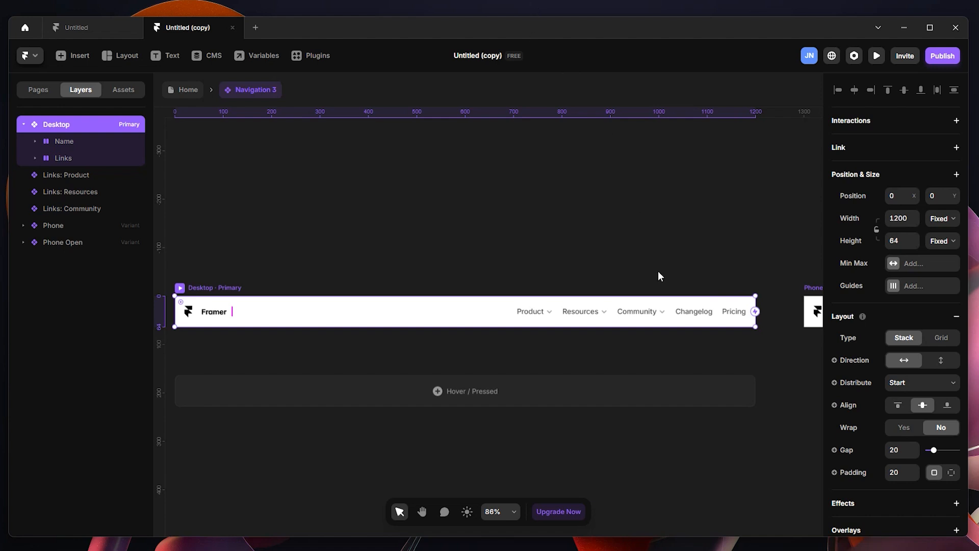
left_click(580, 311)
left_click_drag(457, 265, 498, 273)
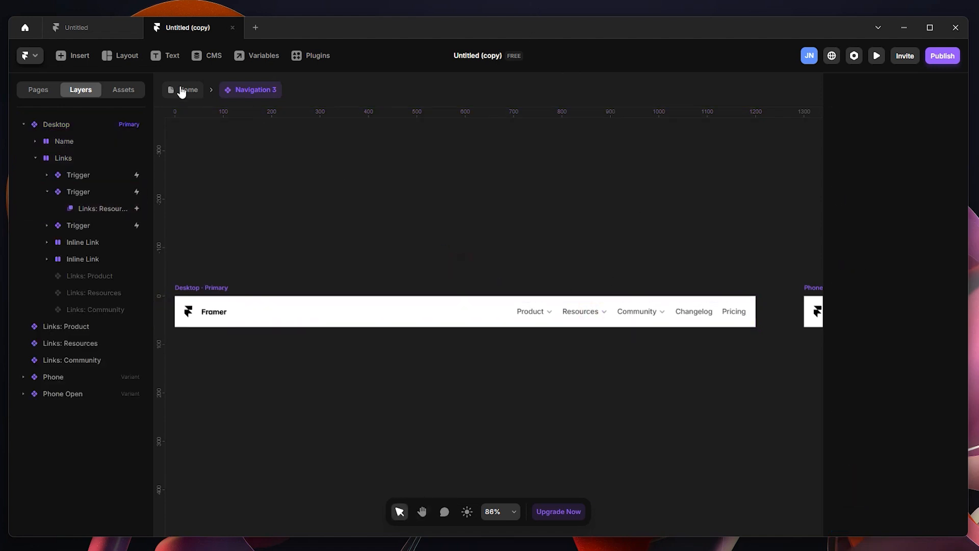
left_click(182, 92)
left_click(250, 94)
left_click_drag(404, 164, 531, 197)
Step: Replace the Framer logo and name in the desktop navigation variant with the copied custom logo stack
double_click(288, 303)
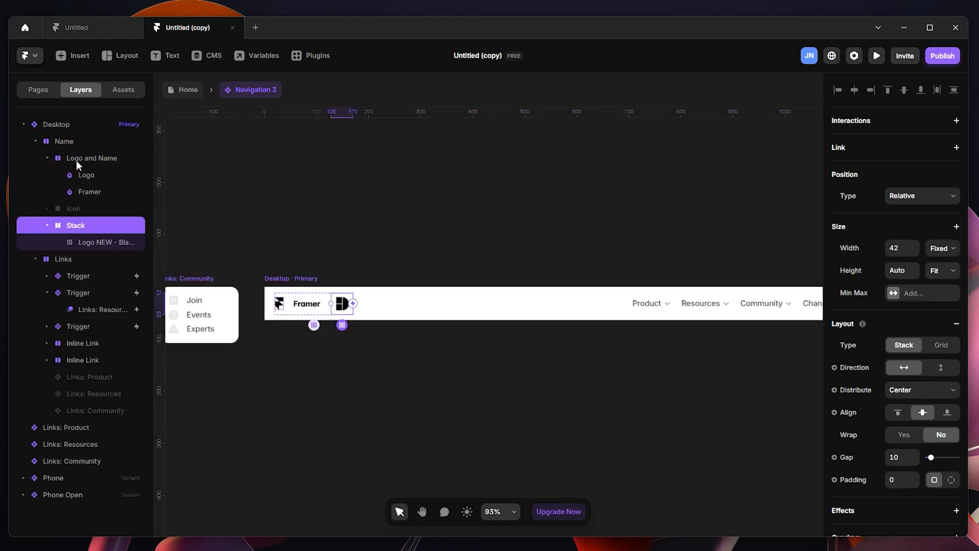
left_click(76, 161)
key("Delete")
left_click_drag(295, 213, 498, 226)
key("ctrl+v")
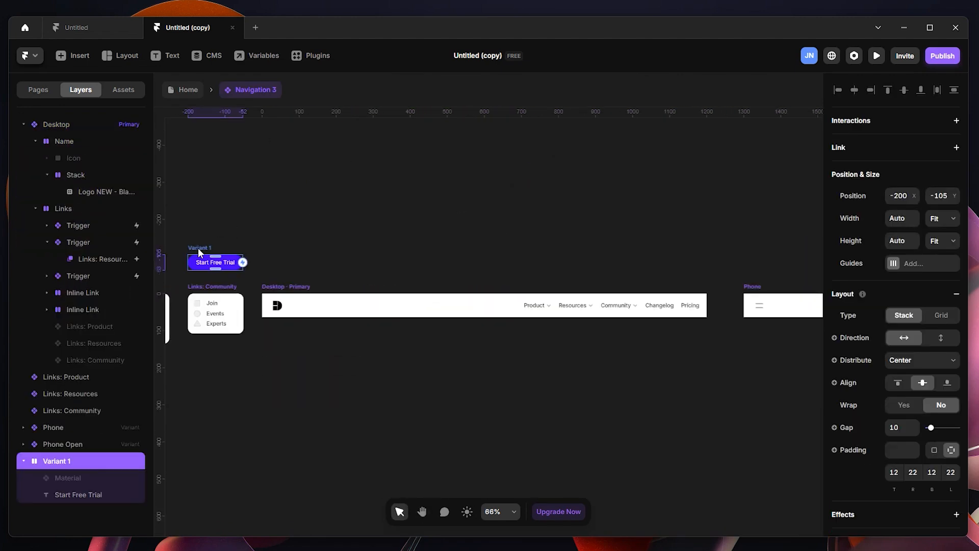
Step: Place the Start Free Trial button after the Pricing link and arrange the links as Changelog, Resources, Pricing
left_click(206, 248)
left_click_drag(206, 247, 663, 306)
scroll(563, 326, "up", 3)
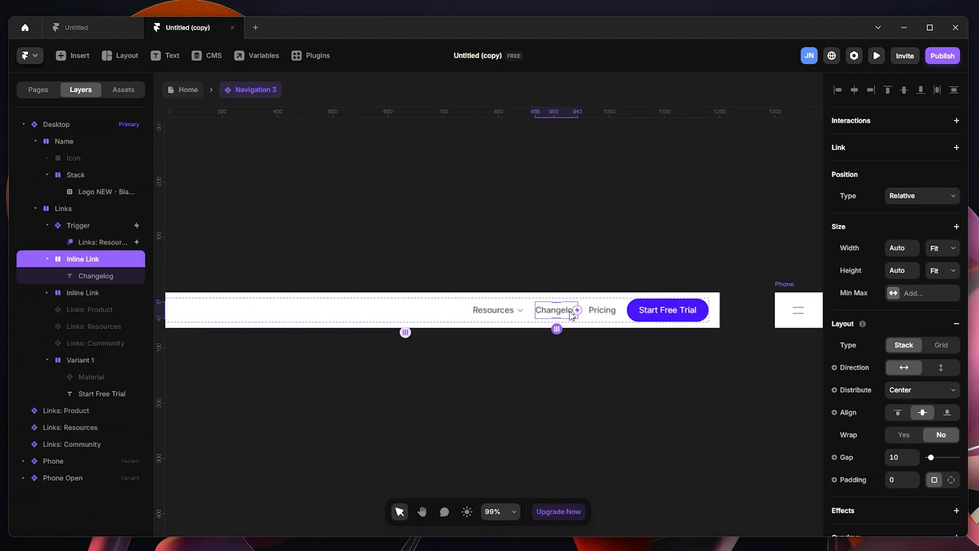
left_click_drag(558, 311, 510, 306)
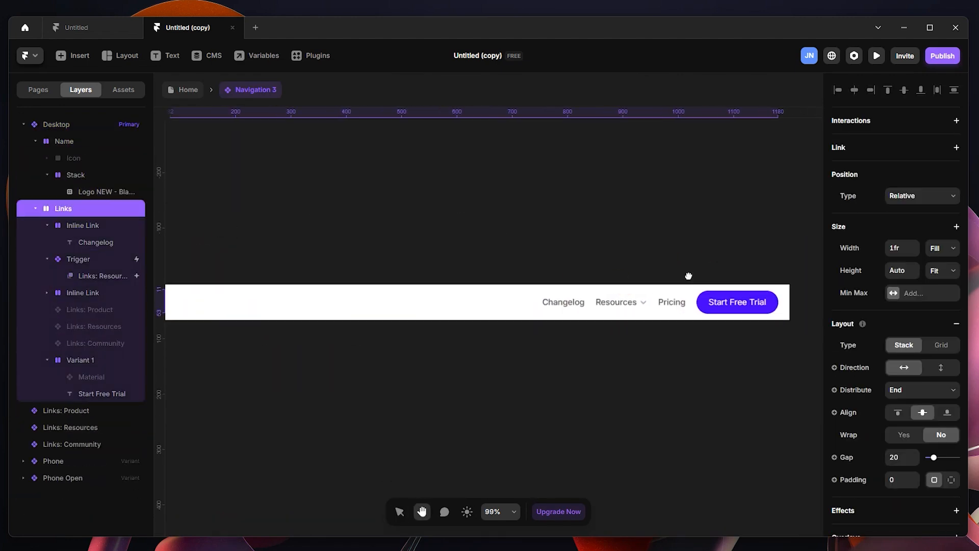
Step: Duplicate the Links stack in the navigation bar and delete the Start Free Trial button from the first stack
left_click_drag(688, 276, 695, 283)
key("ctrl+d")
left_click(434, 310)
key("Delete")
left_click_drag(457, 319, 420, 327)
left_click(680, 325)
key("ctrl+d")
left_click(690, 326)
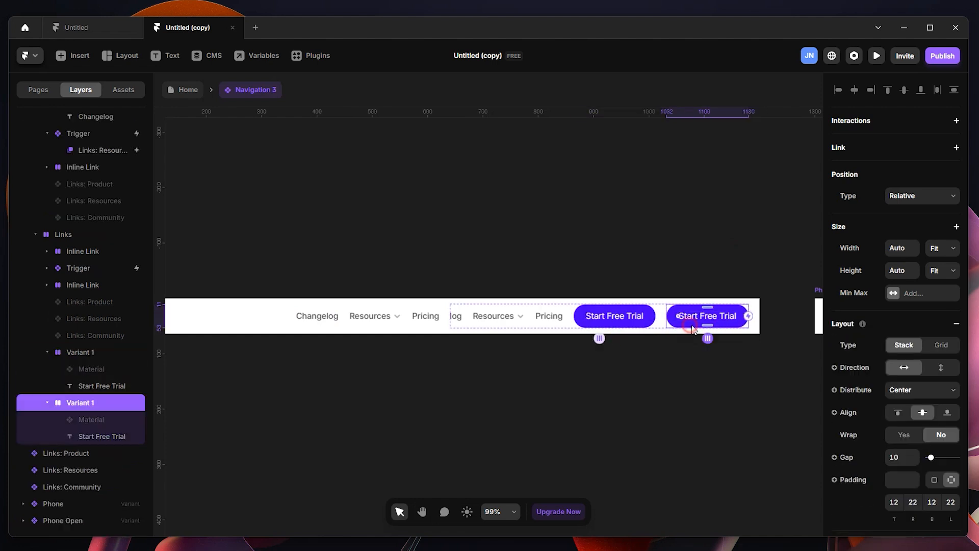
key("Delete")
Step: Delete the Changelog, Resources and Pricing links from the second Links stack, and open the first Links stack's distribution options
left_click(537, 320, "ctrl")
key("Delete")
left_click(588, 320, "ctrl")
key("Delete")
left_click(603, 321, "ctrl")
left_click_drag(527, 286, 588, 281)
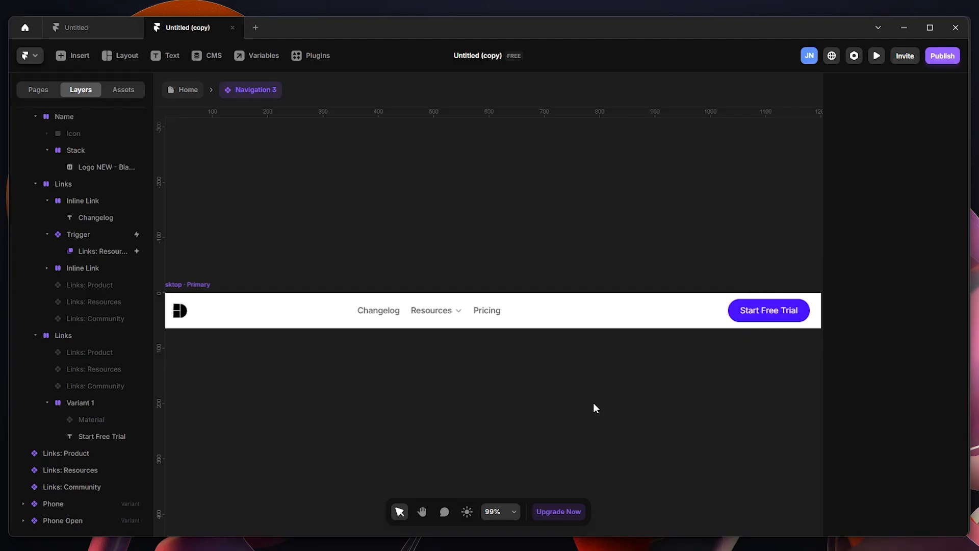
left_click(439, 306)
left_click(922, 390)
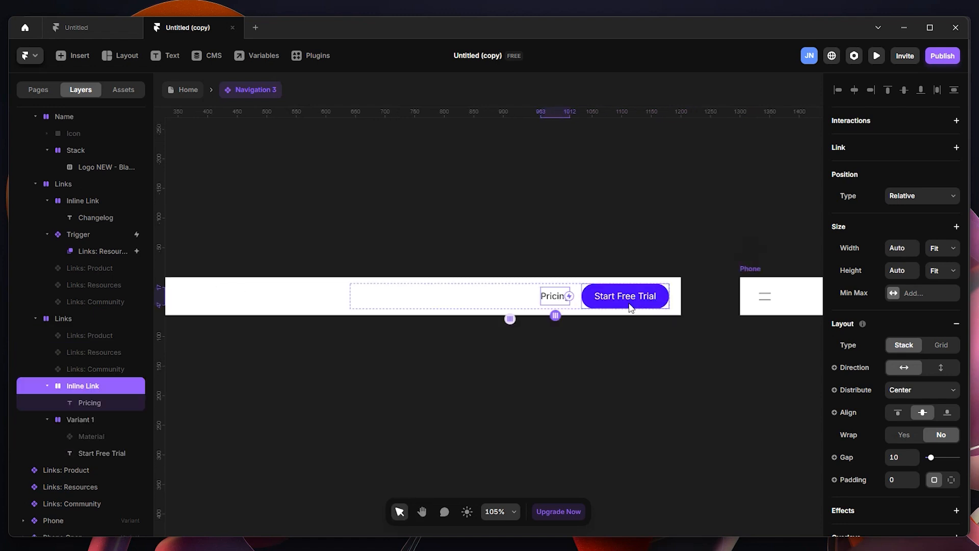
Step: Set the label of the button component's second variant to "Chat with an expert"
double_click(630, 307)
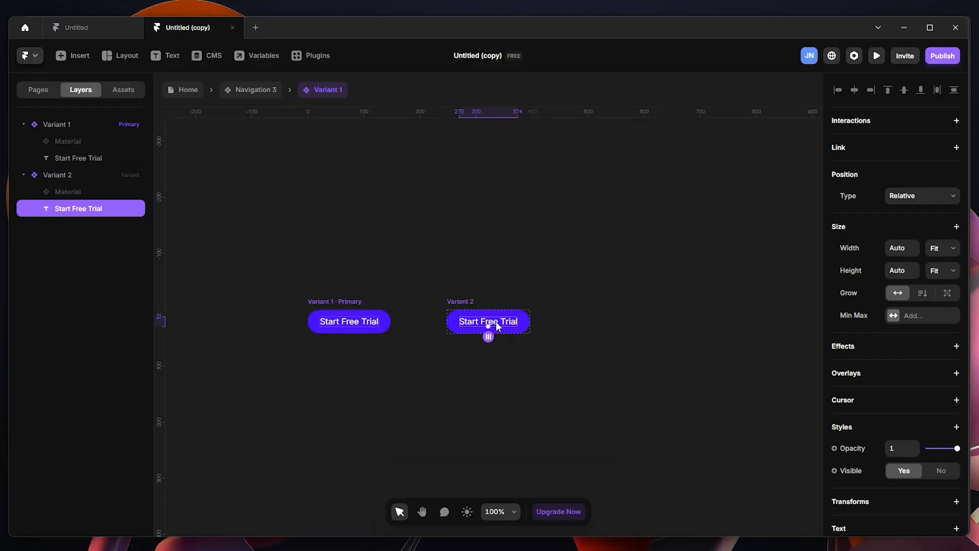
type("Chat wi")
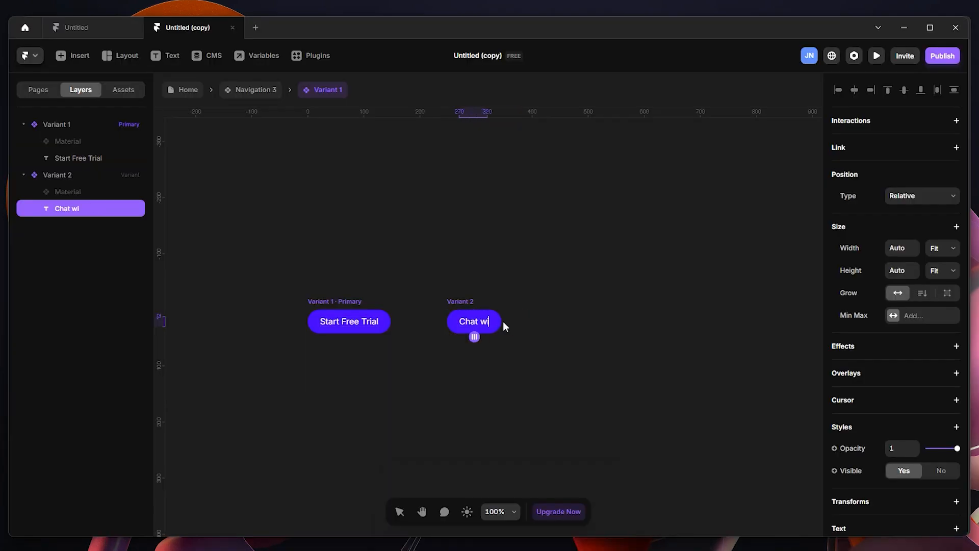
type("th an expert")
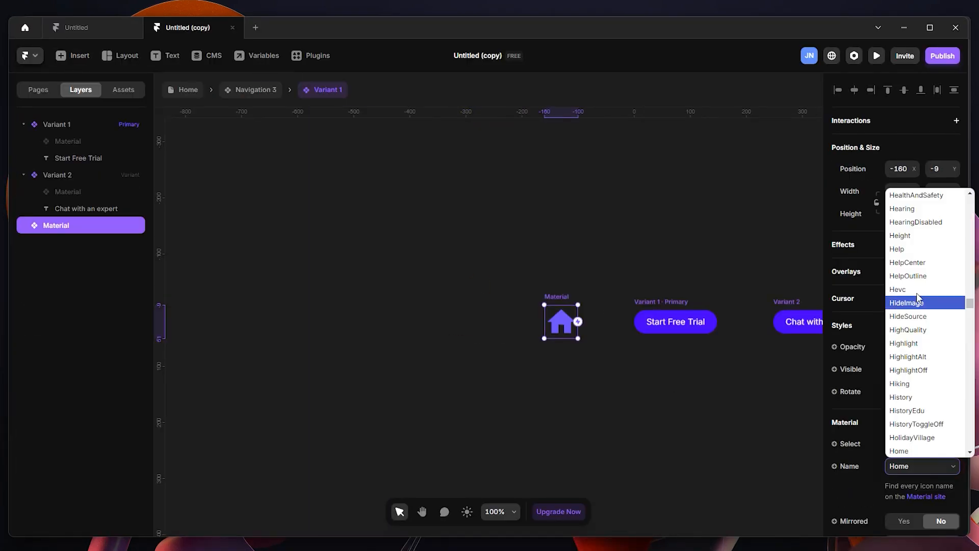
Step: Add a scaled-down Material icon, searched with the name "slack", before the label in Variant 2 and return to the navigation component
left_click(923, 299)
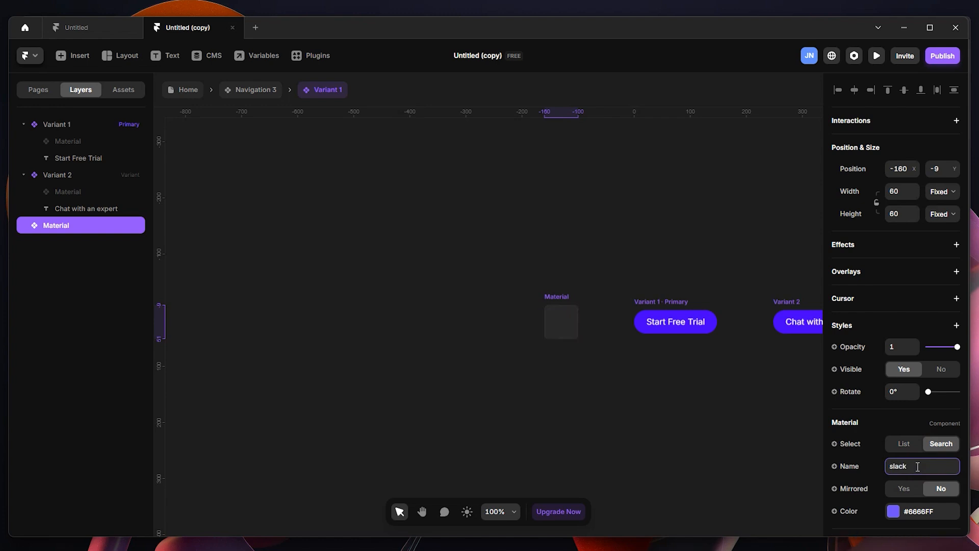
left_click_drag(578, 304, 565, 317)
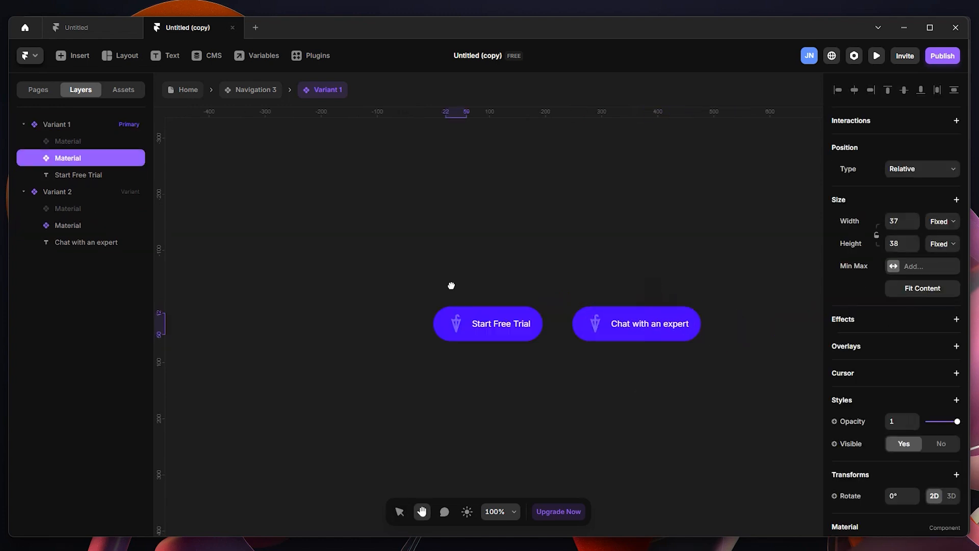
scroll(513, 367, "up", 5)
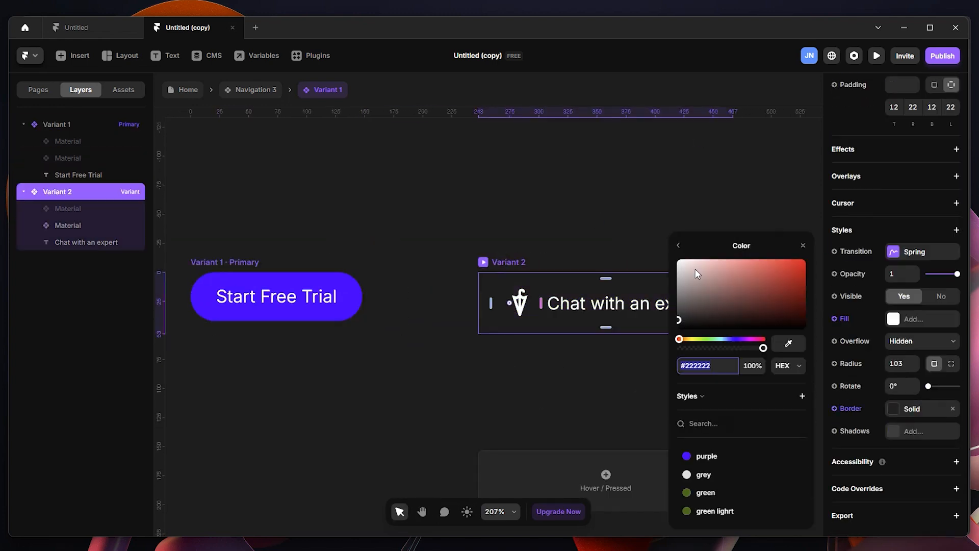
left_click(244, 90)
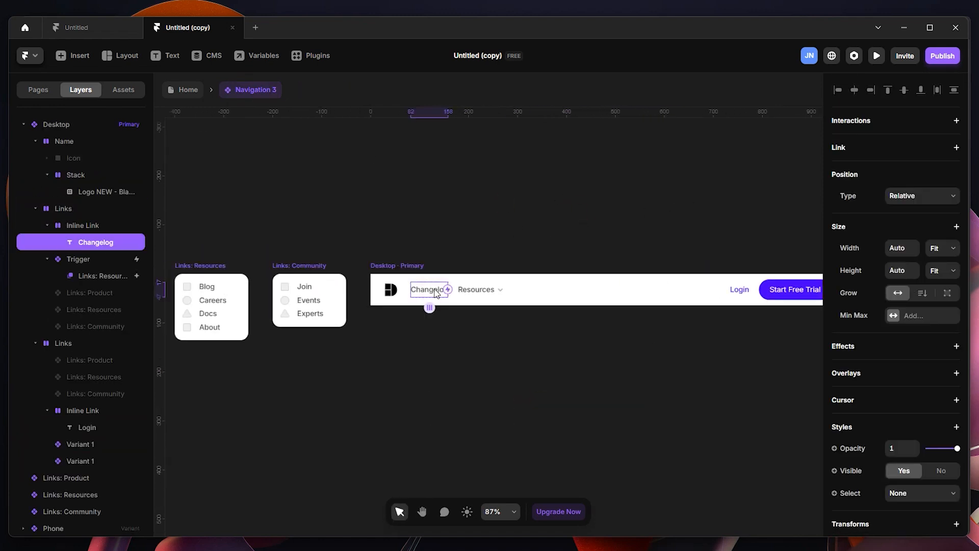
Step: Unlink the Resources trigger component from its original project and return to the Home page
left_click(185, 90)
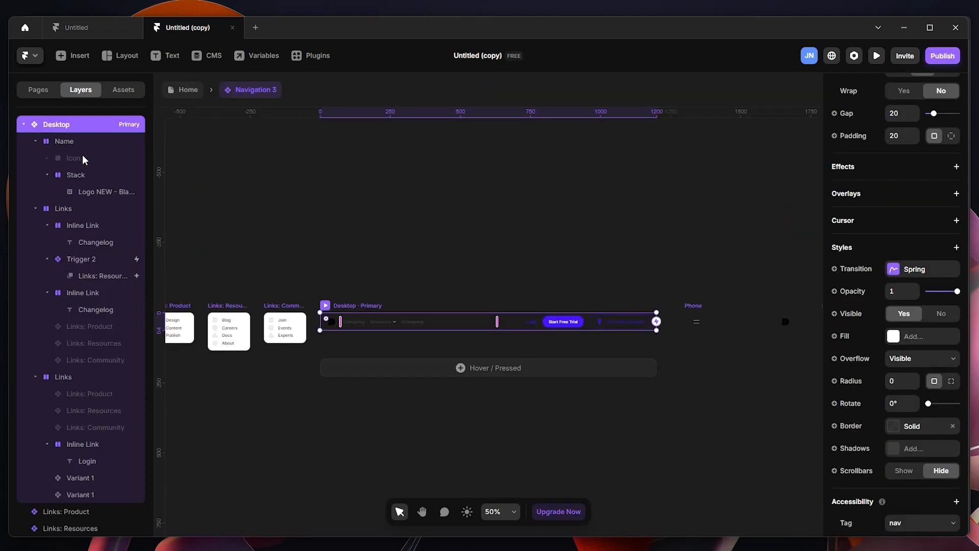
left_click(329, 175)
left_click(168, 90)
left_click(449, 281)
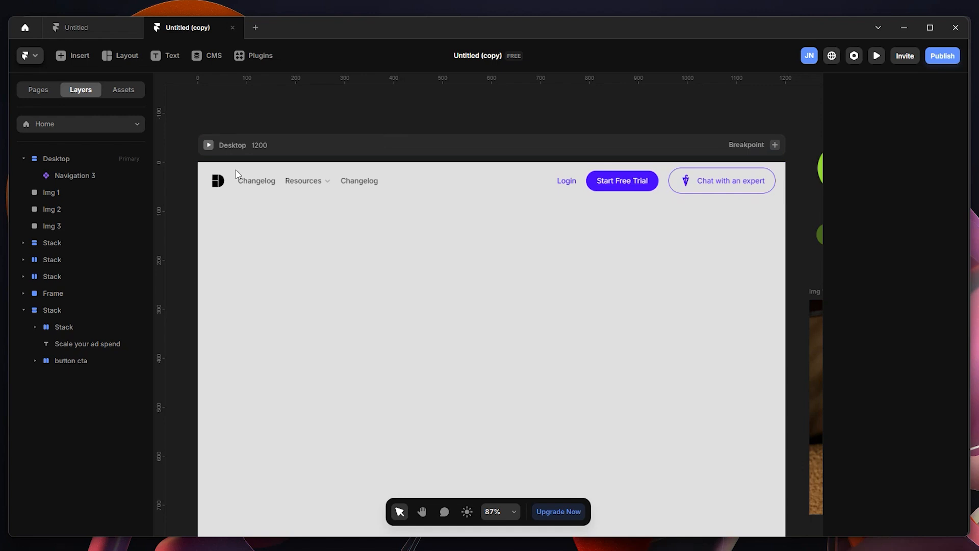
Step: Preview the desktop page in full screen, check the Resources dropdown in the navigation bar, and return to the canvas
left_click(208, 144)
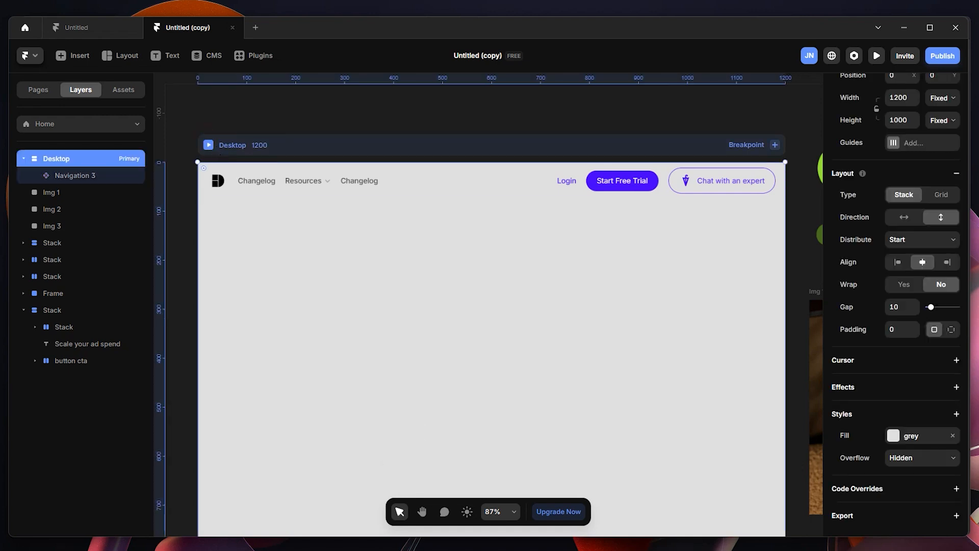
left_click(564, 515)
mouse_move(264, 86)
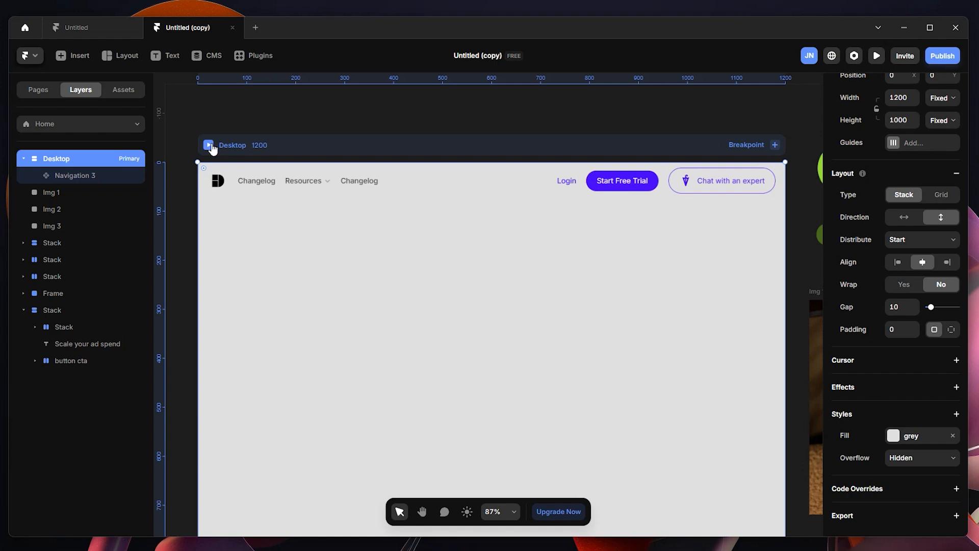
left_click(209, 145)
mouse_move(299, 113)
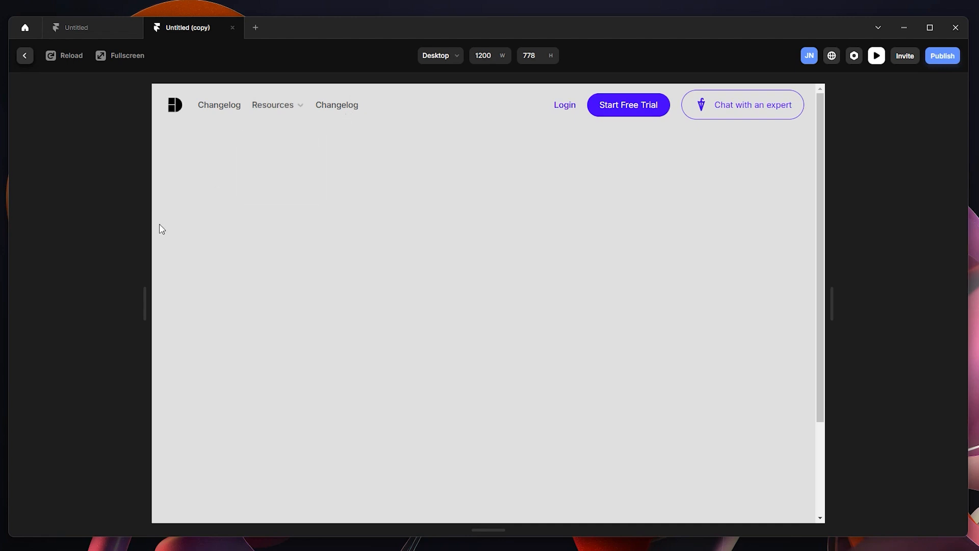
left_click(128, 56)
mouse_move(151, 72)
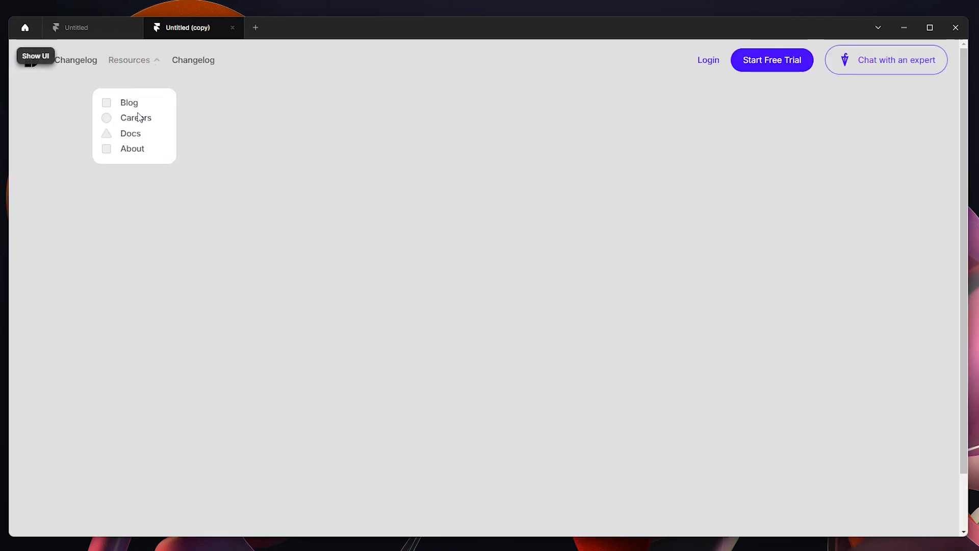
left_click(28, 60)
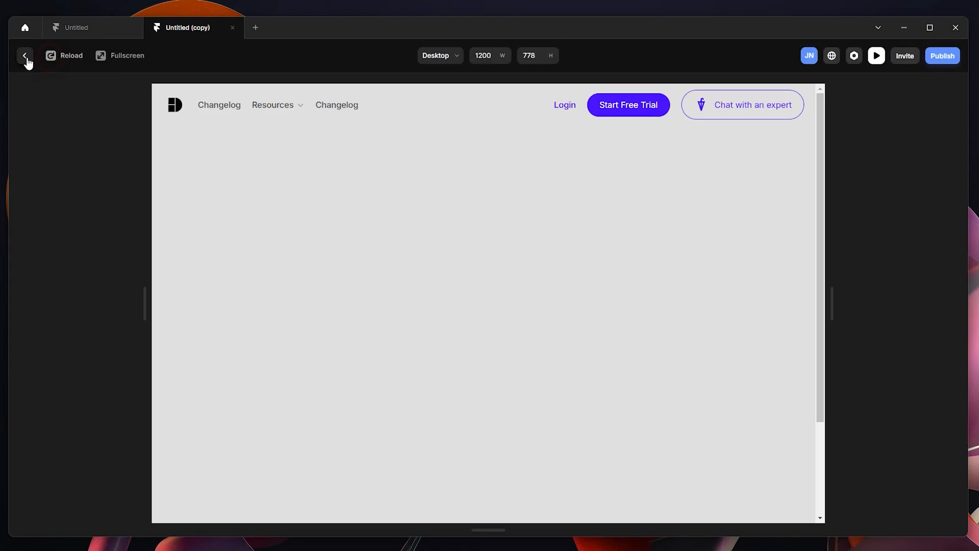
left_click(26, 57)
Step: Open the navigation component, bring up the Links: Resources overlay of the Resources trigger for editing, and widen the layers list
scroll(572, 282, "up", 1)
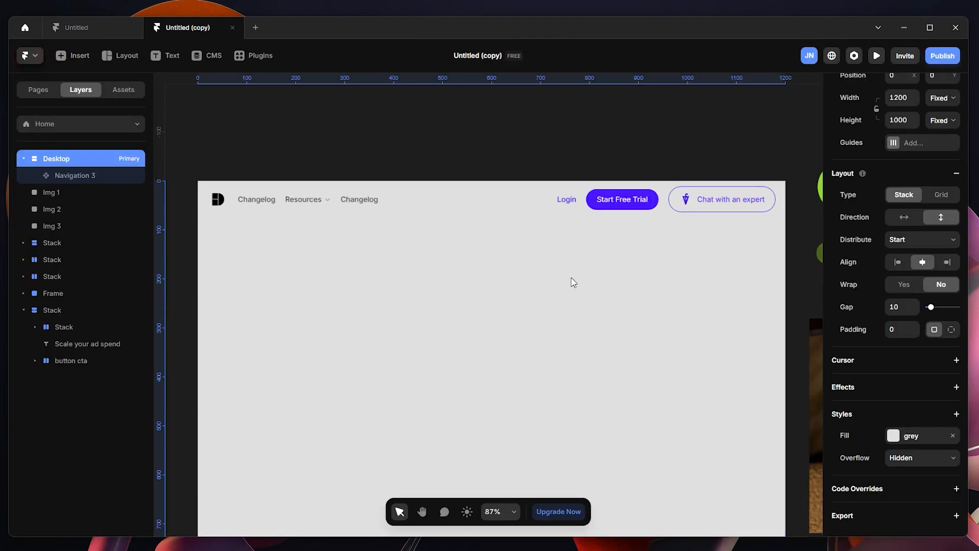
scroll(566, 280, "down", 3)
double_click(390, 155)
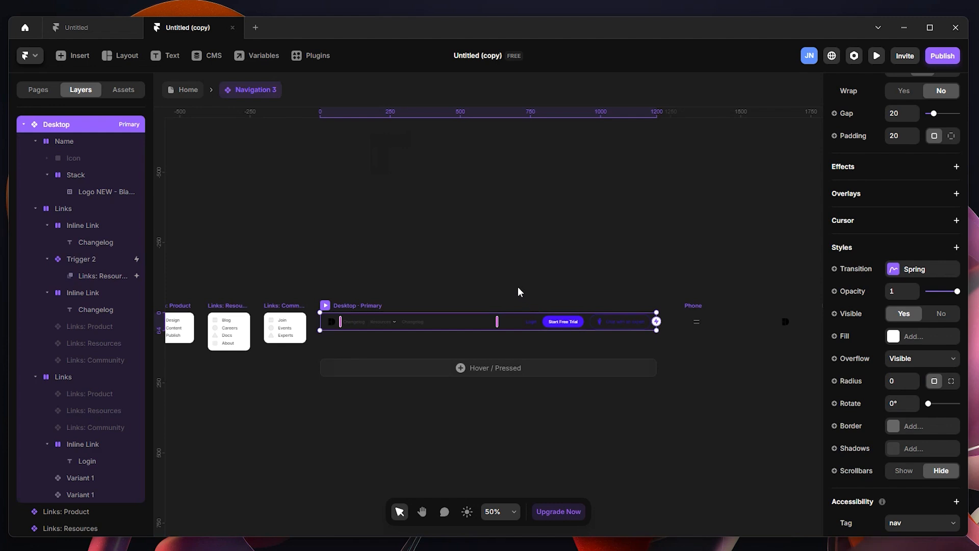
left_click(389, 329)
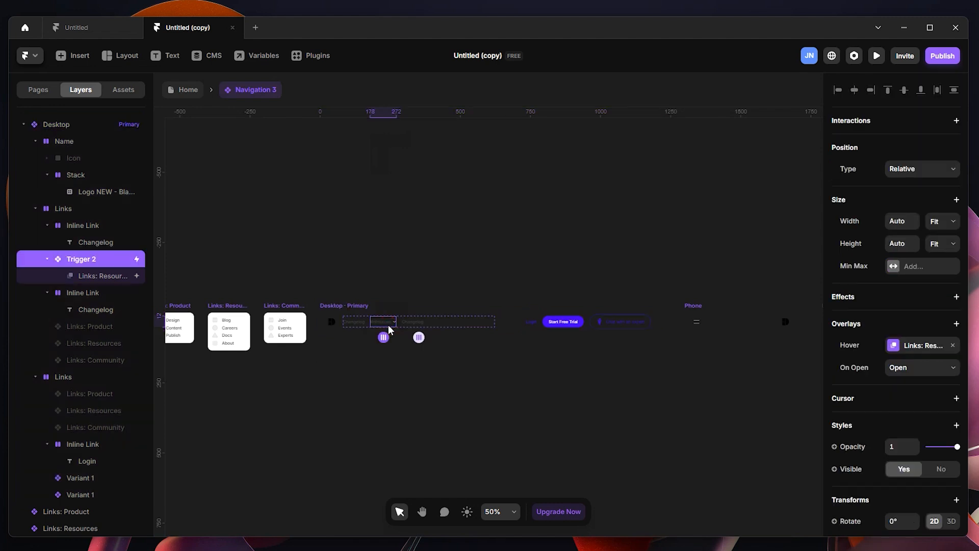
scroll(394, 320, "up", 8)
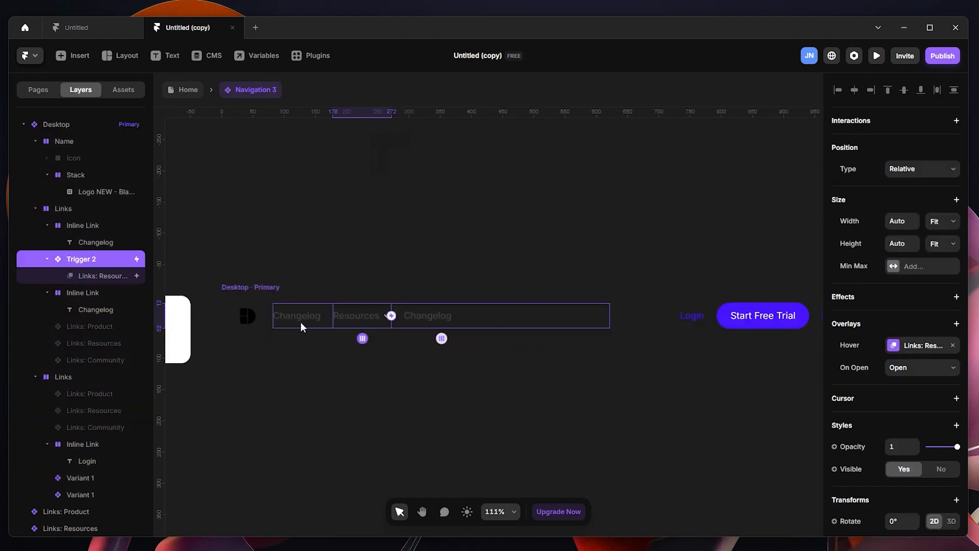
left_click(509, 318)
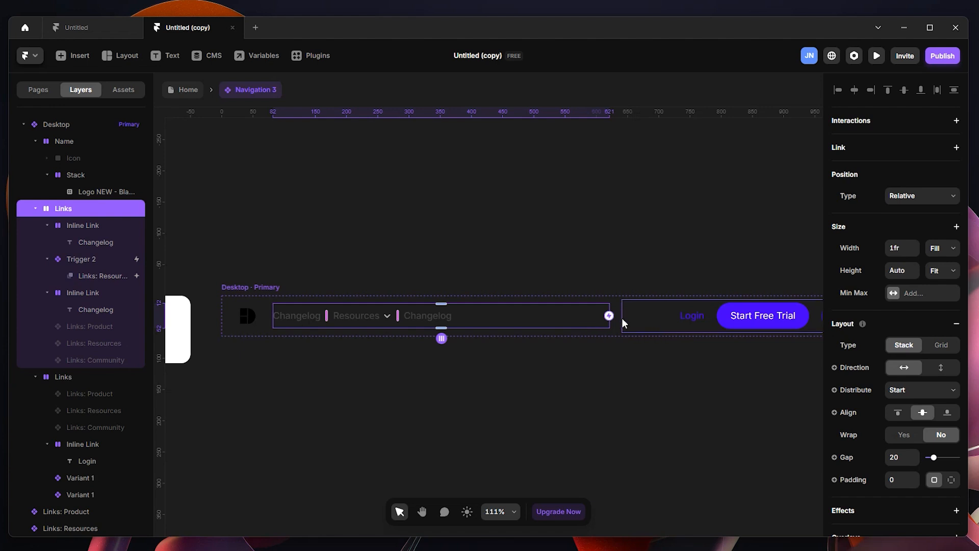
scroll(367, 316, "up", 5)
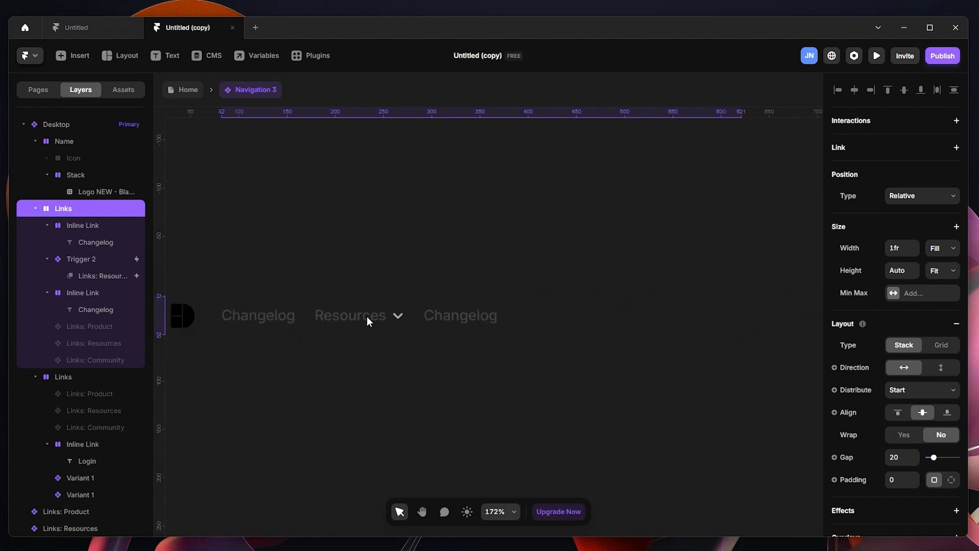
scroll(389, 317, "up", 1)
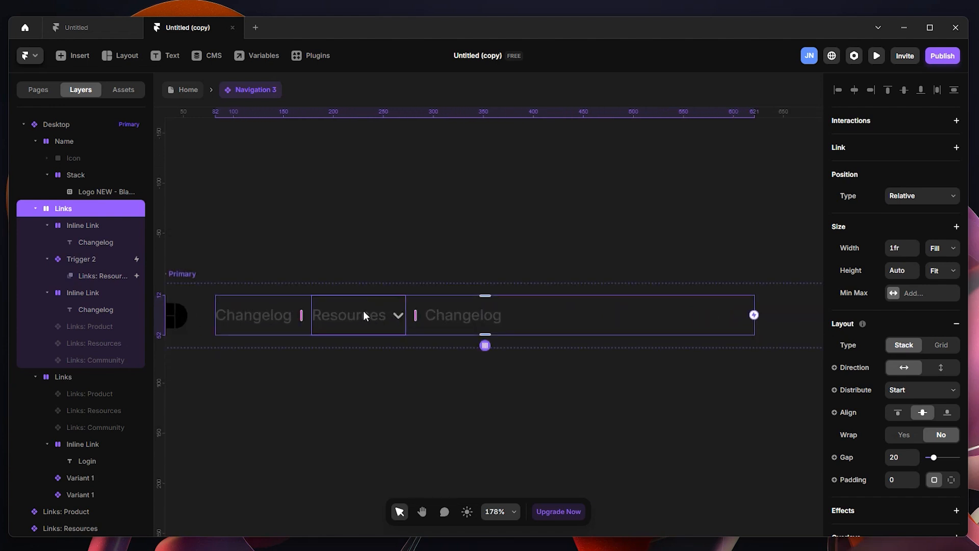
scroll(363, 310, "down", 4)
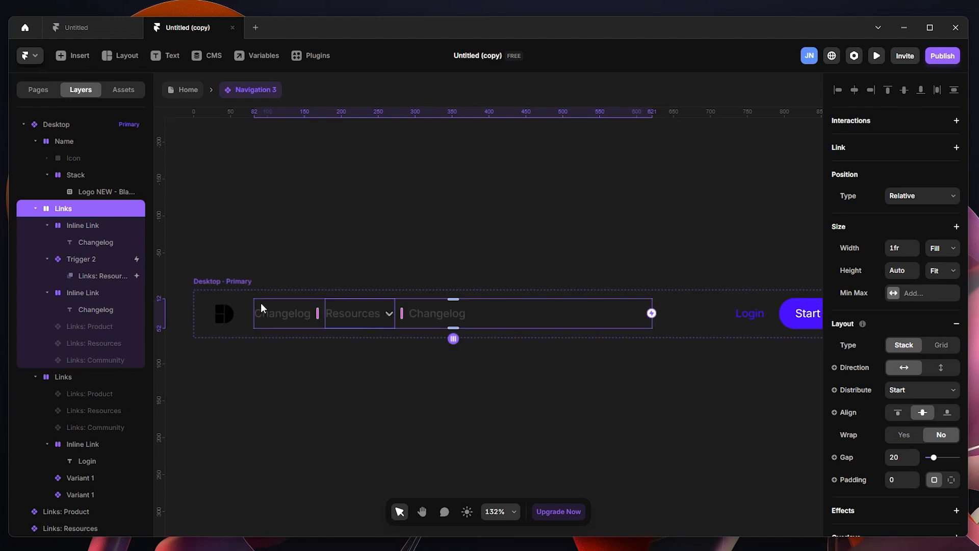
left_click(371, 315)
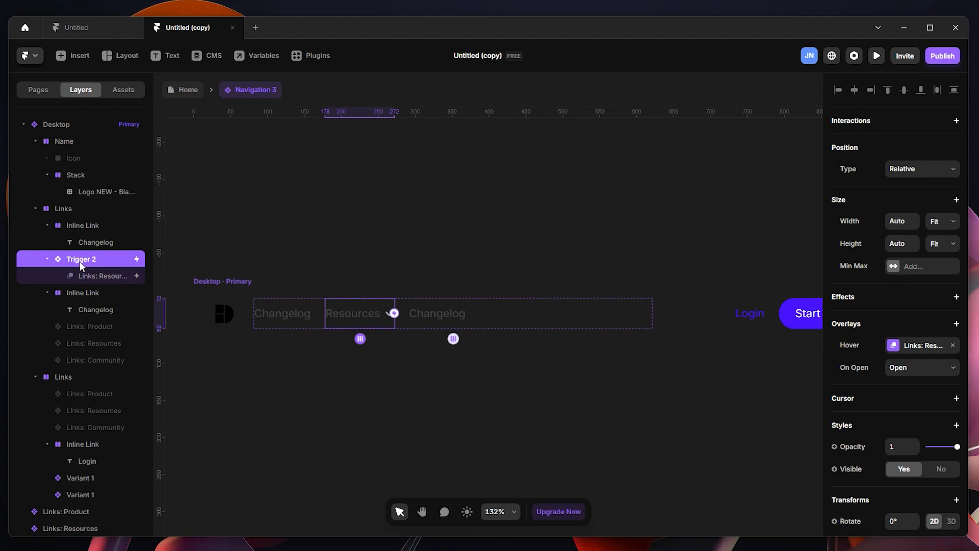
left_click(84, 279)
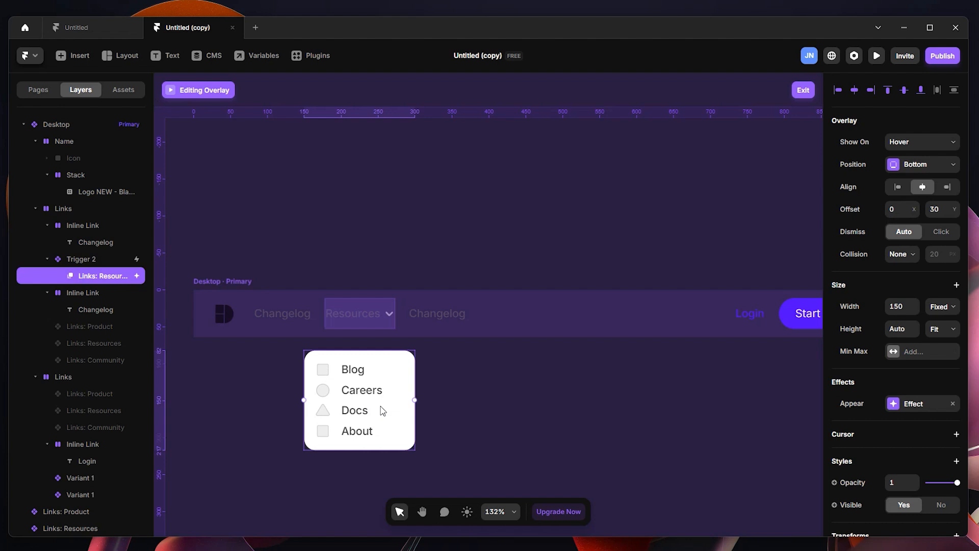
left_click_drag(153, 293, 167, 293)
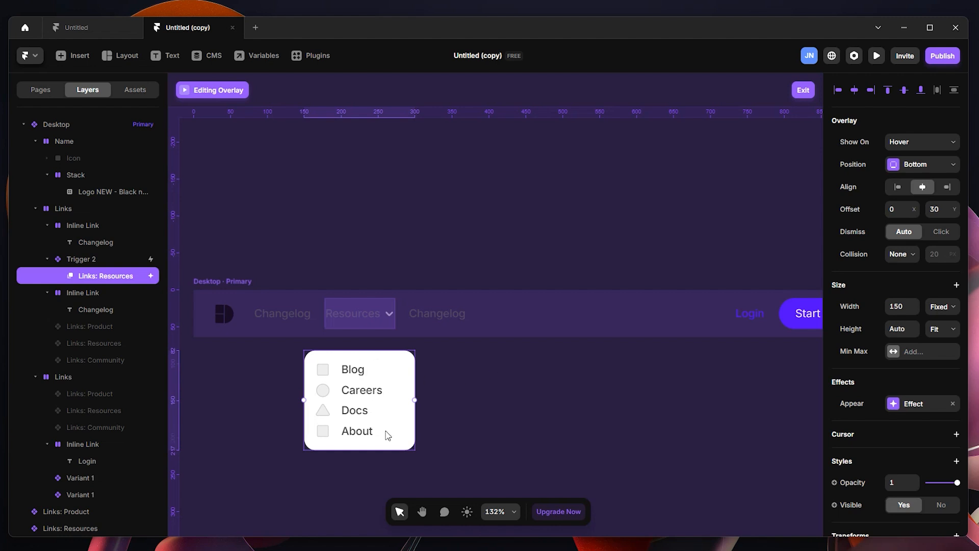
Step: Switch to the browser to examine the Resources dropdown on the Toplyne website, then return to Framer
mouse_move(544, 547)
left_click(555, 531)
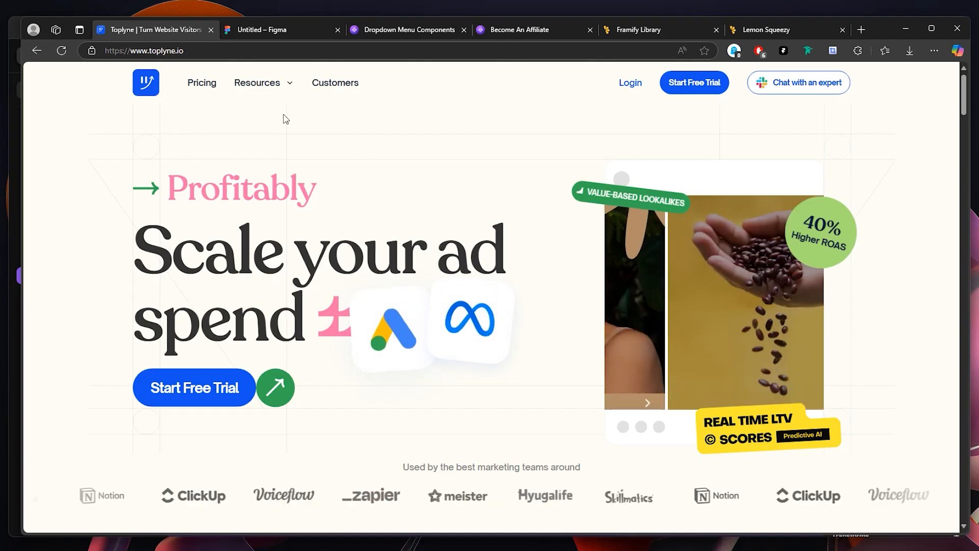
mouse_move(278, 85)
left_click(905, 29)
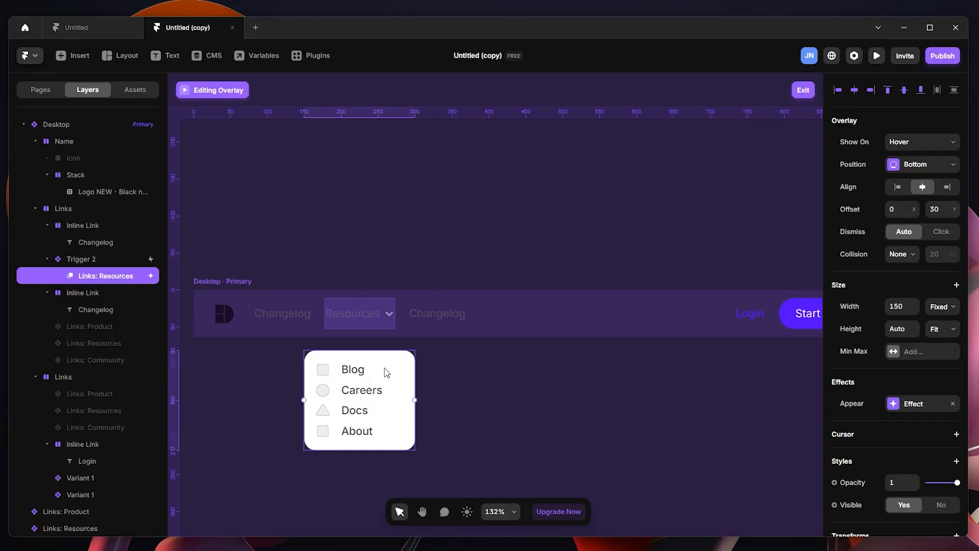
Step: Look through Framify's Dropdown Menu and Mega Menu components and its library home page in the browser
scroll(400, 390, "up", 1)
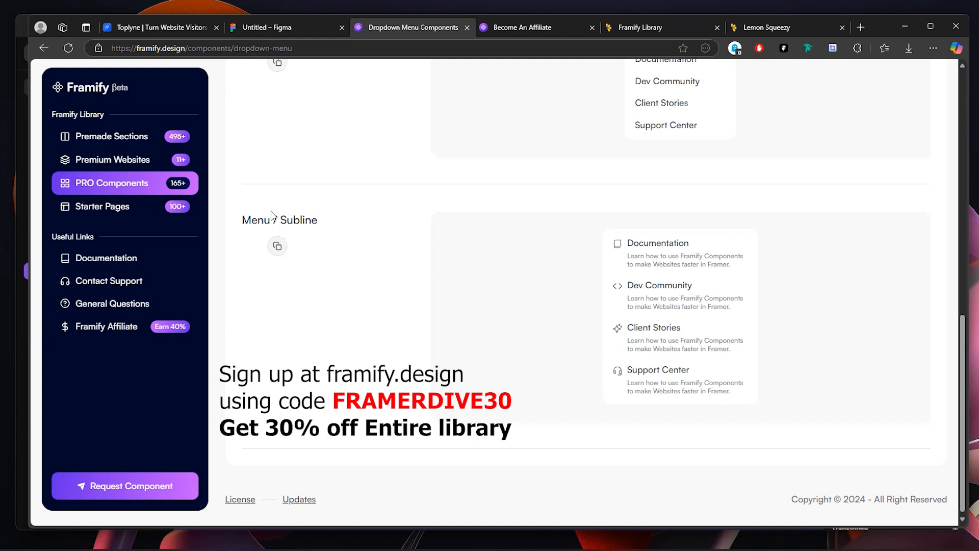
scroll(382, 260, "up", 10)
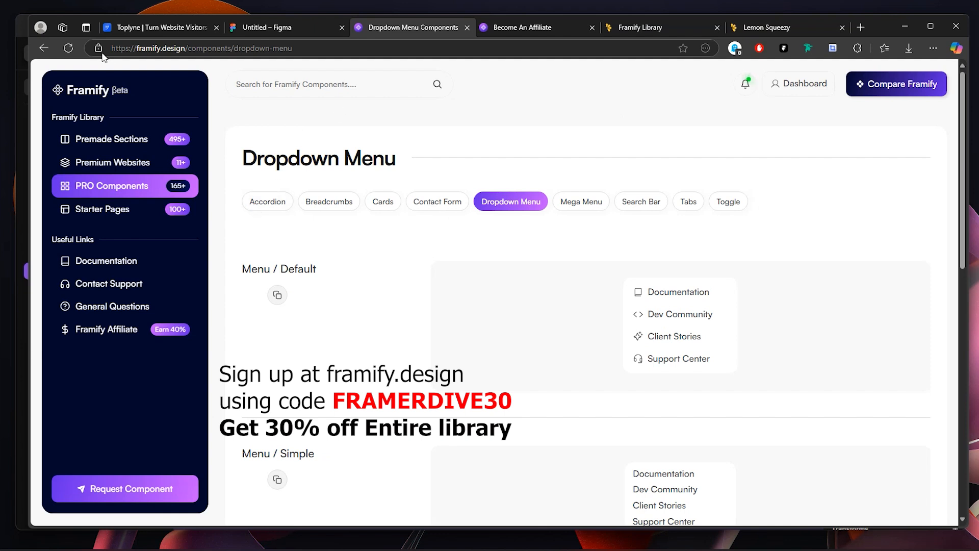
left_click(44, 48)
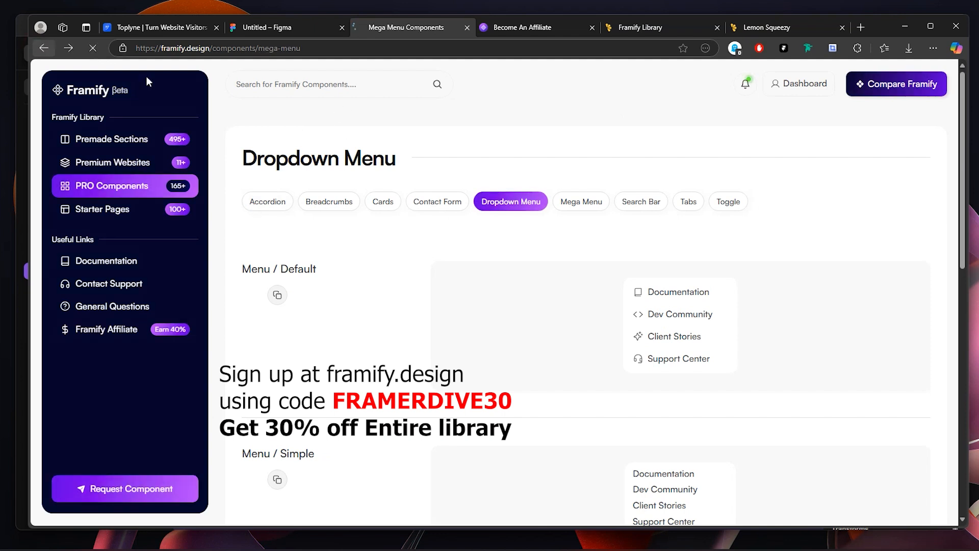
left_click(112, 95)
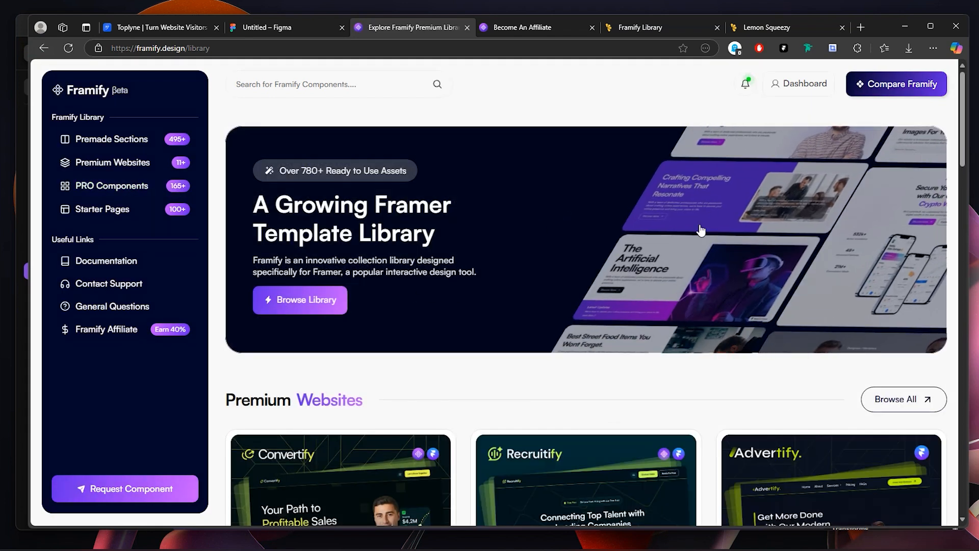
scroll(586, 334, "down", 8)
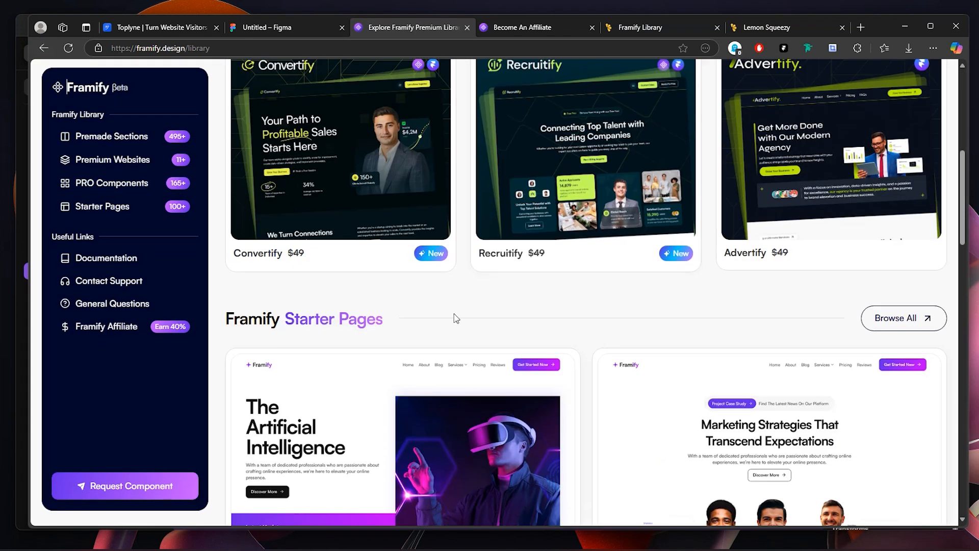
scroll(456, 318, "up", 5)
Step: Copy the Menu / Subline component from the Dropdown Menu category of Framify's PRO Components
left_click(143, 187)
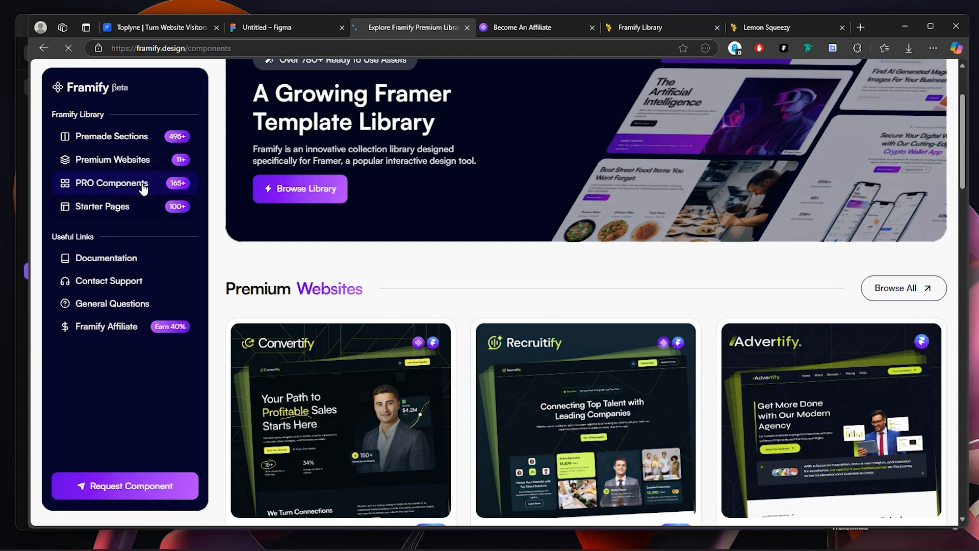
scroll(511, 316, "down", 3)
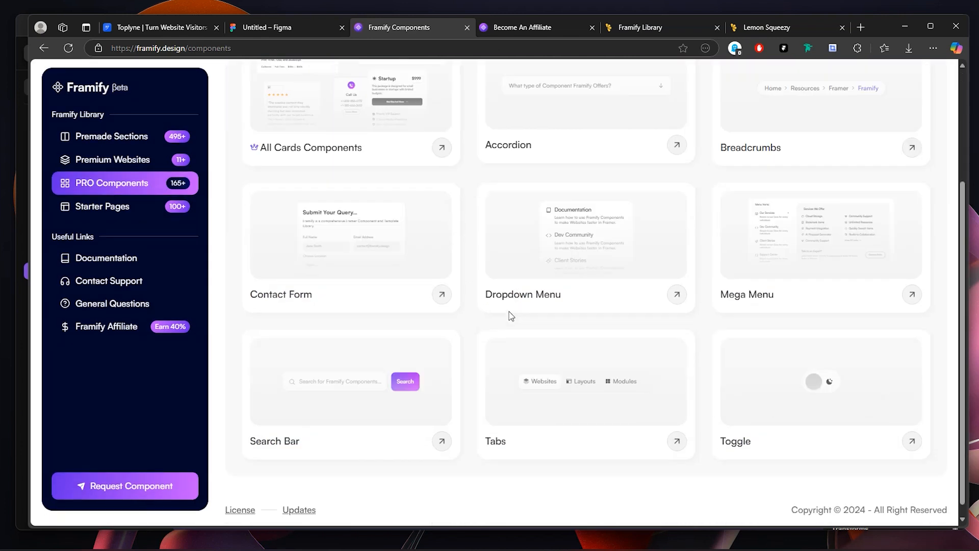
left_click(678, 280)
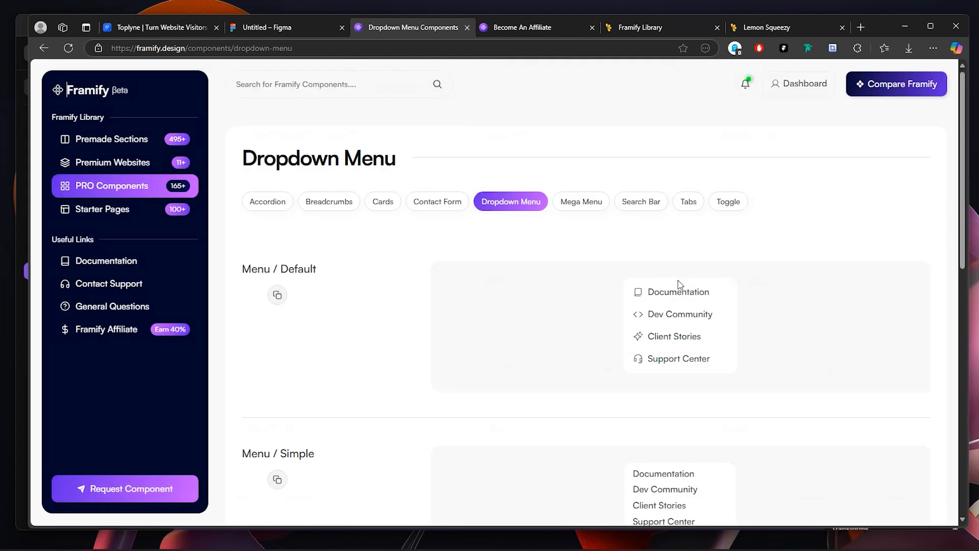
scroll(521, 324, "down", 3)
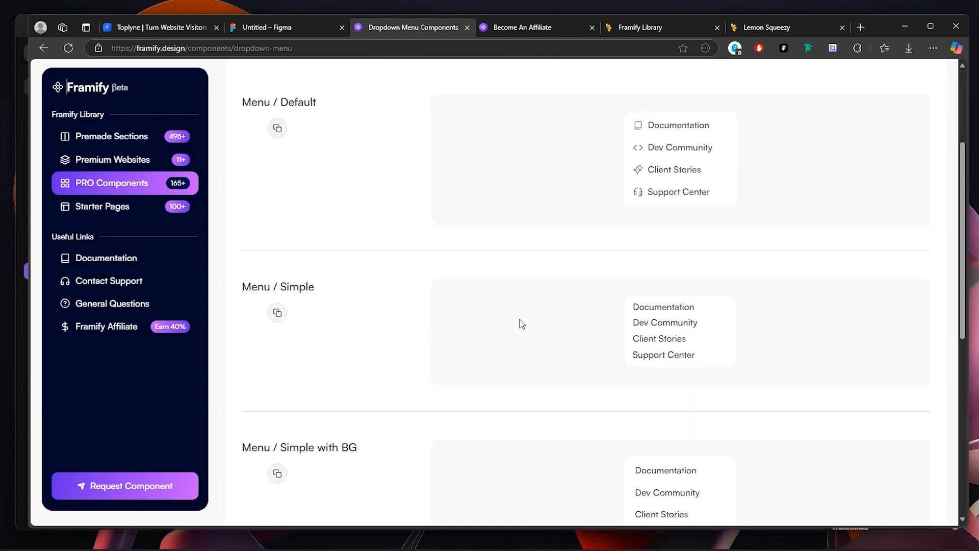
scroll(521, 324, "down", 7)
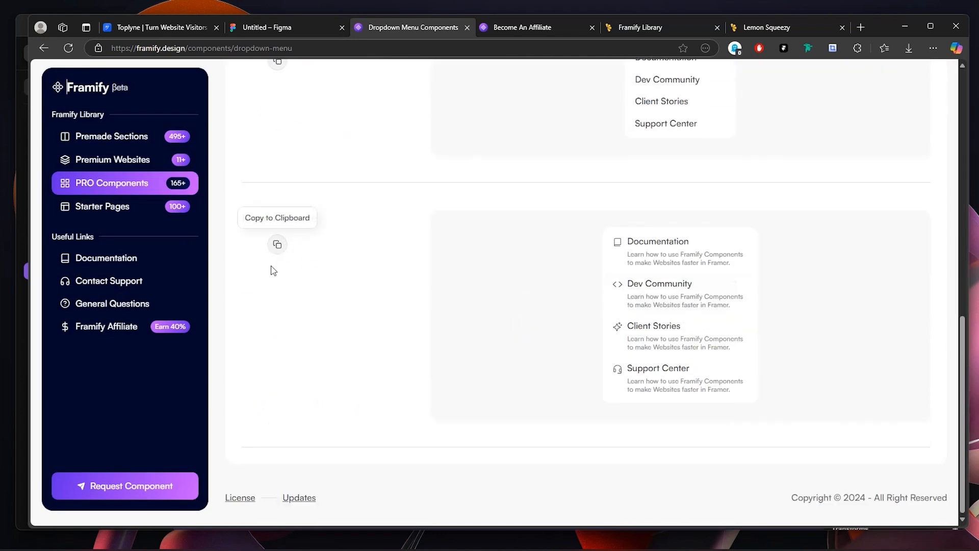
left_click(278, 245)
left_click(277, 246)
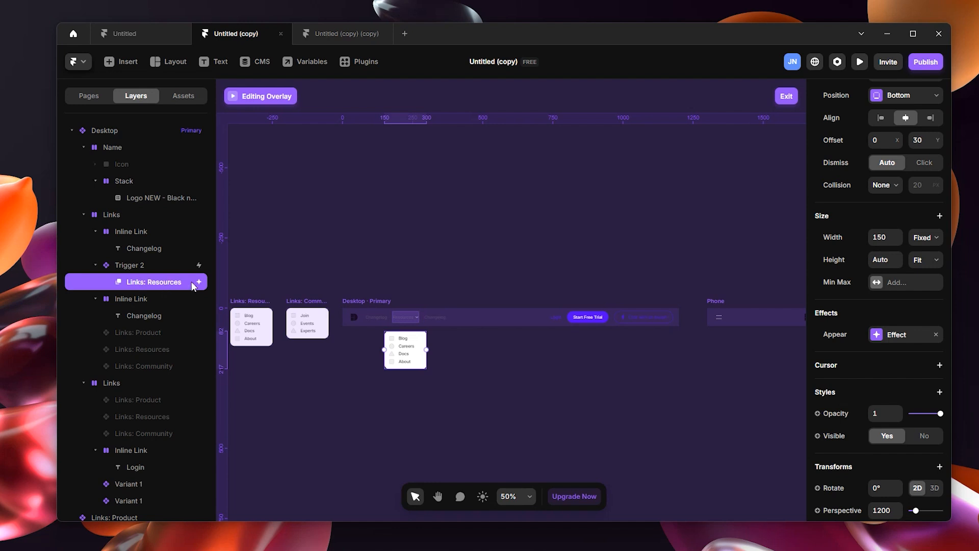
Step: Detach the Links: Resources overlay of the Resources trigger from its component
scroll(392, 335, "up", 5)
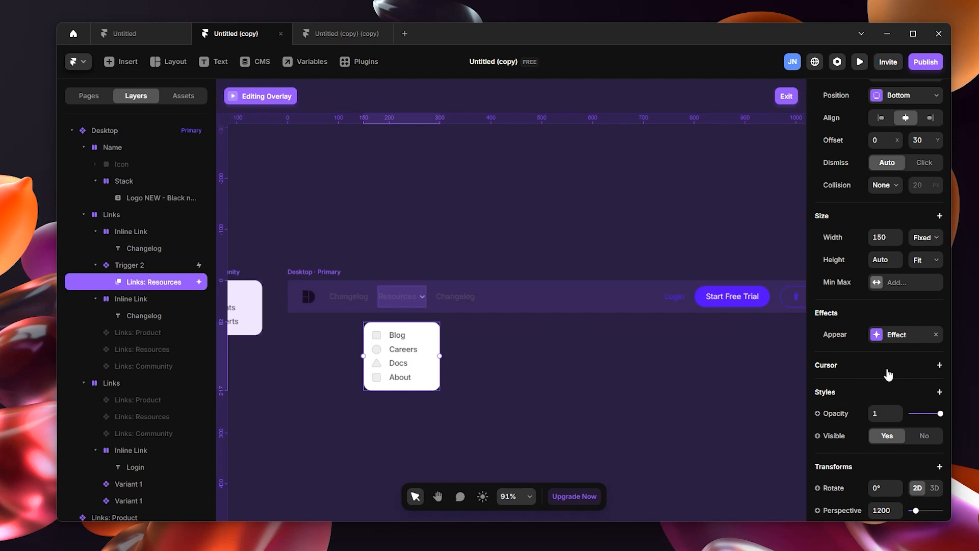
scroll(887, 375, "down", 3)
right_click(400, 359)
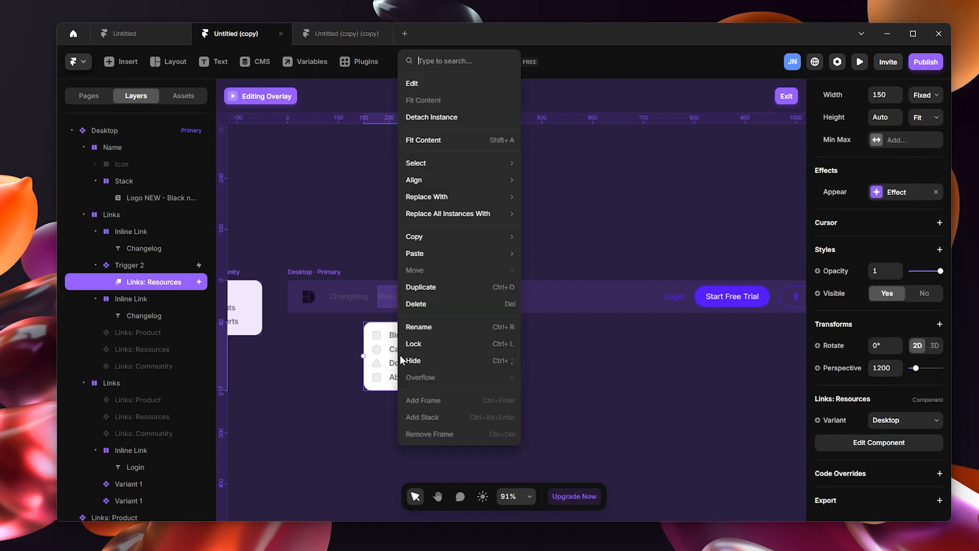
left_click(458, 117)
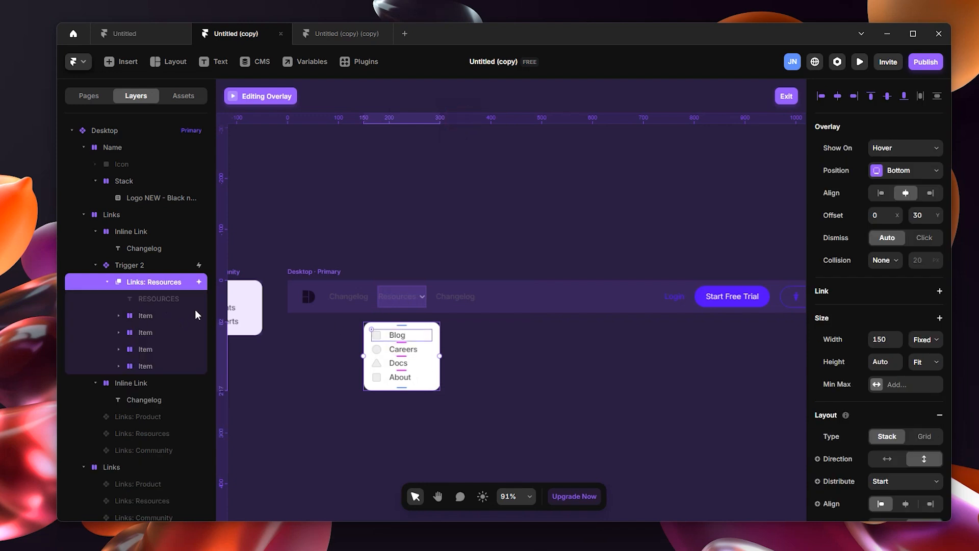
Step: Delete the hidden RESOURCES label and all four Item rows from the Links: Resources overlay
left_click(152, 317)
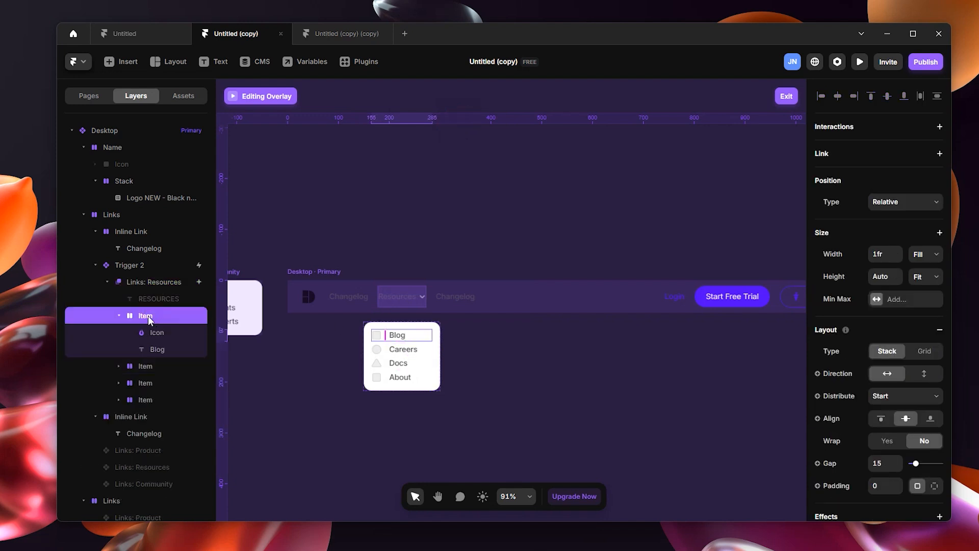
left_click(150, 332)
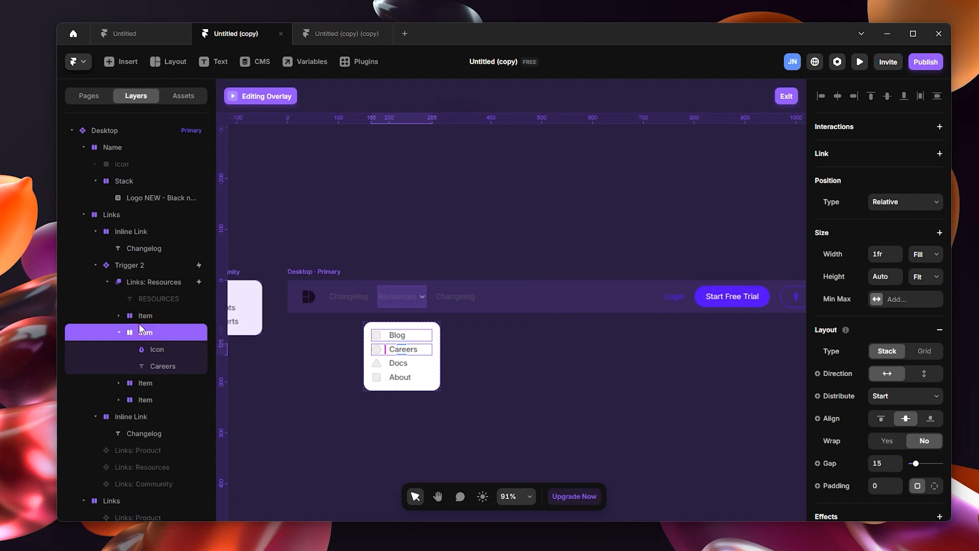
left_click(118, 332)
left_click(163, 311)
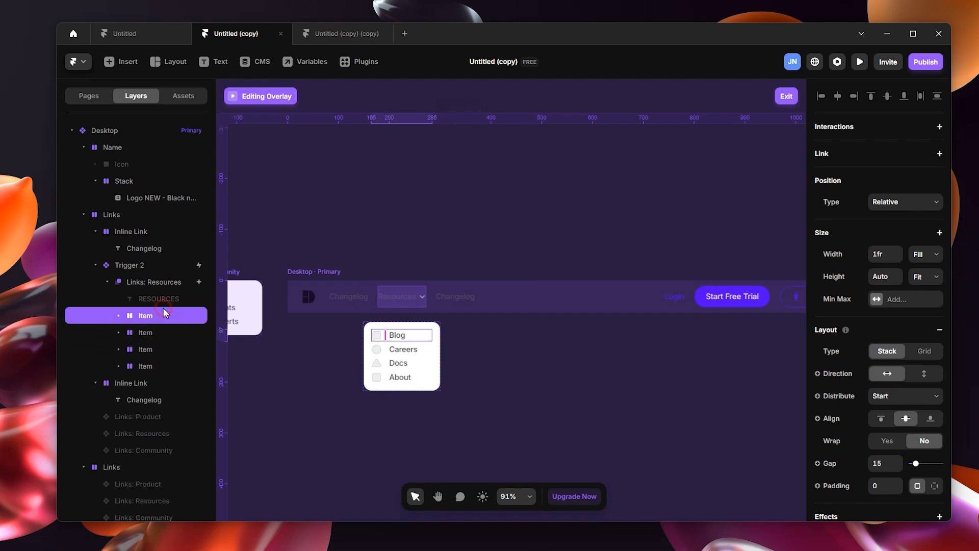
left_click(155, 300)
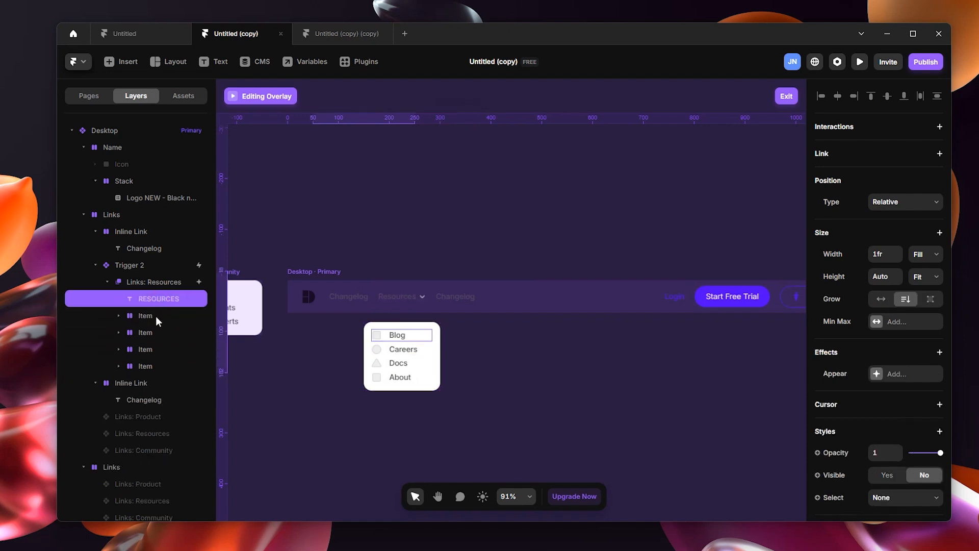
left_click(149, 366, "shift")
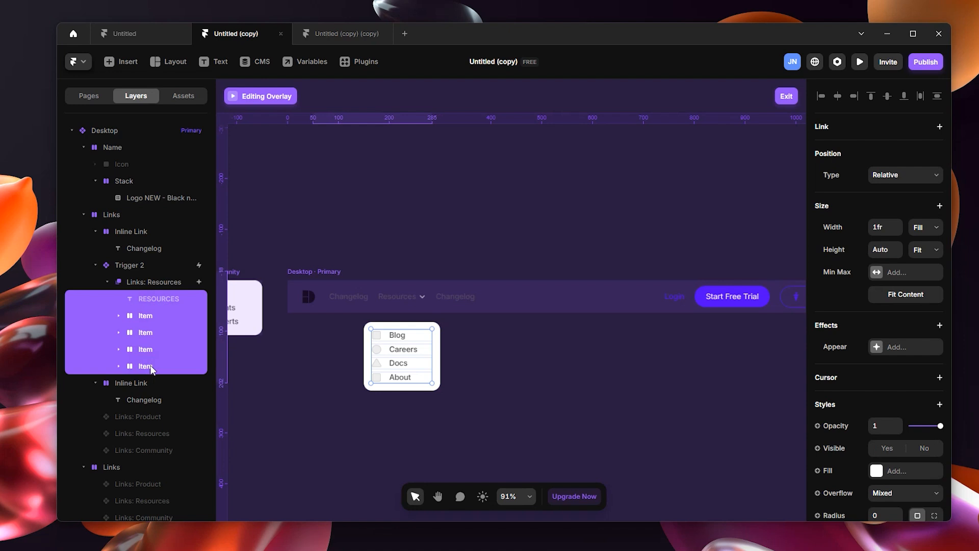
key("Delete")
Step: Paste the copied Framify dropdown menu component into the emptied Links: Resources overlay and widen the layers list
left_click(169, 283)
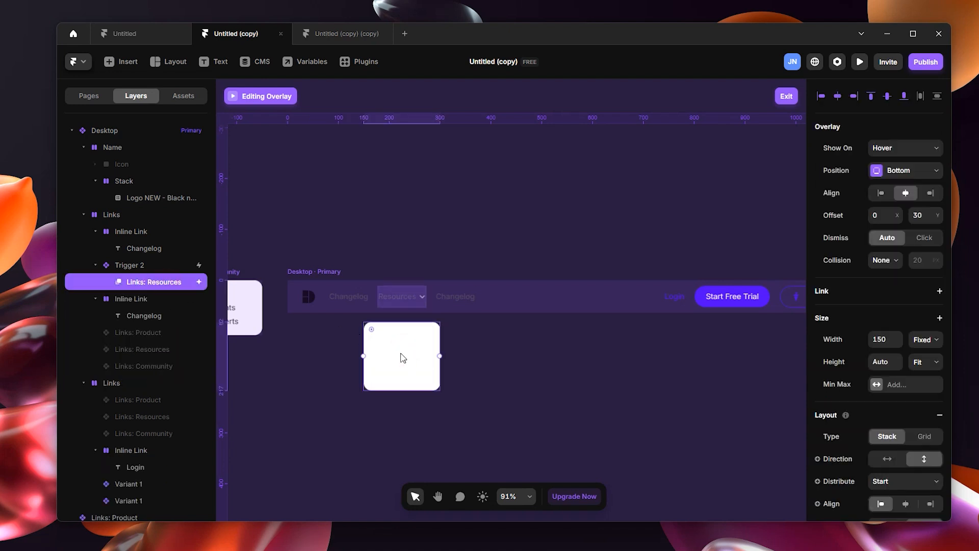
key("ctrl+v")
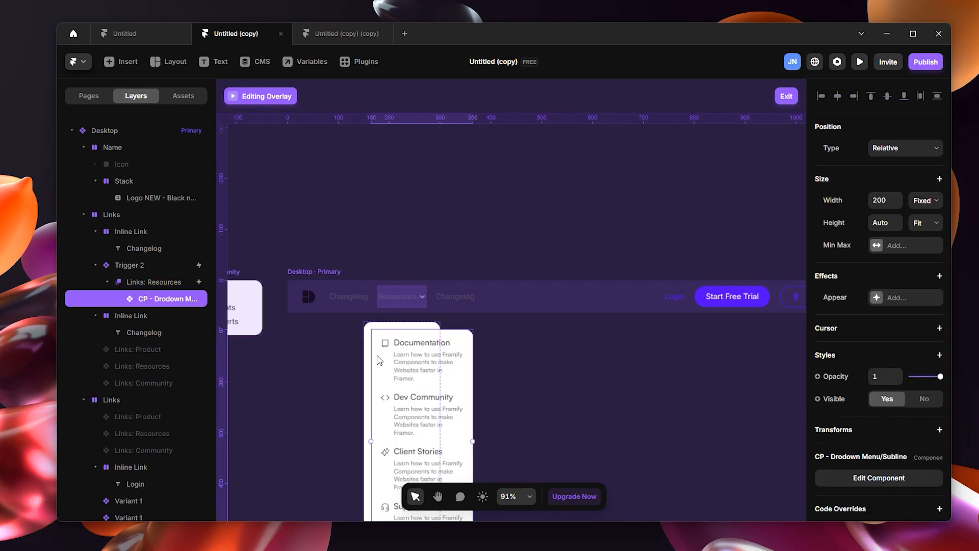
scroll(420, 339, "down", 3)
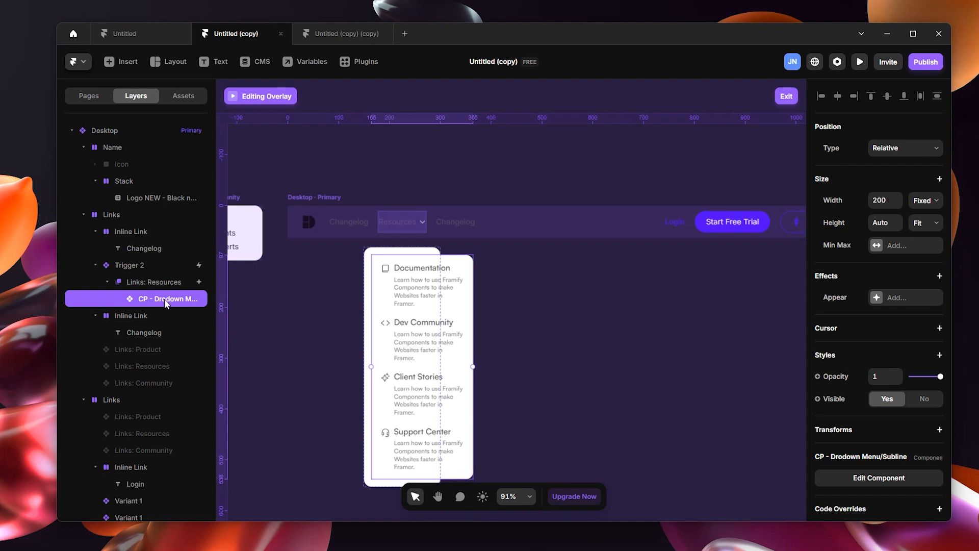
left_click_drag(216, 301, 245, 302)
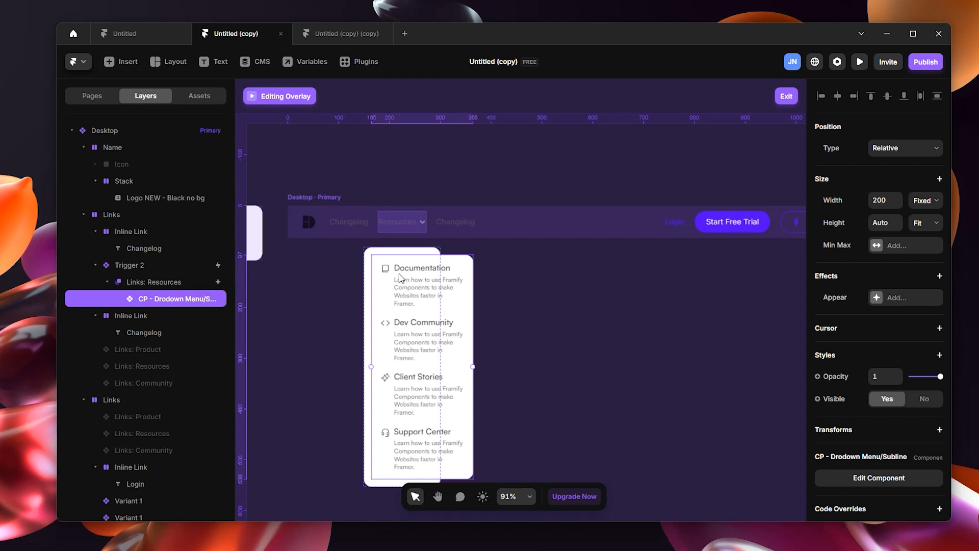
Step: Widen the Links: Resources overlay until it fully encloses the pasted dropdown menu
left_click(406, 251)
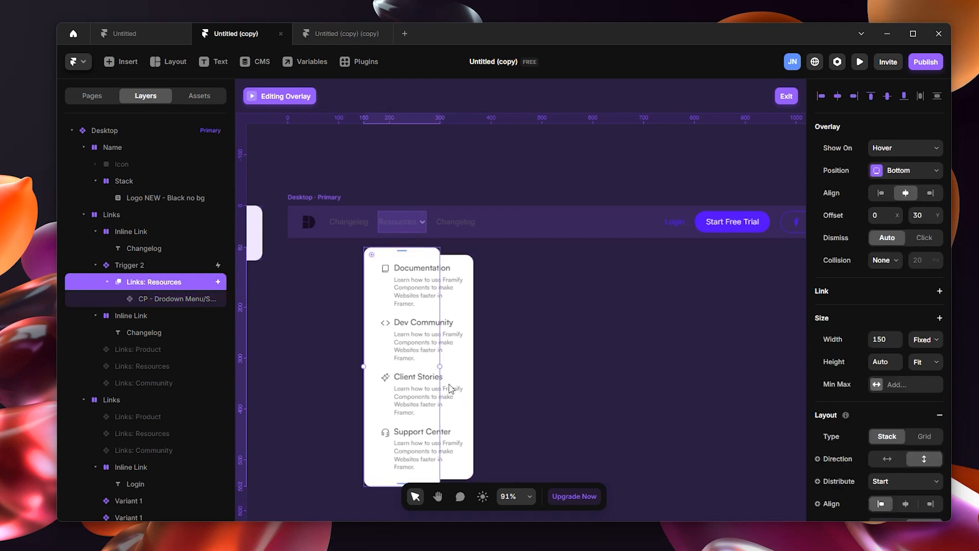
left_click_drag(442, 364, 479, 365)
left_click(537, 298)
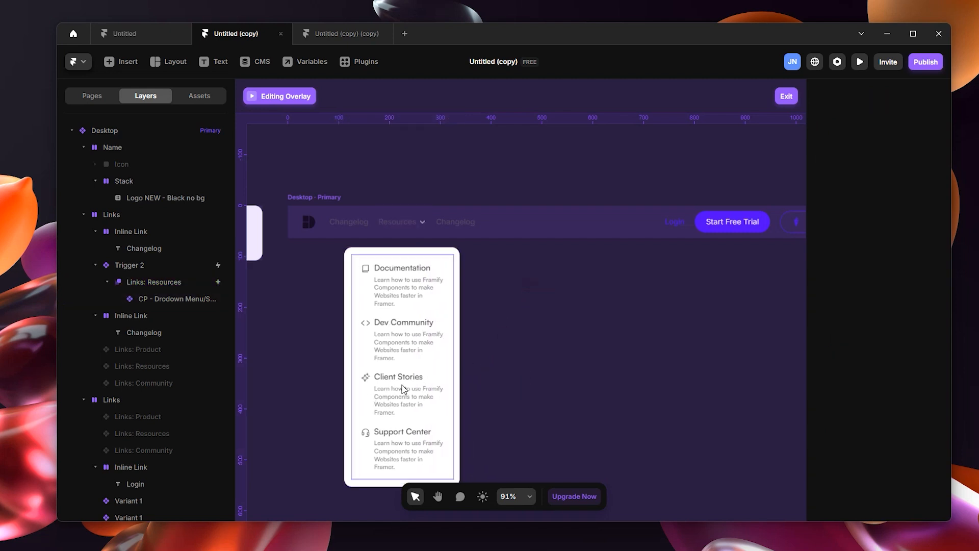
Step: Unlink the dropdown menu instance for editing and set its Variant 1 stack direction to horizontal
double_click(410, 361)
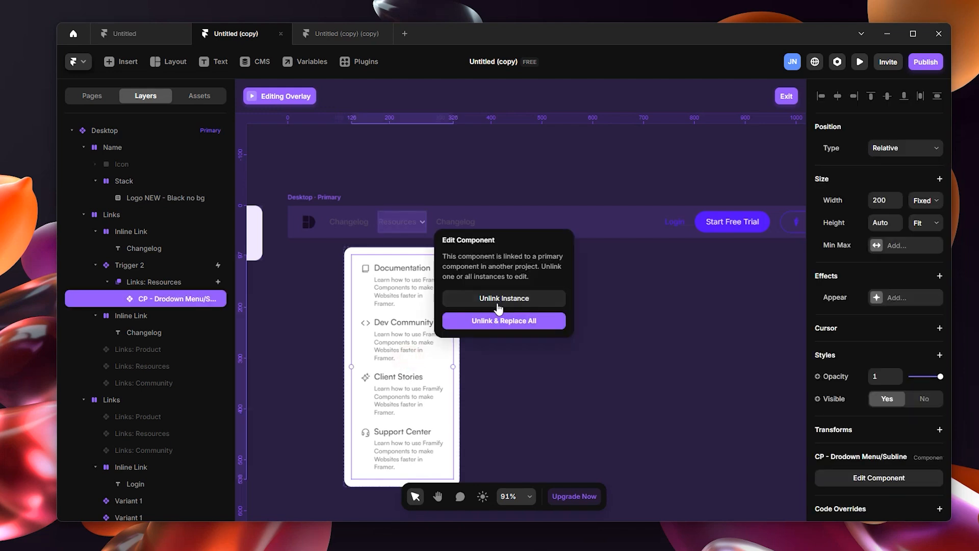
left_click(501, 300)
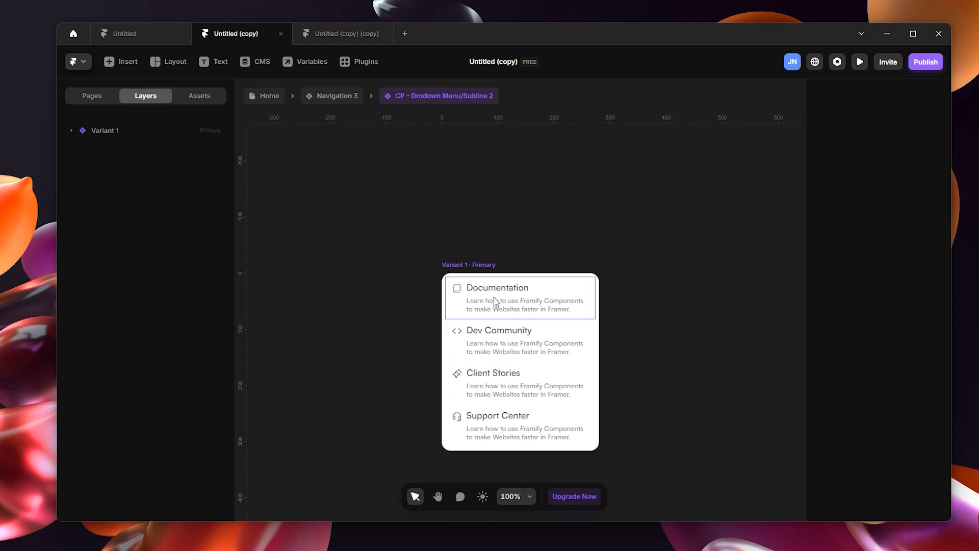
left_click(480, 271)
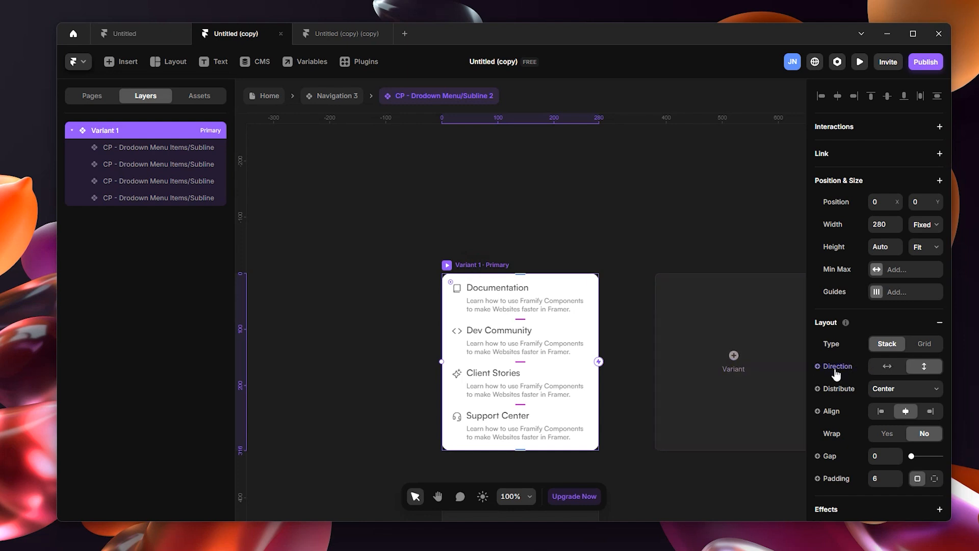
left_click(882, 371)
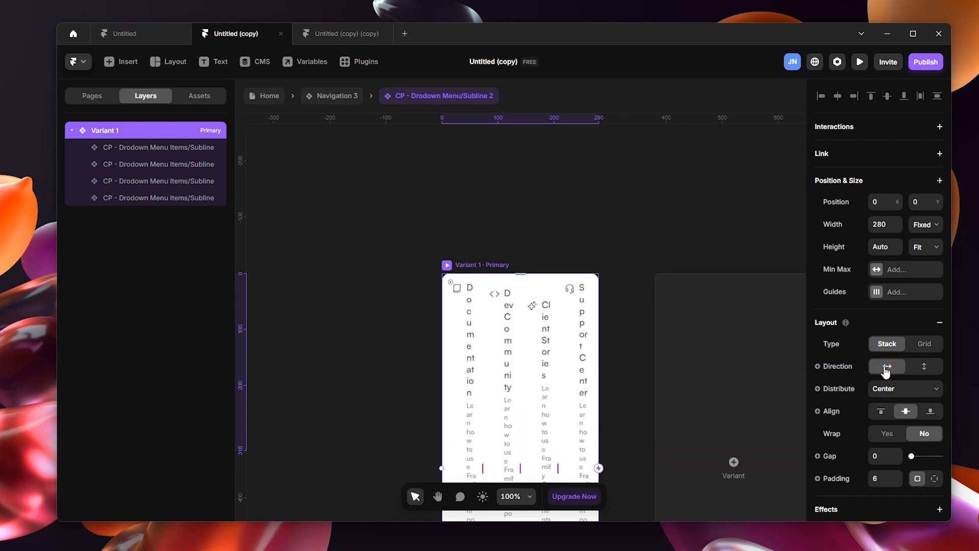
scroll(513, 328, "down", 5)
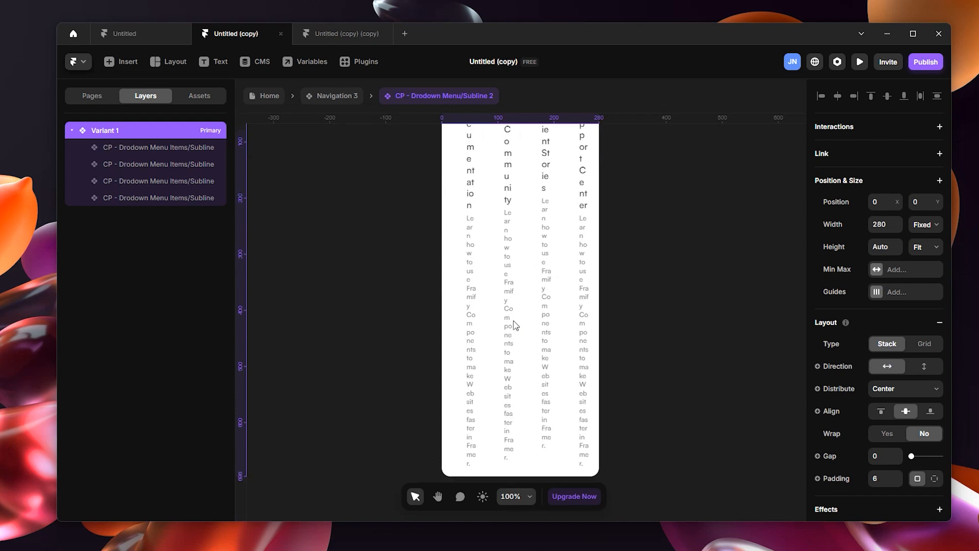
scroll(521, 329, "up", 2)
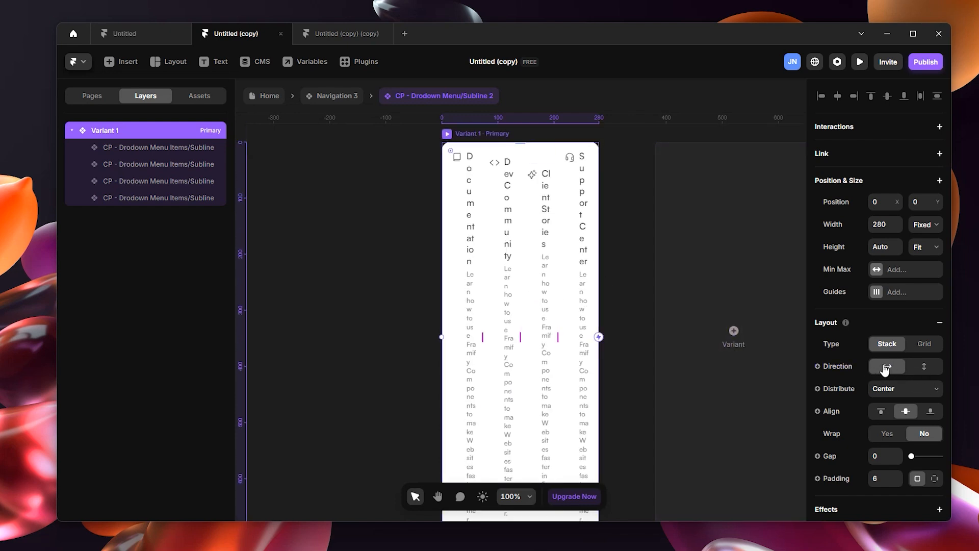
left_click(178, 150)
left_click(170, 164)
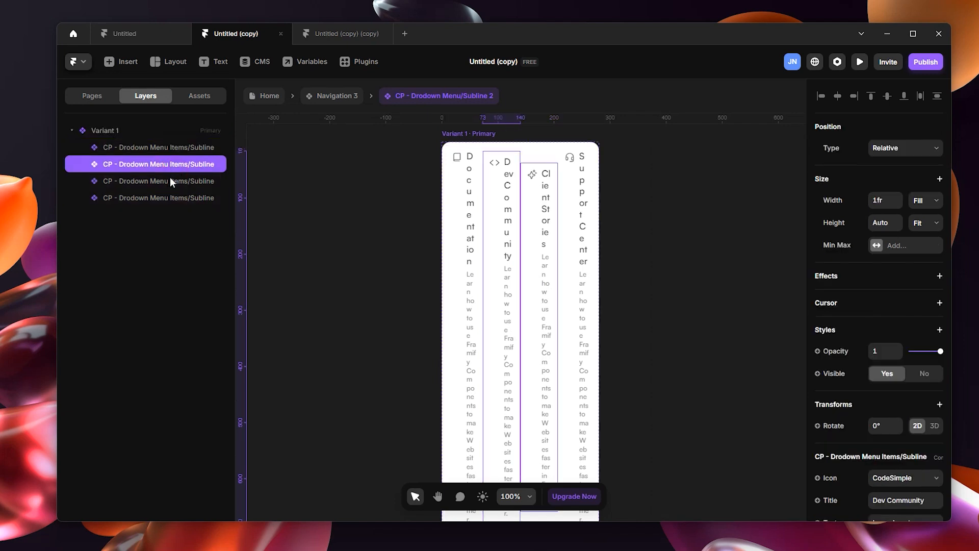
left_click(170, 177)
left_click(187, 149)
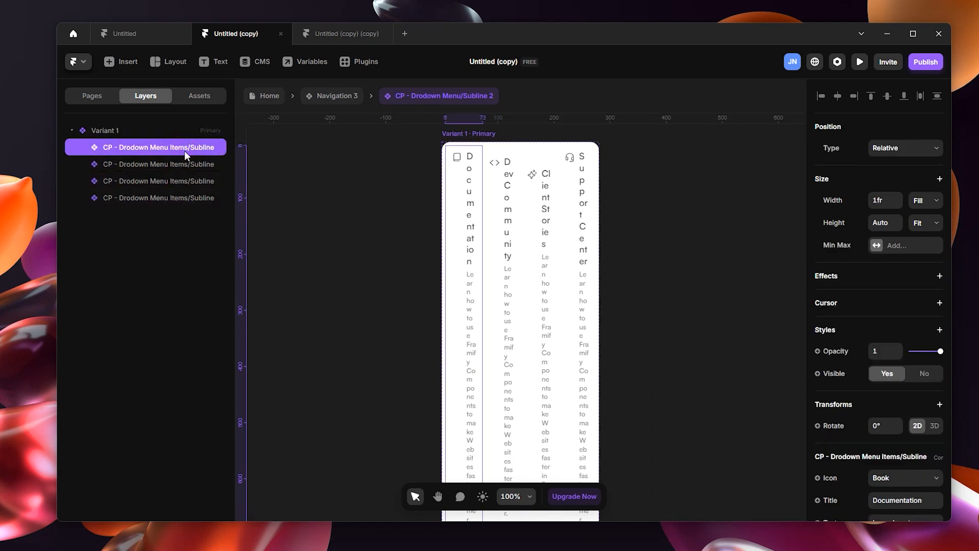
Step: Extend the left edge of Variant 1 outward to make the dropdown menu 861 wide
left_click(118, 130)
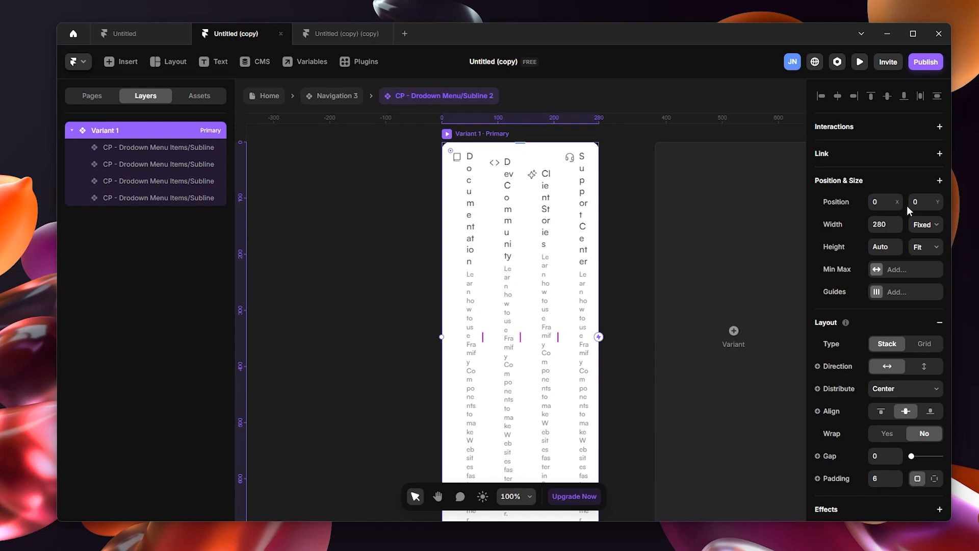
left_click(439, 336)
left_click_drag(432, 335, 231, 313)
scroll(623, 351, "down", 3)
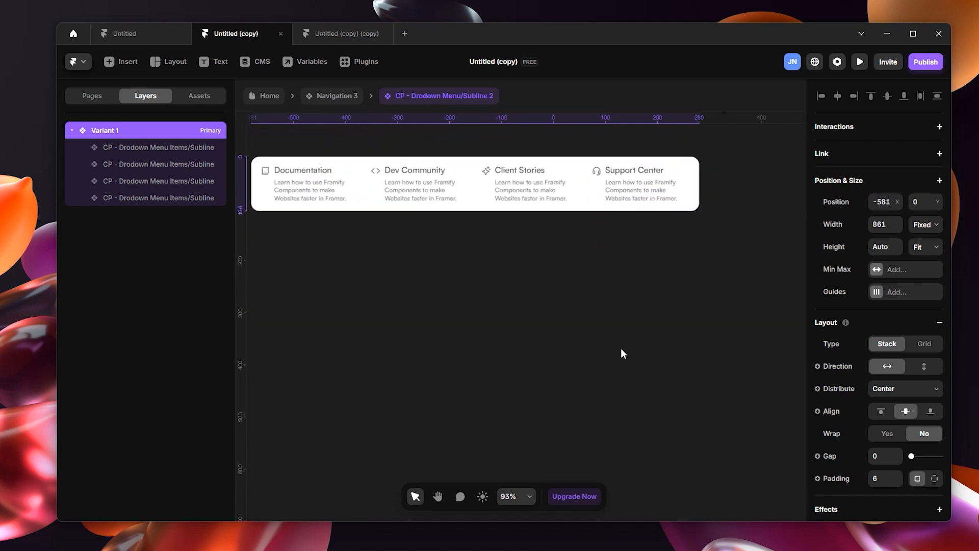
scroll(536, 260, "up", 3)
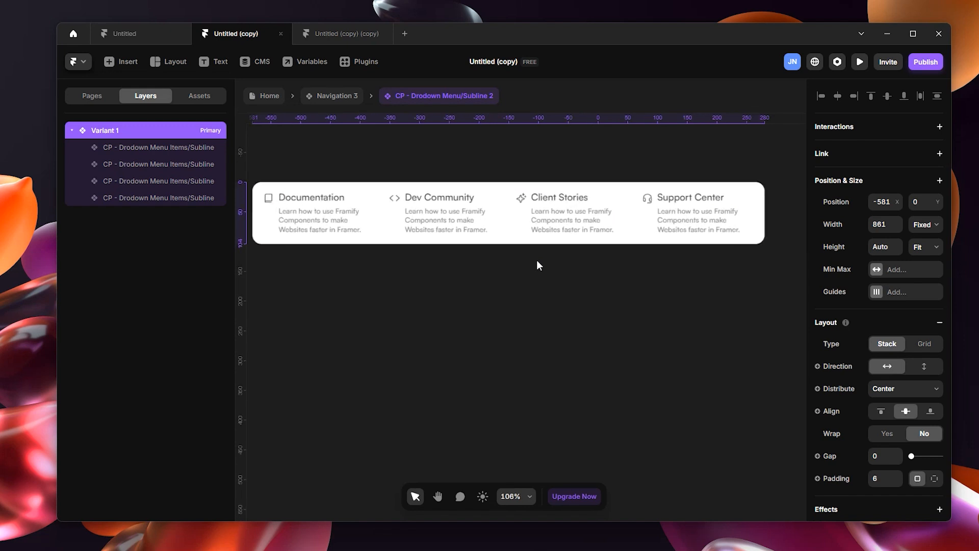
Step: Wrap the Documentation and Dev Community menu items together in a stack
left_click(165, 148)
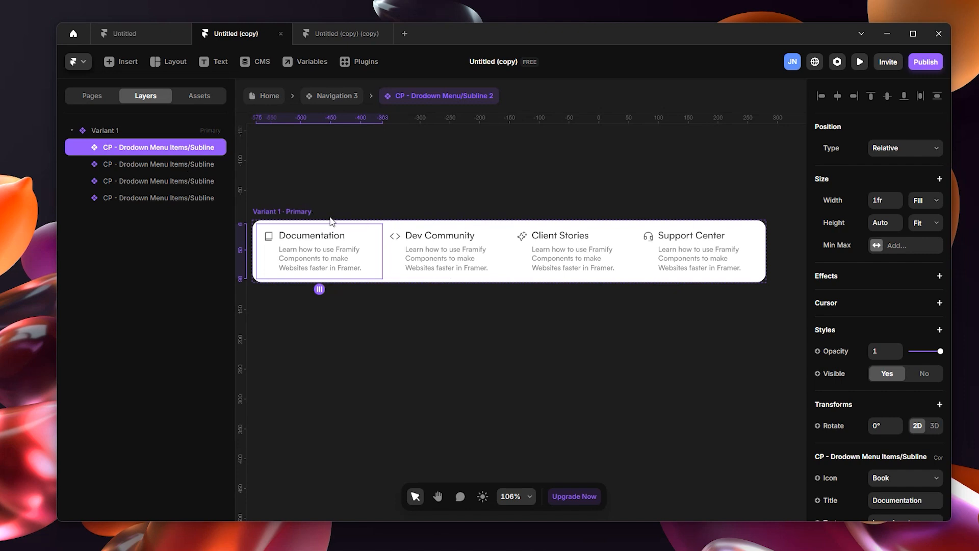
left_click(179, 165, "shift")
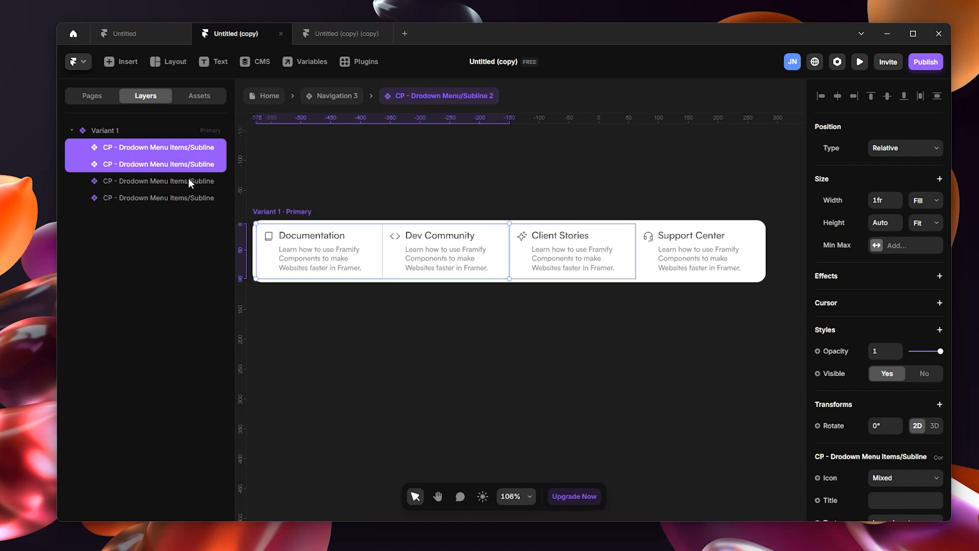
key("shift+a")
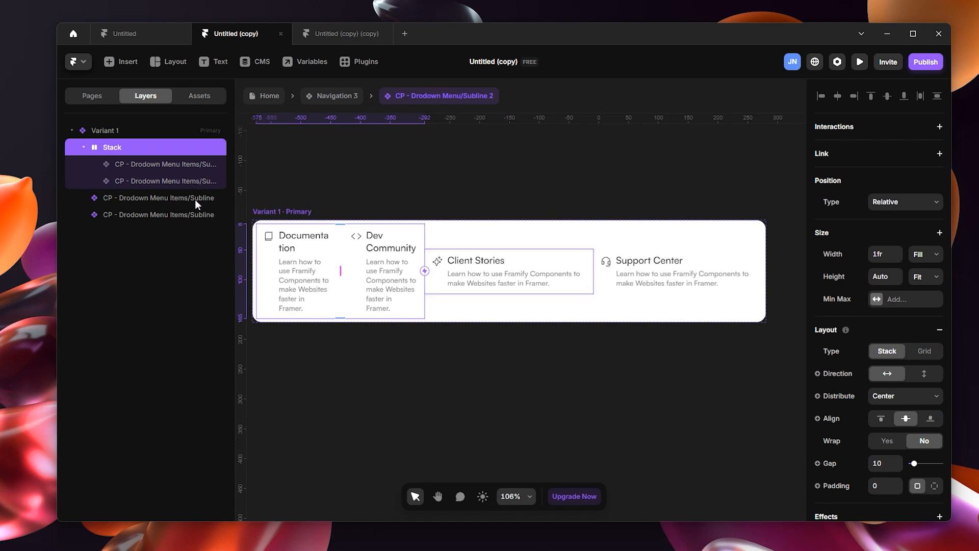
Step: Wrap the Client Stories and Support Center menu items together in a second stack
left_click(193, 201)
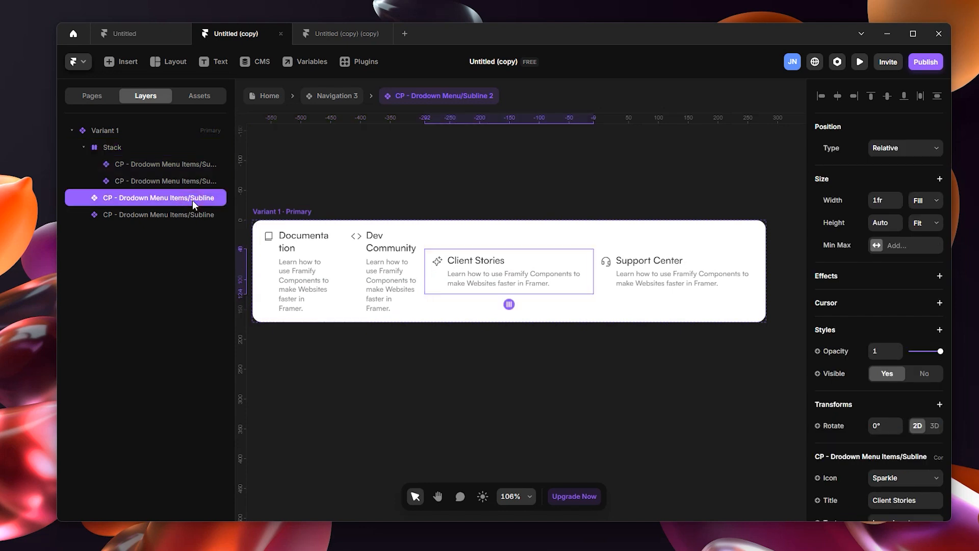
key("ctrl+Return")
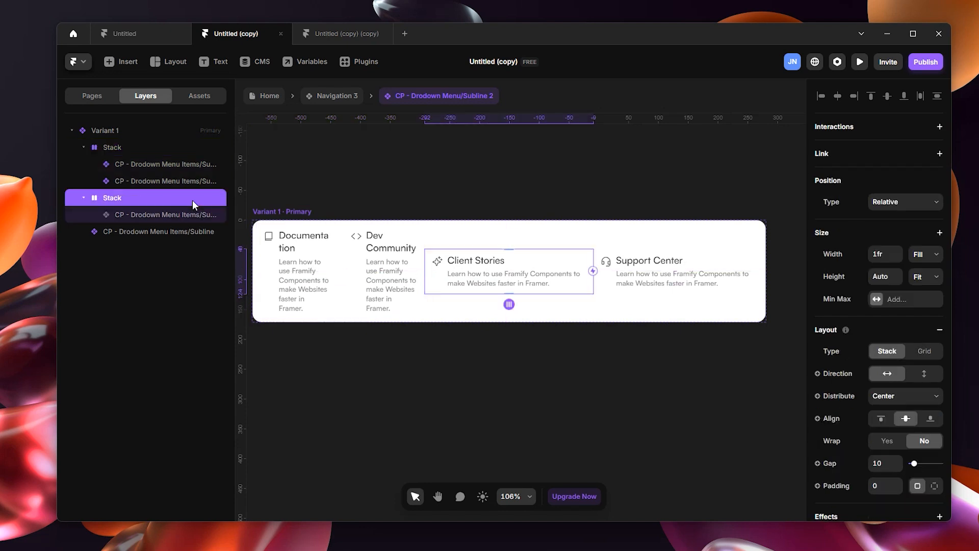
key("ctrl+z")
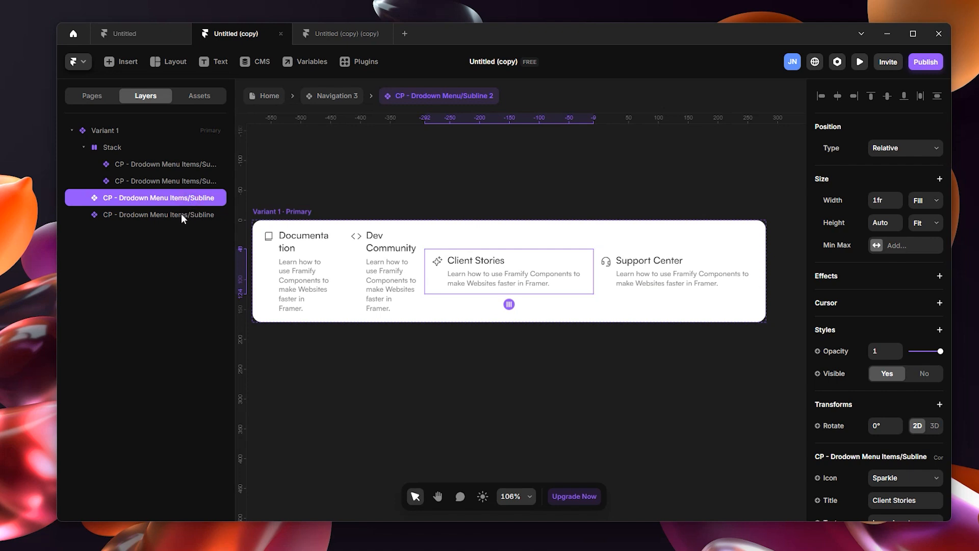
left_click(181, 215, "shift")
key("ctrl+Return")
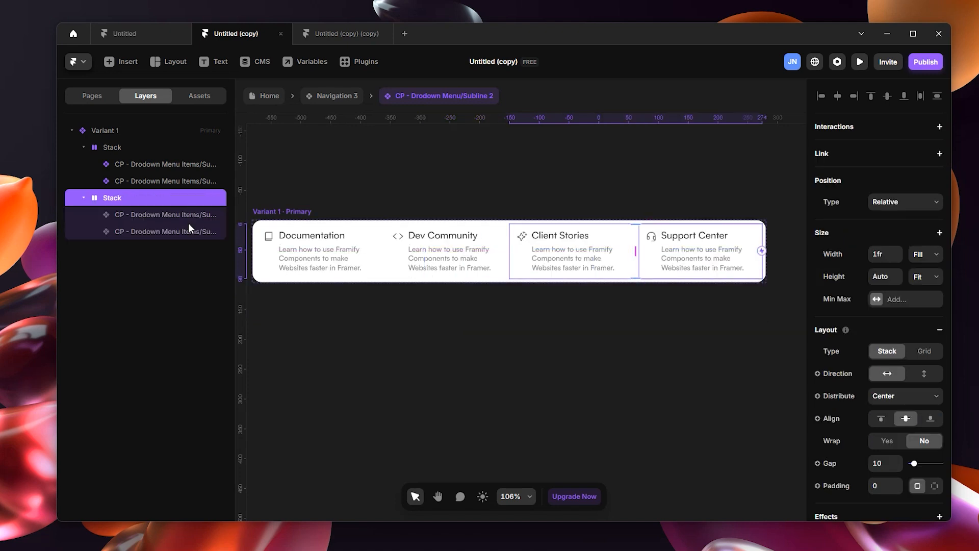
Step: Set the direction of both menu item stacks in Variant 1 to vertical
left_click(182, 168)
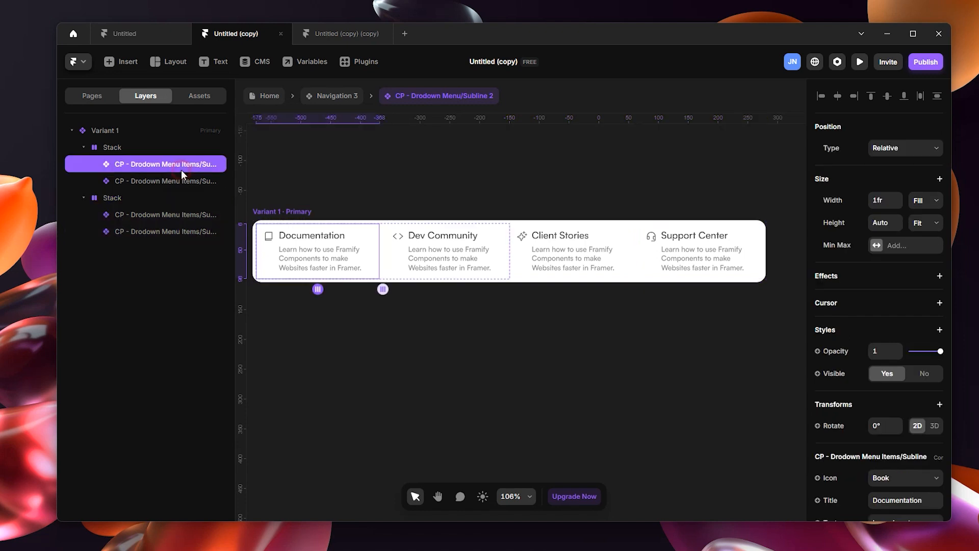
left_click(175, 182)
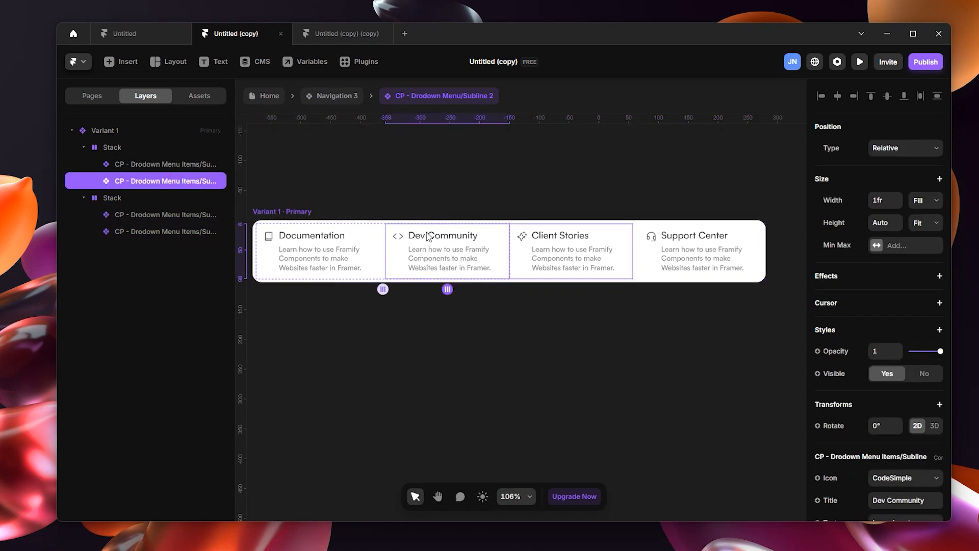
left_click(334, 247)
left_click(383, 243)
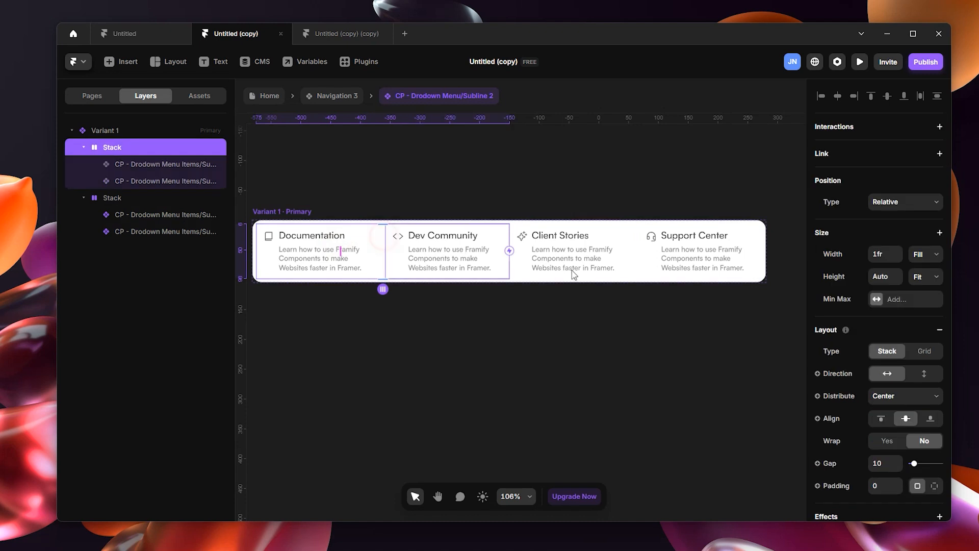
left_click(637, 253)
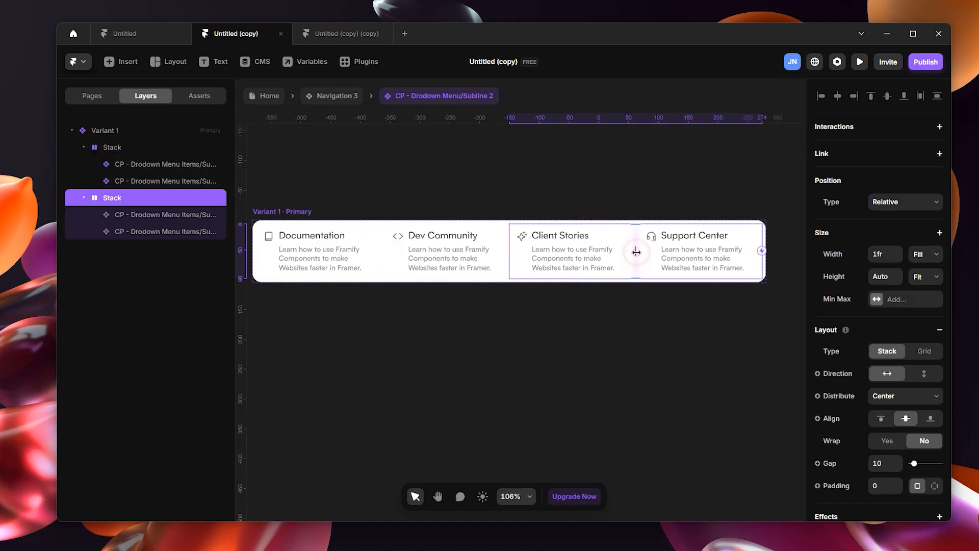
left_click(383, 255)
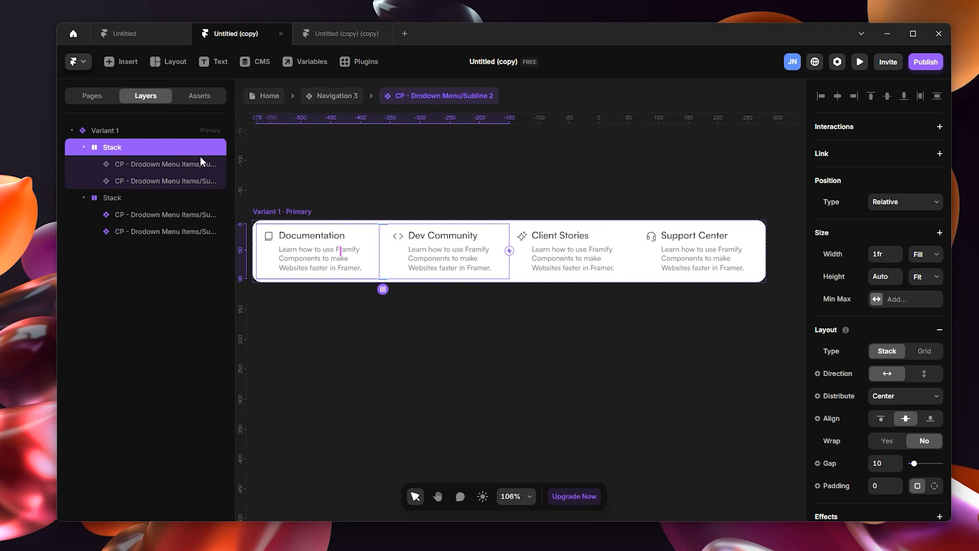
left_click(916, 380)
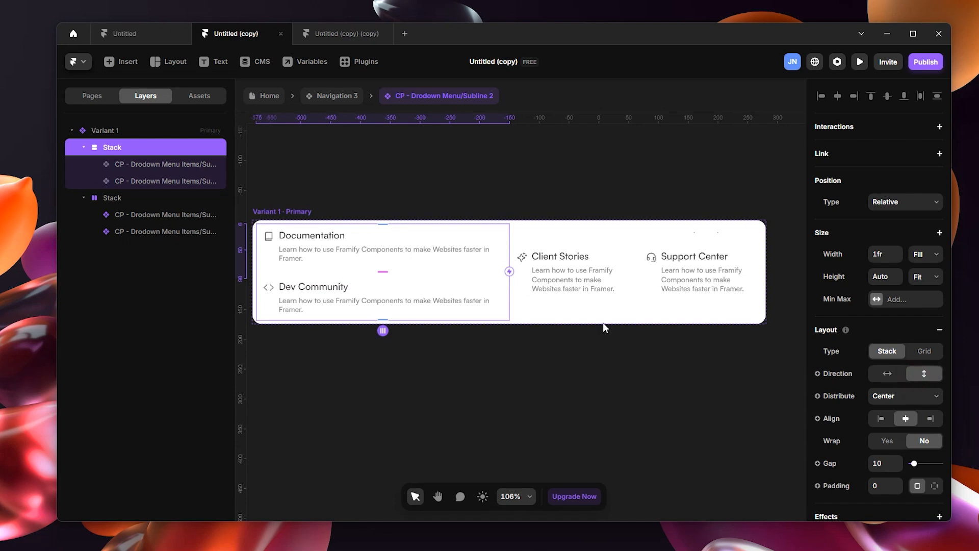
left_click(183, 198)
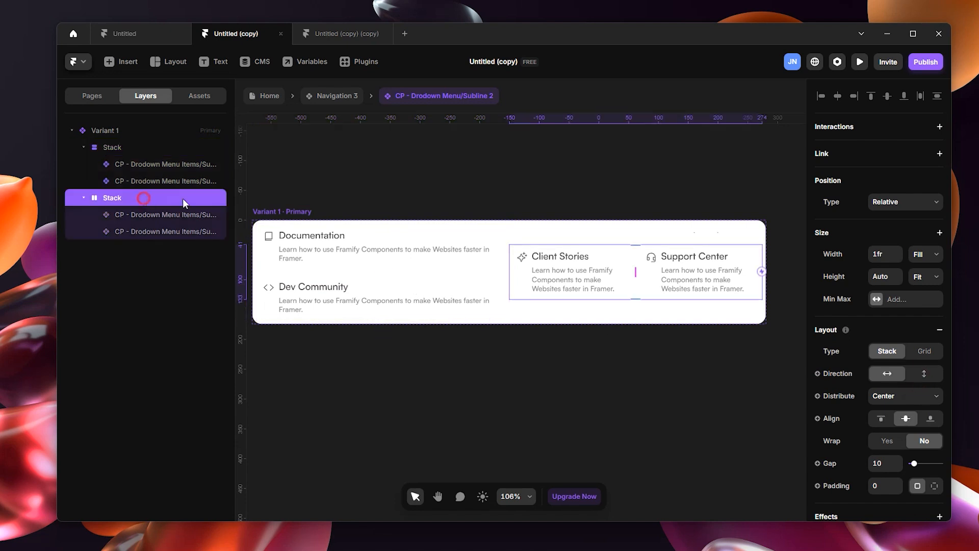
left_click(922, 374)
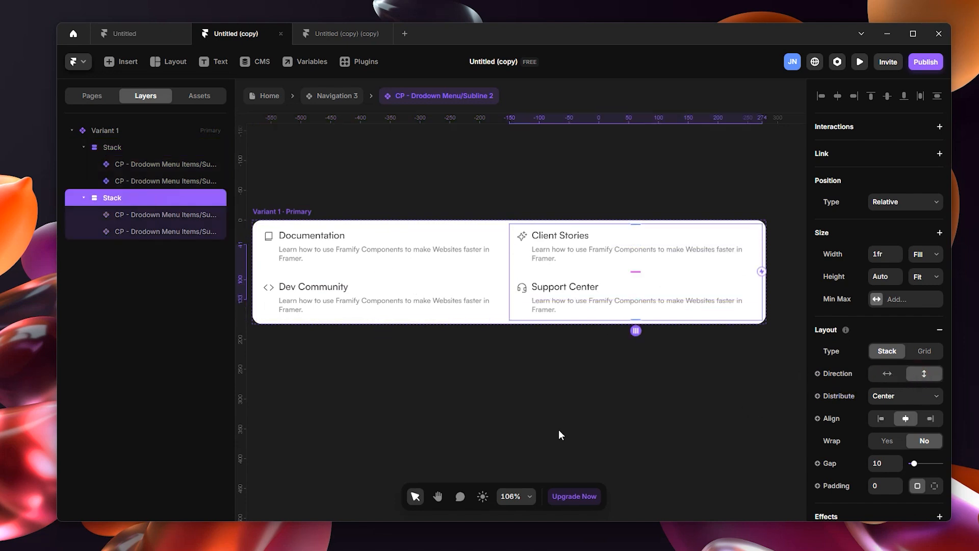
Step: Switch to the browser and examine the layout of the Resources dropdown on the Toplyne site, then return to Framer
mouse_move(516, 549)
left_click(551, 487)
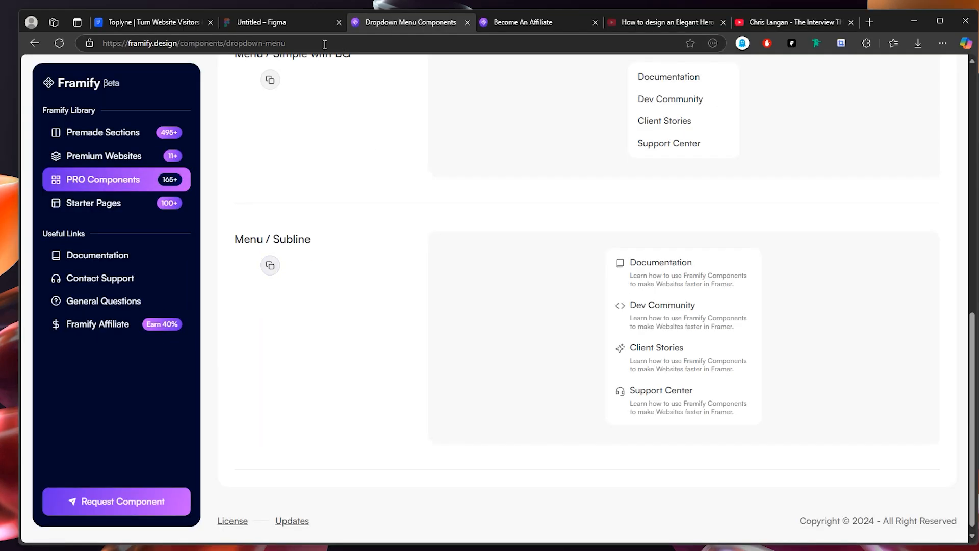
left_click(119, 23)
mouse_move(295, 75)
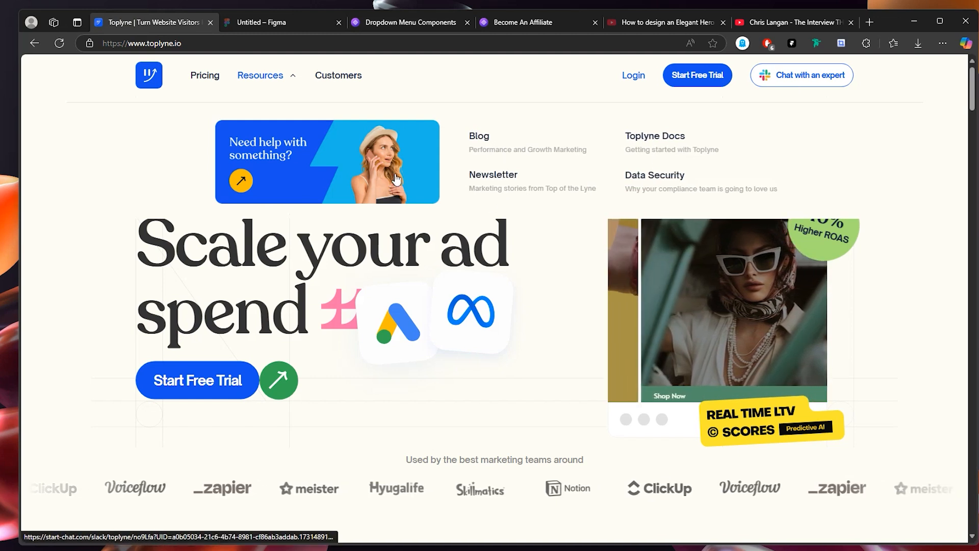
left_click(916, 21)
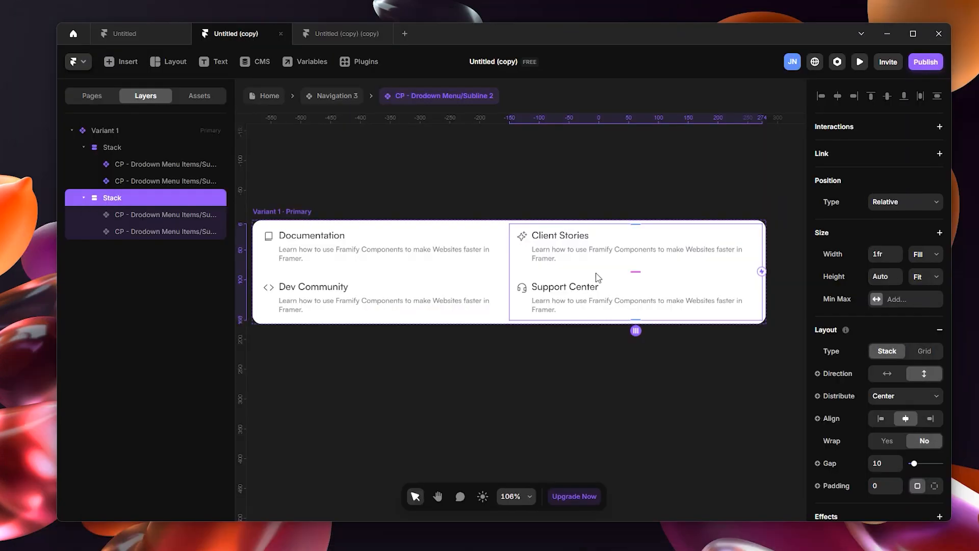
Step: Narrow the dropdown menu's Variant 1 by moving its left edge inward
scroll(519, 331, "down", 3)
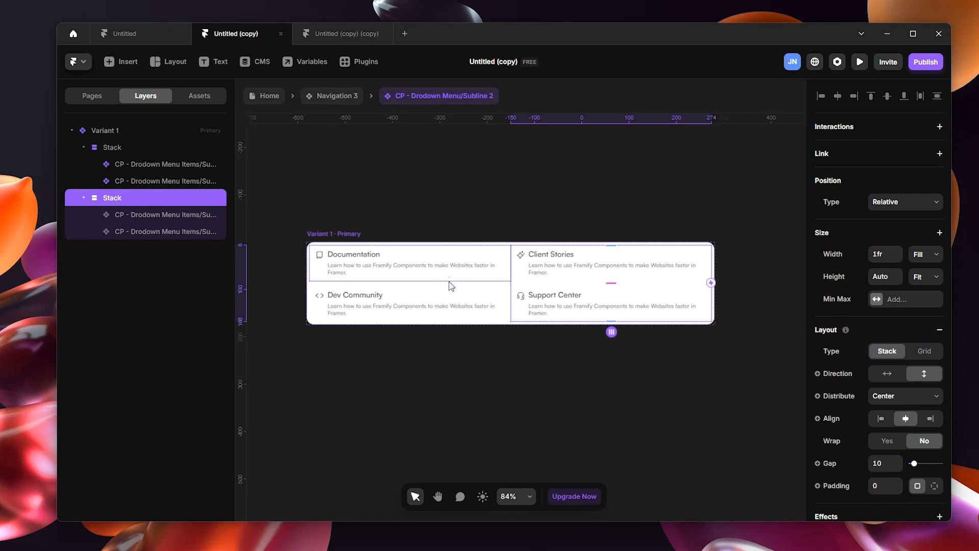
left_click(345, 238)
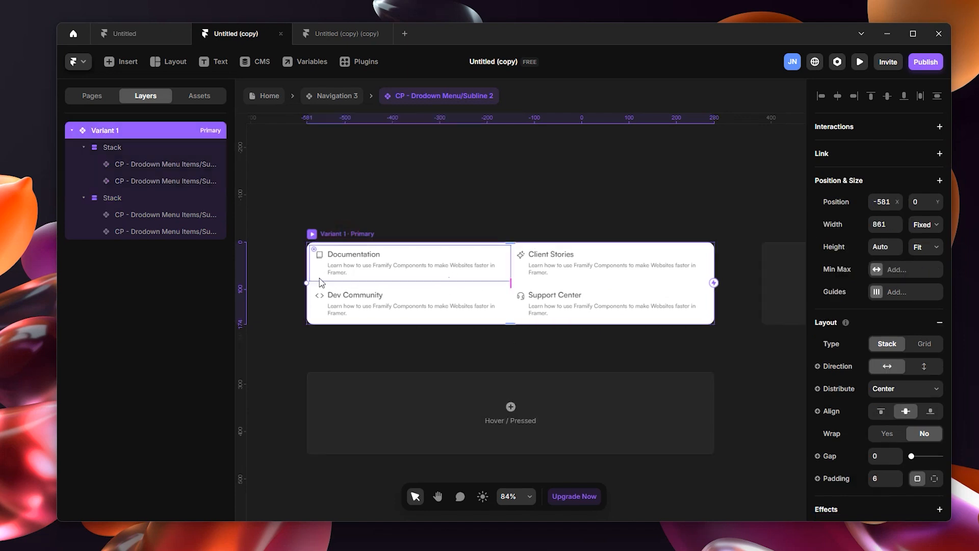
left_click_drag(311, 281, 423, 302)
left_click(562, 185)
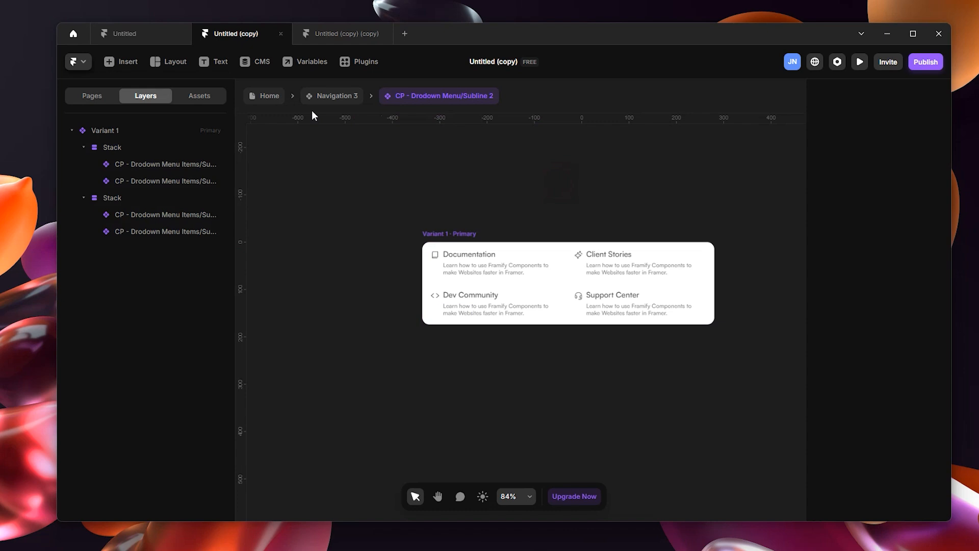
Step: Return to the Navigation 3 component and widen the dropdown menu instance inside the Links: Resources overlay to 589
left_click(338, 97)
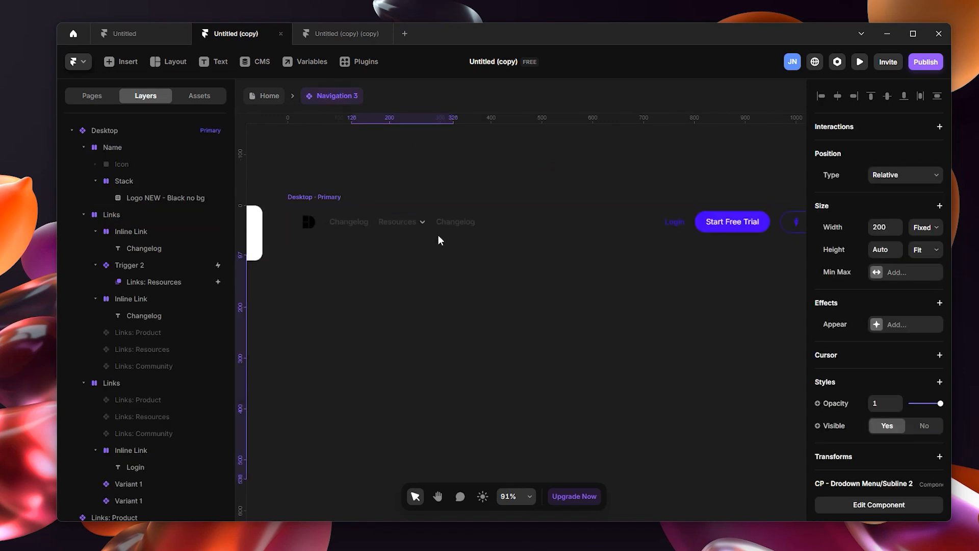
left_click(421, 223)
left_click(160, 282)
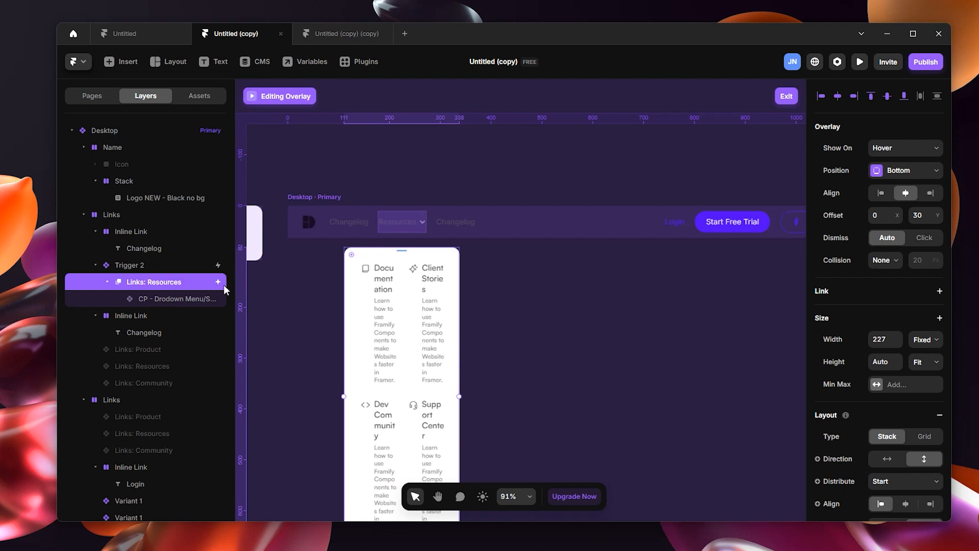
left_click(164, 300)
scroll(447, 393, "down", 2)
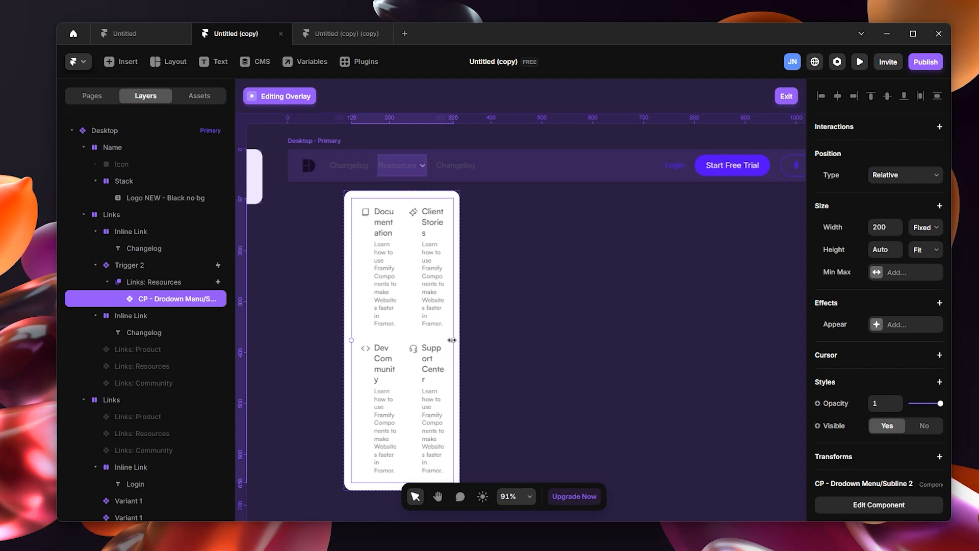
left_click_drag(452, 340, 650, 353)
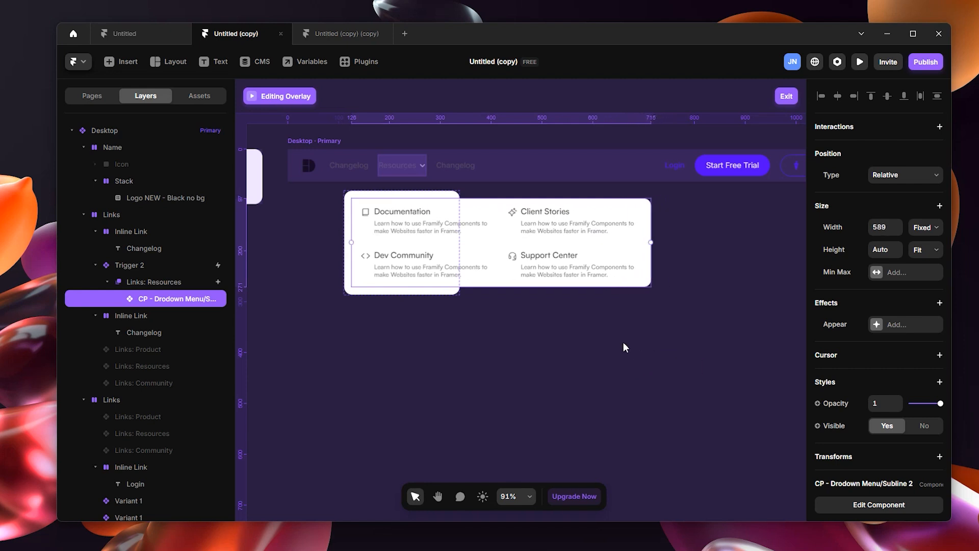
Step: Widen the Links: Resources overlay container to 1170 and exit overlay editing
left_click(446, 289)
left_click_drag(458, 244, 877, 263)
scroll(454, 332, "down", 4)
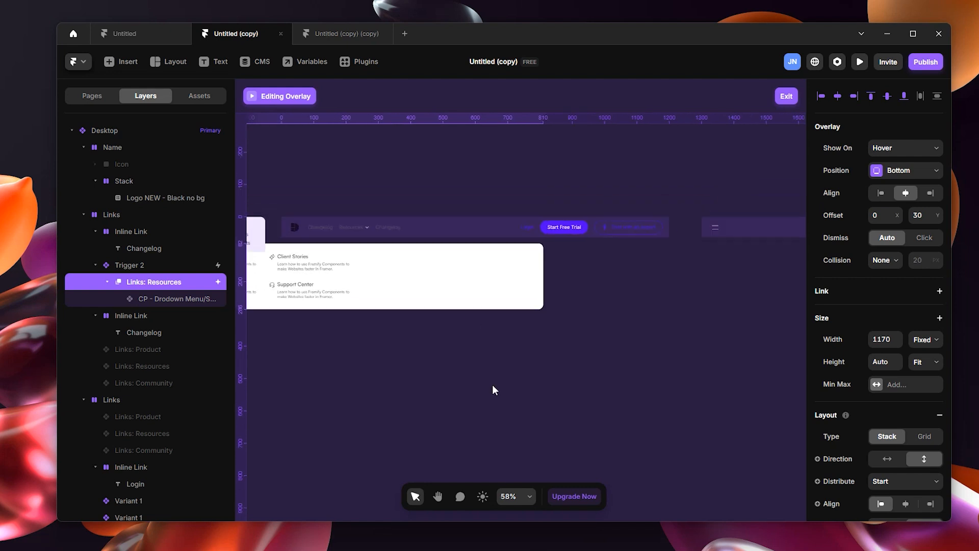
left_click_drag(492, 365, 697, 408)
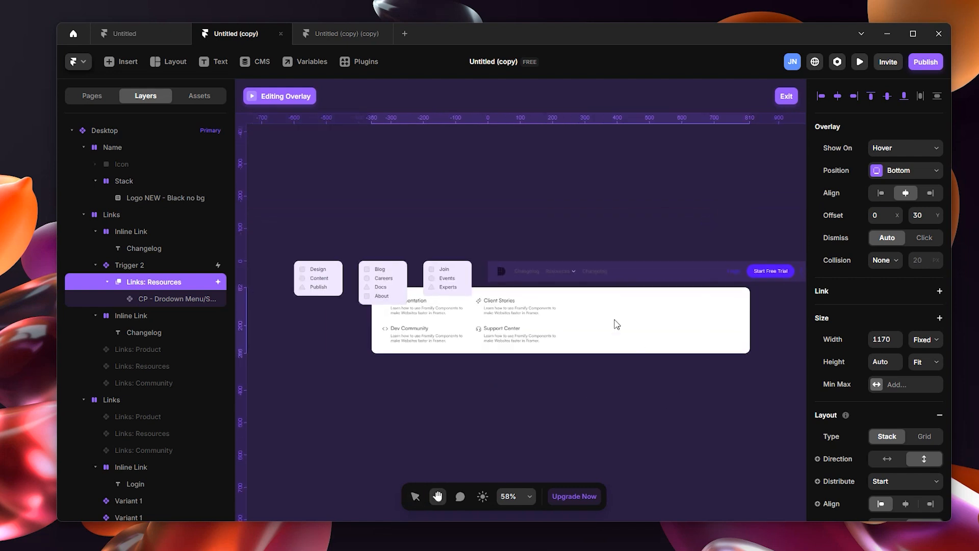
left_click(522, 327)
left_click(179, 281)
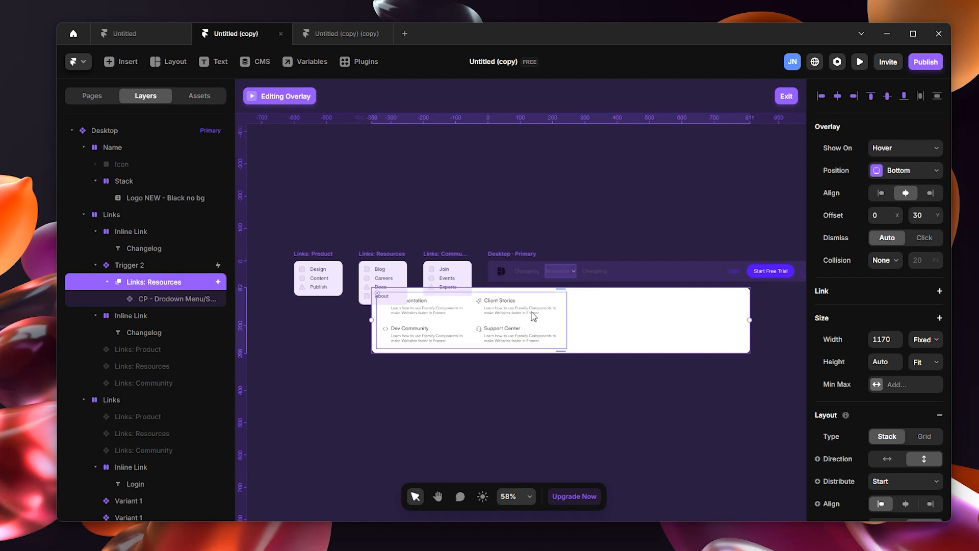
left_click(786, 96)
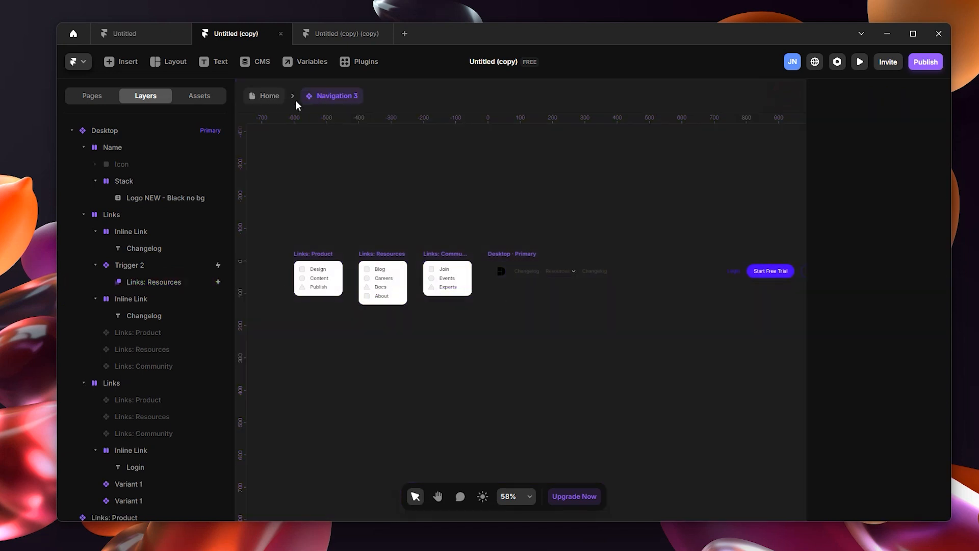
Step: Copy the Frame 3 (1) banner from the Home page and paste it into Navigation 3's Links: Resources overlay
left_click(265, 96)
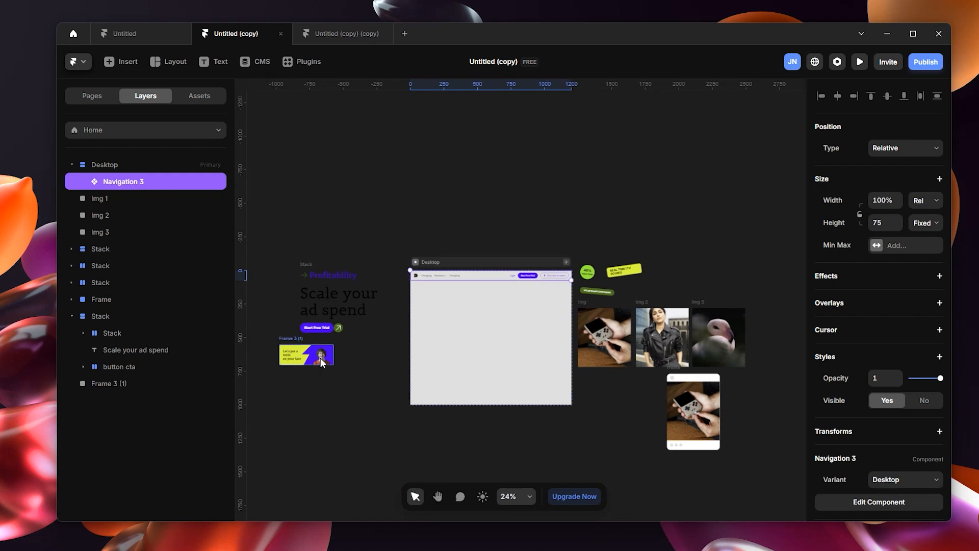
left_click(322, 362)
scroll(305, 353, "up", 5)
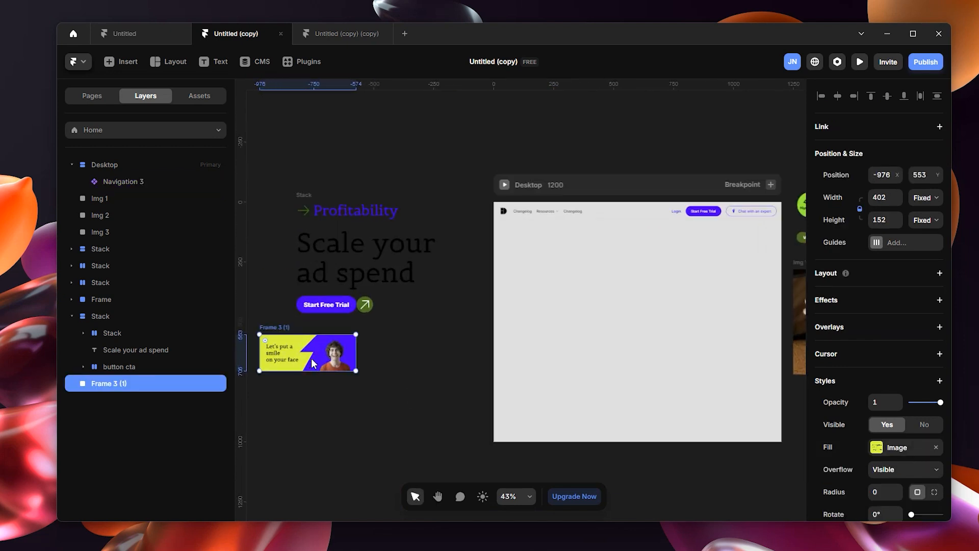
double_click(597, 211)
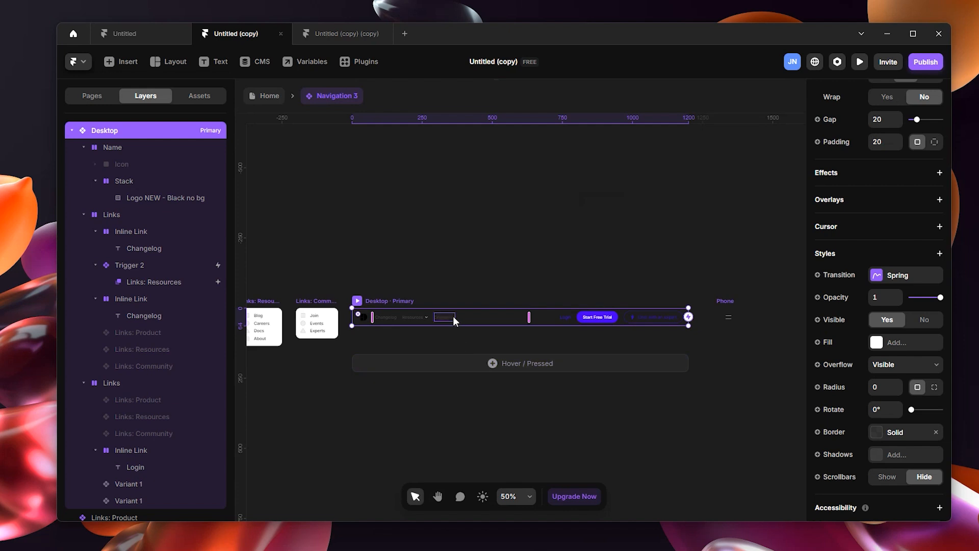
left_click(418, 319)
left_click(153, 282)
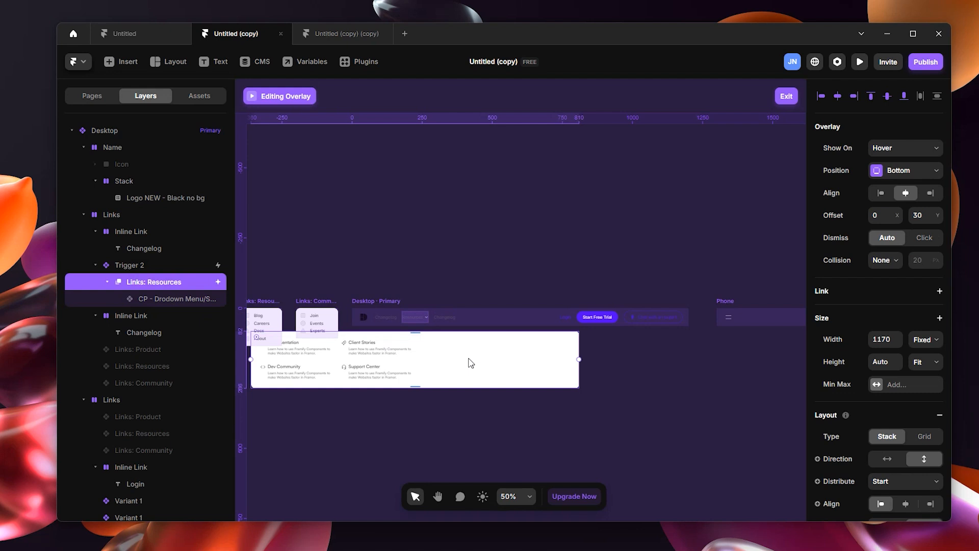
key("ctrl+v")
left_click_drag(514, 212, 647, 220)
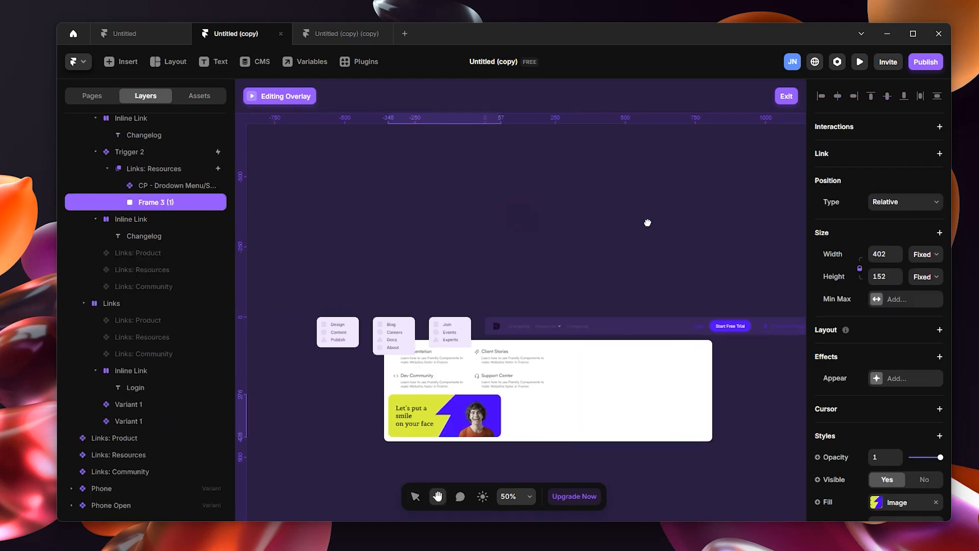
Step: Set the Links: Resources overlay's stack direction to horizontal and move the banner ahead of the dropdown menu
left_click(166, 171)
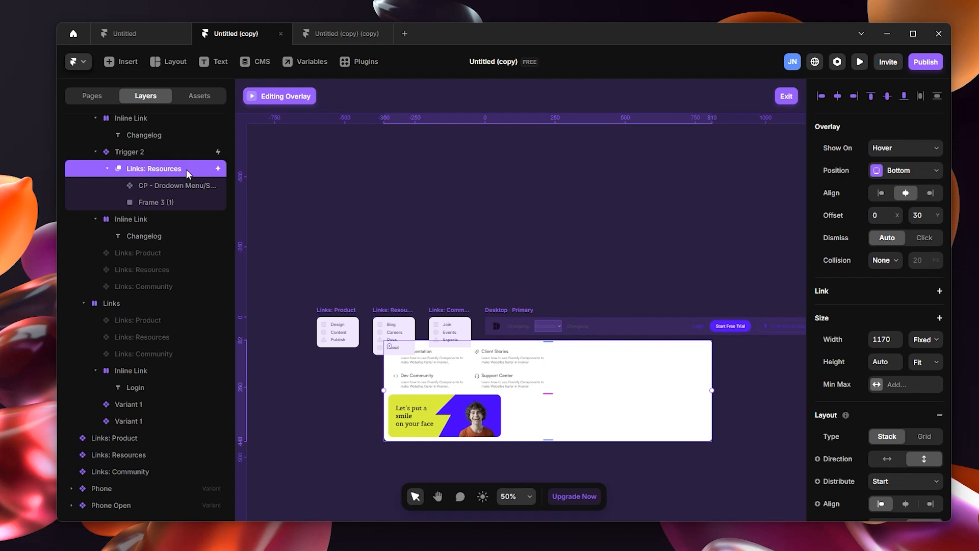
left_click(886, 460)
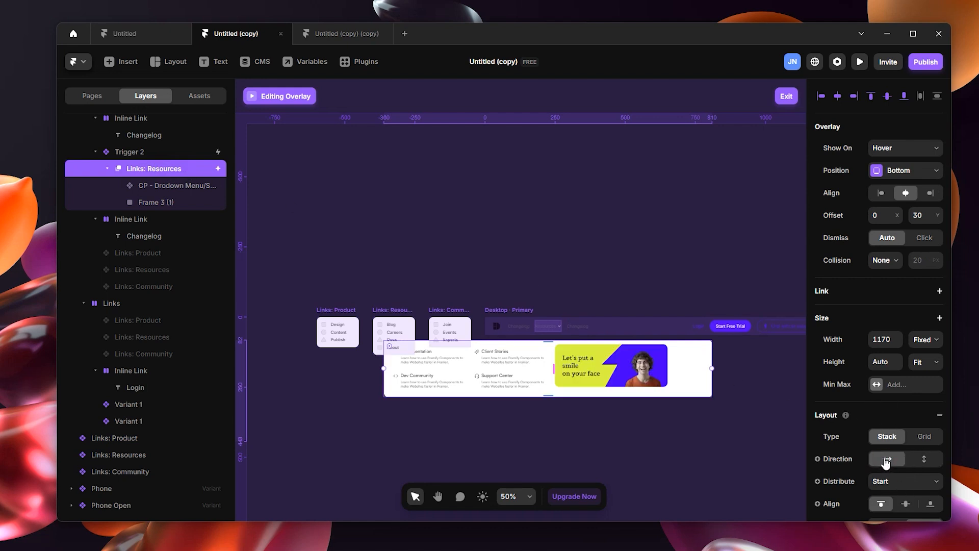
left_click_drag(664, 390, 459, 377)
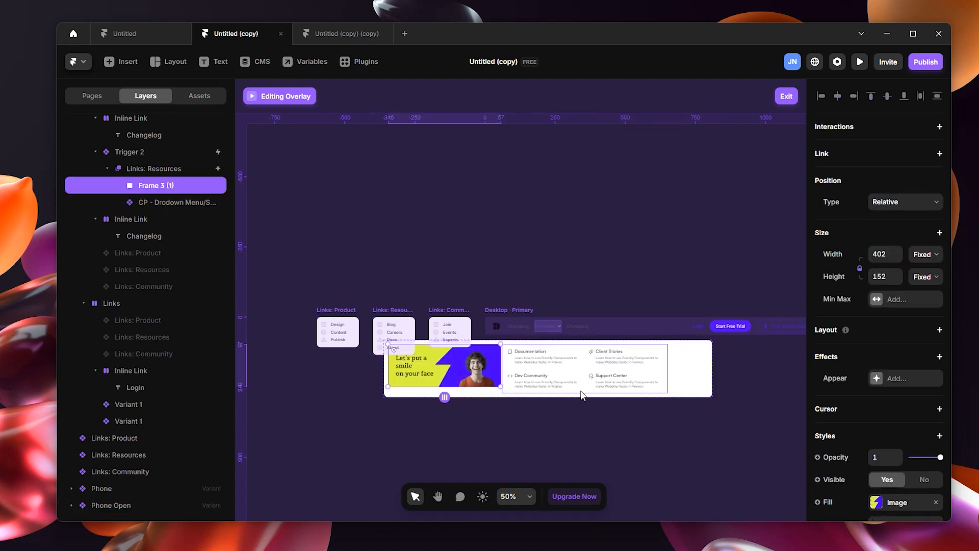
Step: Widen the dropdown menu instance beside the banner to 664 and give it a fixed height of 153
left_click(607, 376)
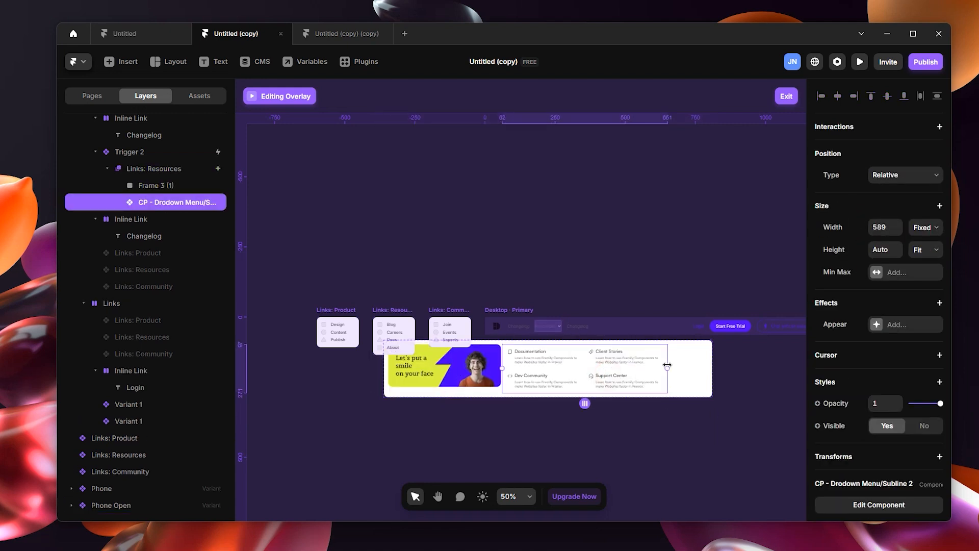
left_click_drag(667, 365, 689, 368)
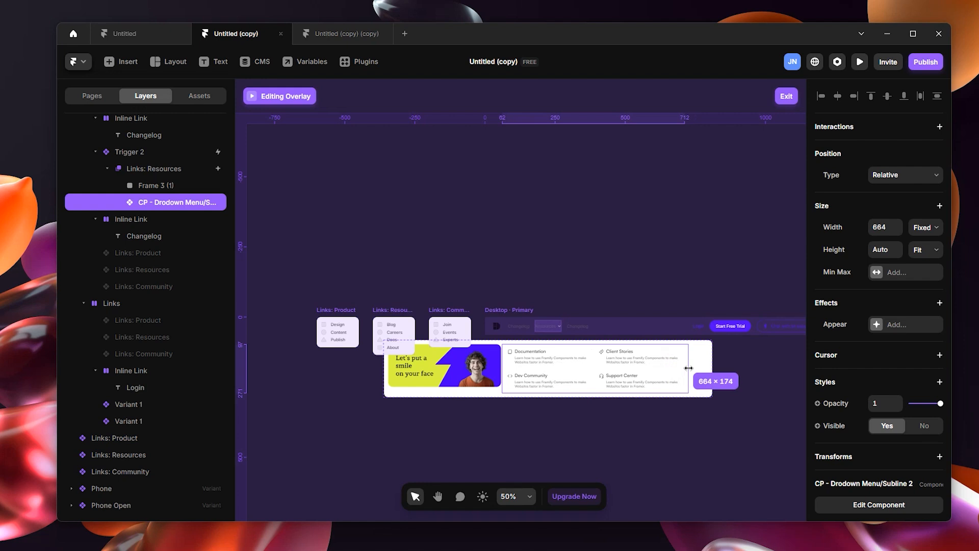
left_click(919, 249)
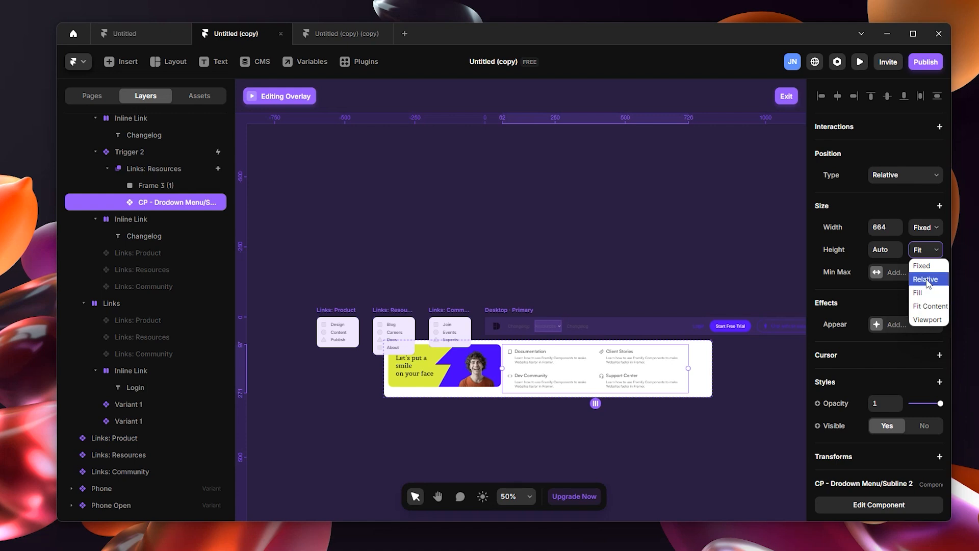
left_click(928, 266)
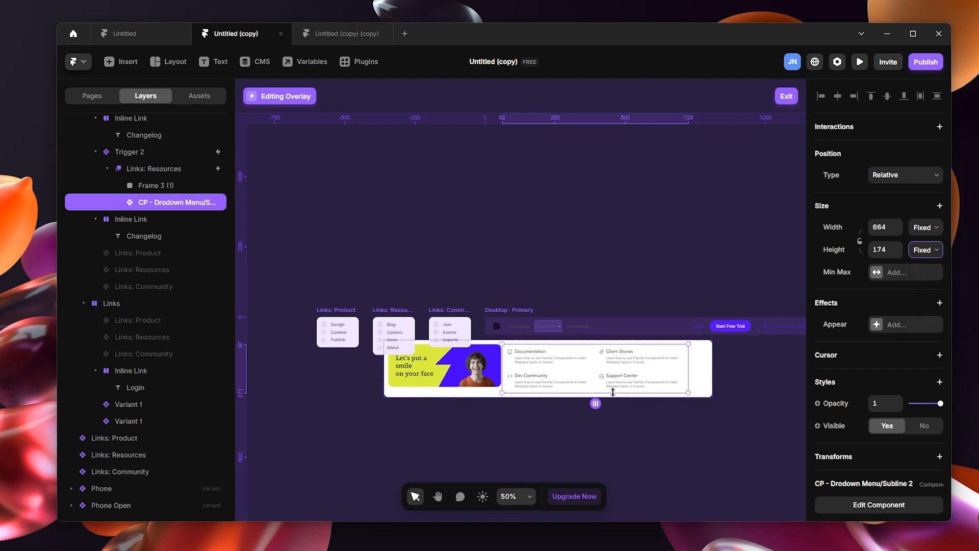
left_click_drag(612, 391, 616, 386)
left_click(476, 371)
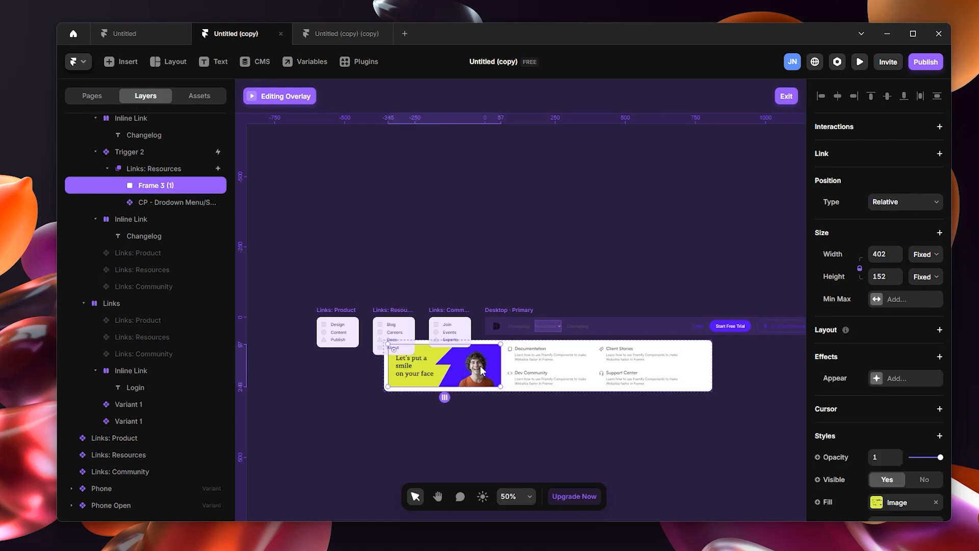
left_click(658, 375)
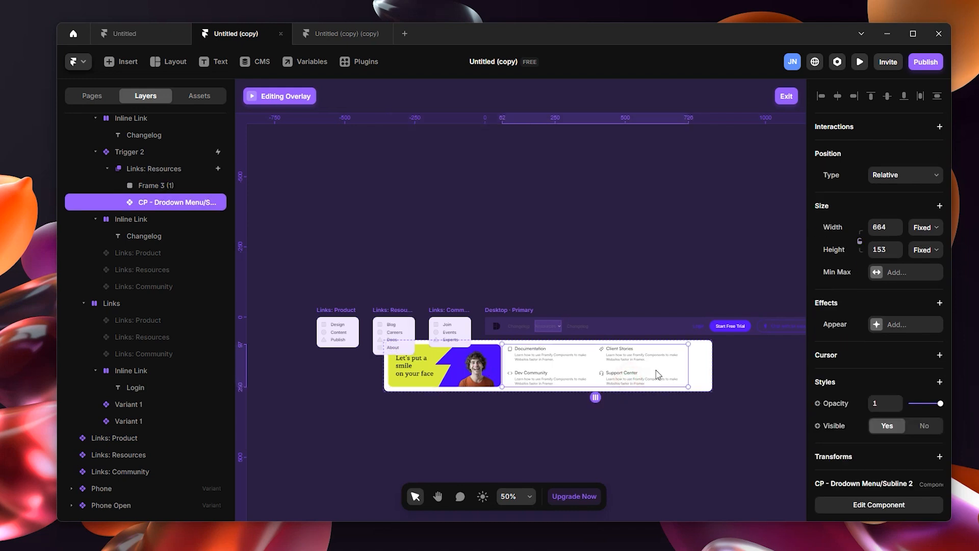
Step: Set the Links: Resources overlay container's width to 1800
left_click(704, 363)
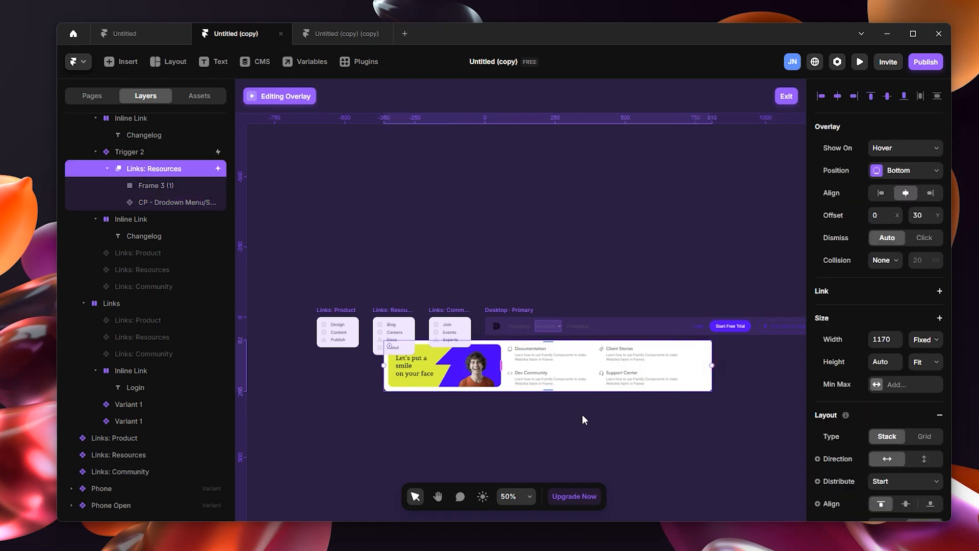
scroll(582, 414, "up", 3)
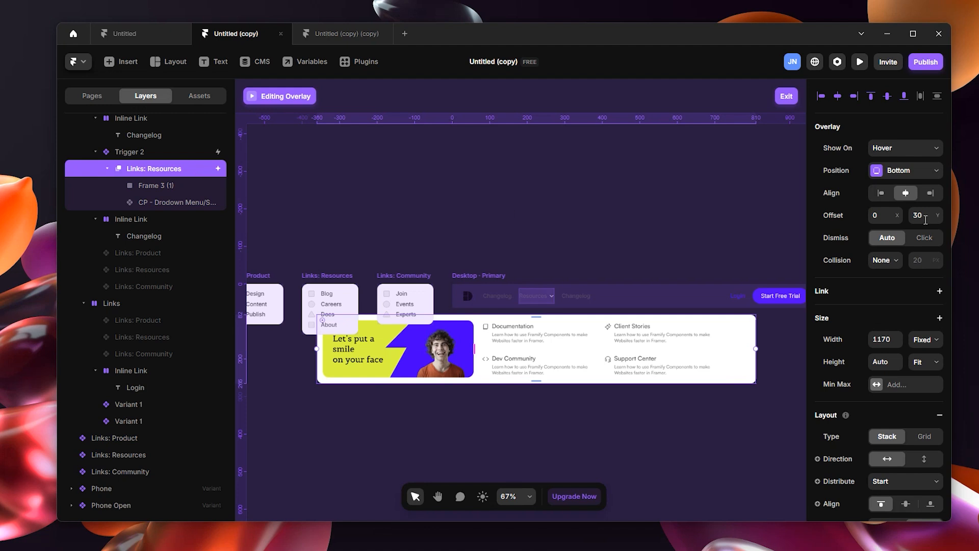
left_click(889, 341)
key("Return")
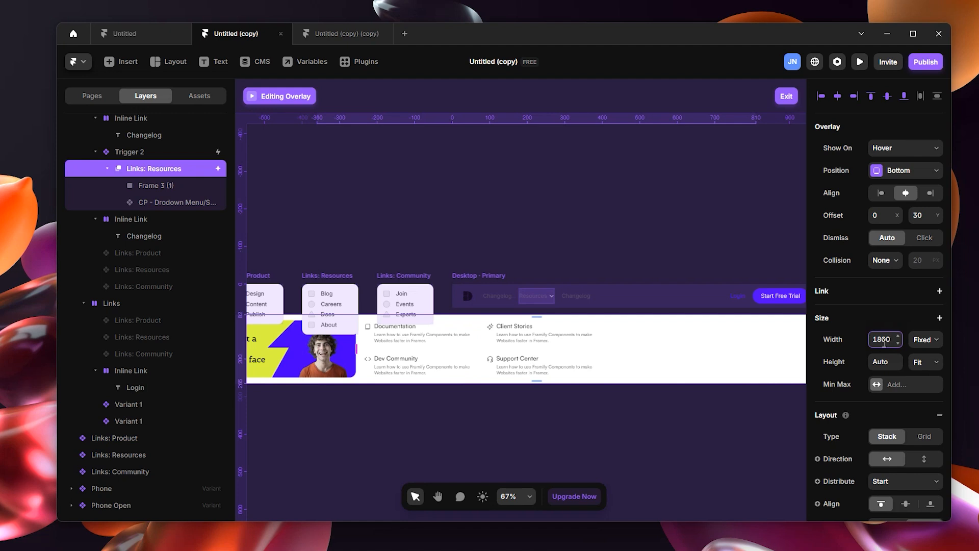
scroll(572, 411, "down", 4)
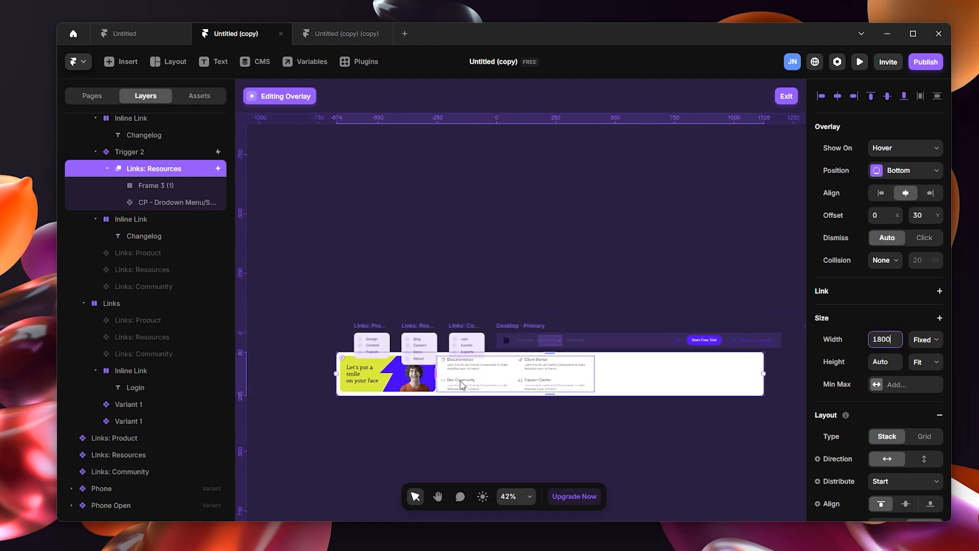
left_click(655, 384)
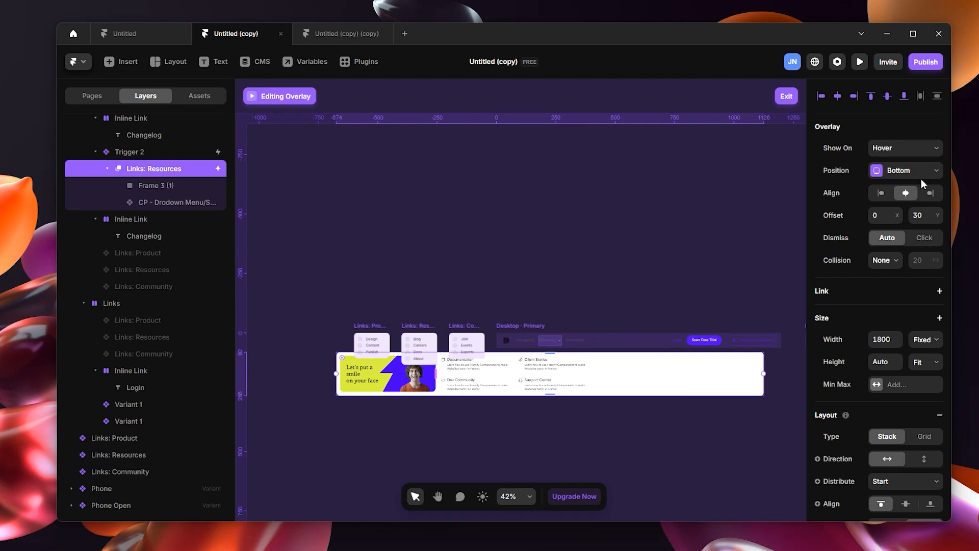
Step: Set the overlay layout's distribution to Center and its left padding to 200
scroll(913, 405, "down", 3)
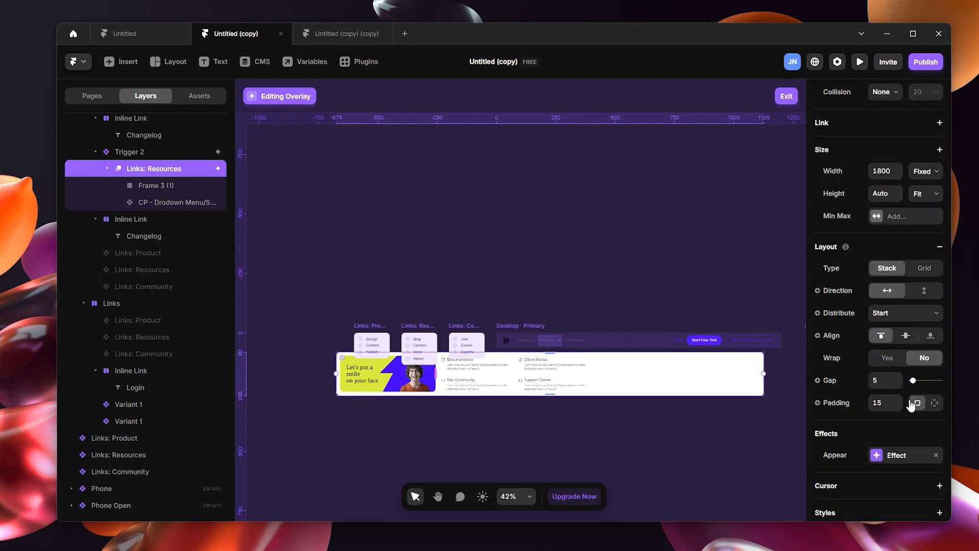
left_click(903, 313)
left_click(887, 327)
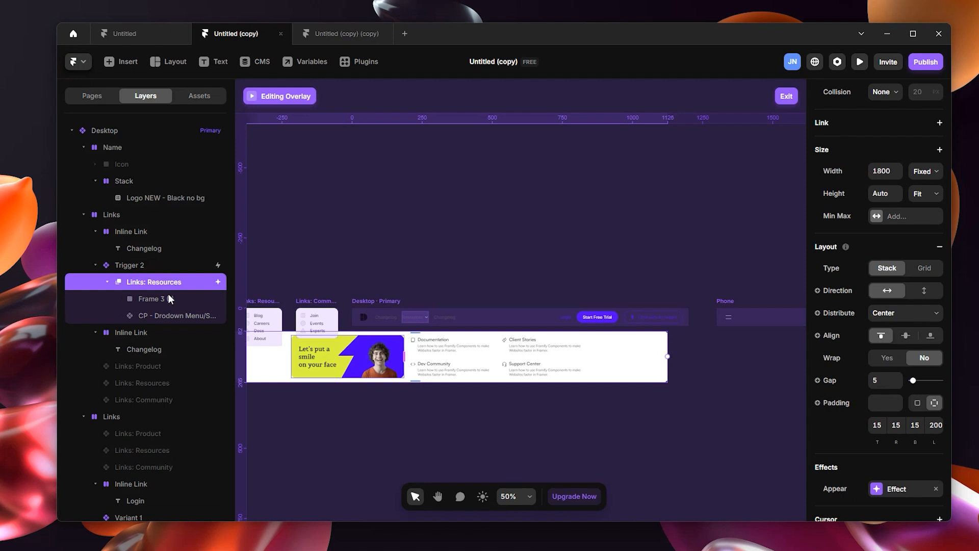
Step: Wrap the Frame 3 (1) banner and the dropdown menu instance in a stack inside the Links: Resources overlay
left_click(169, 299)
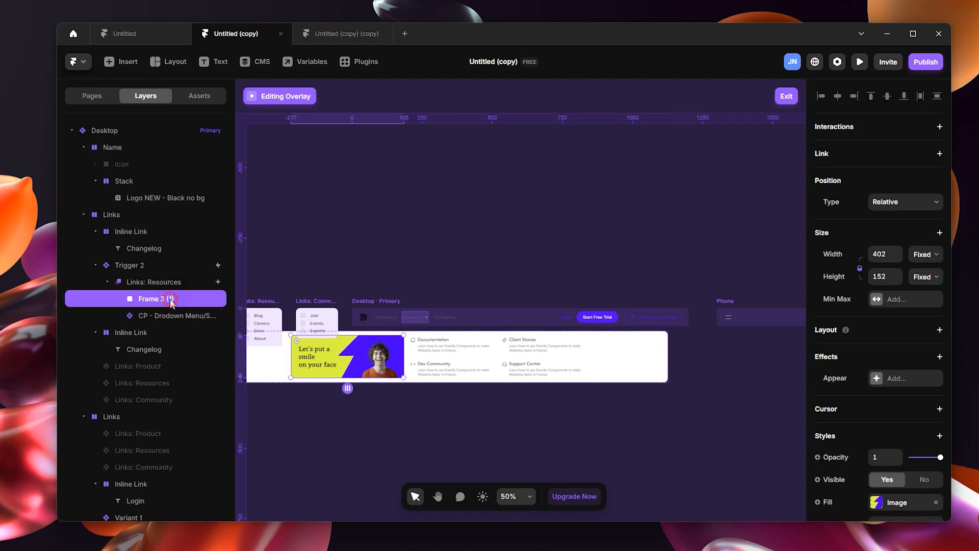
left_click(176, 315)
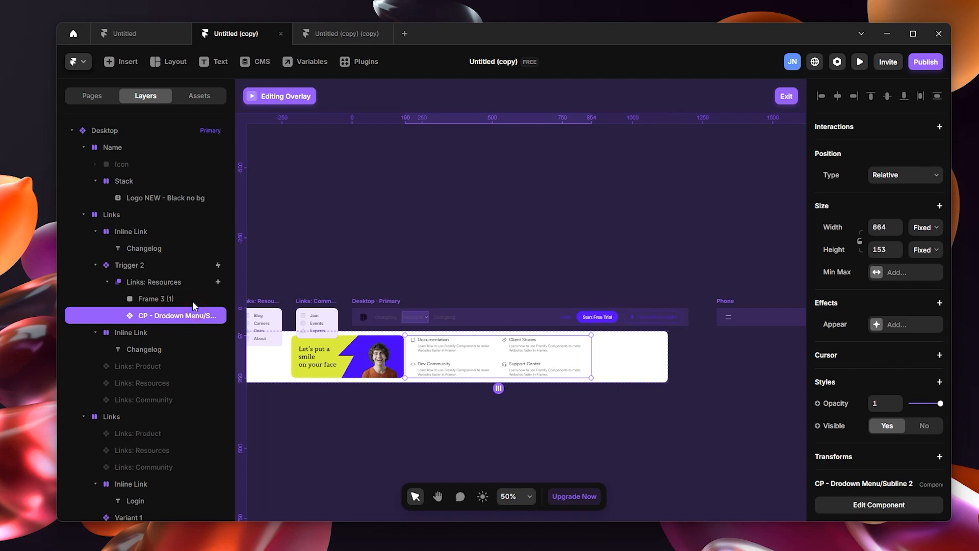
left_click(191, 301)
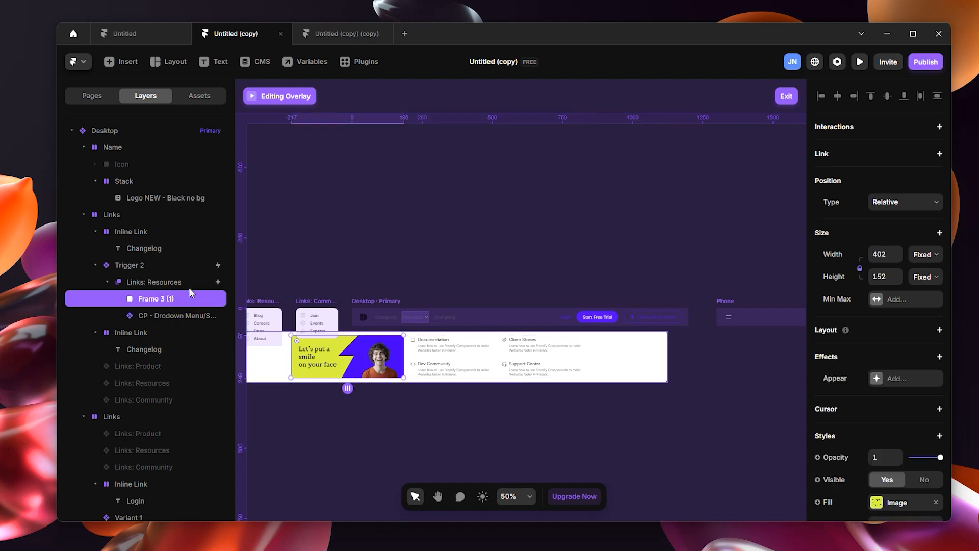
left_click(183, 313)
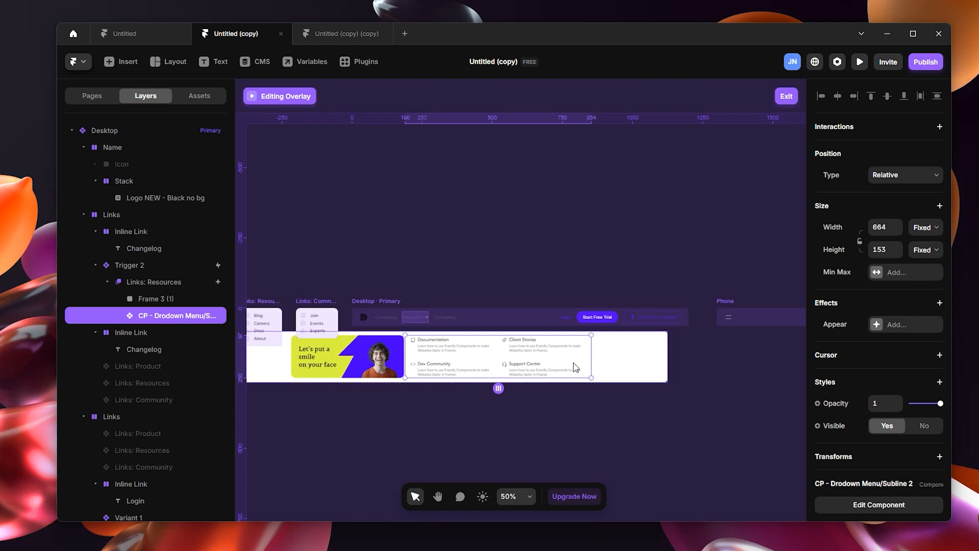
left_click(170, 300, "shift")
key("ctrl+Return")
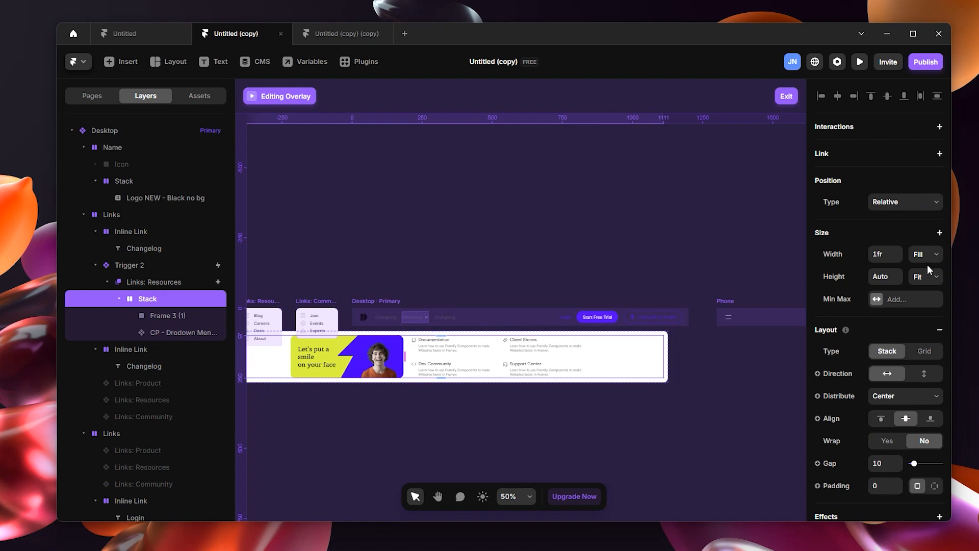
Step: Set the new stack's width to Fit and its position type to Absolute
left_click(936, 254)
left_click(921, 312)
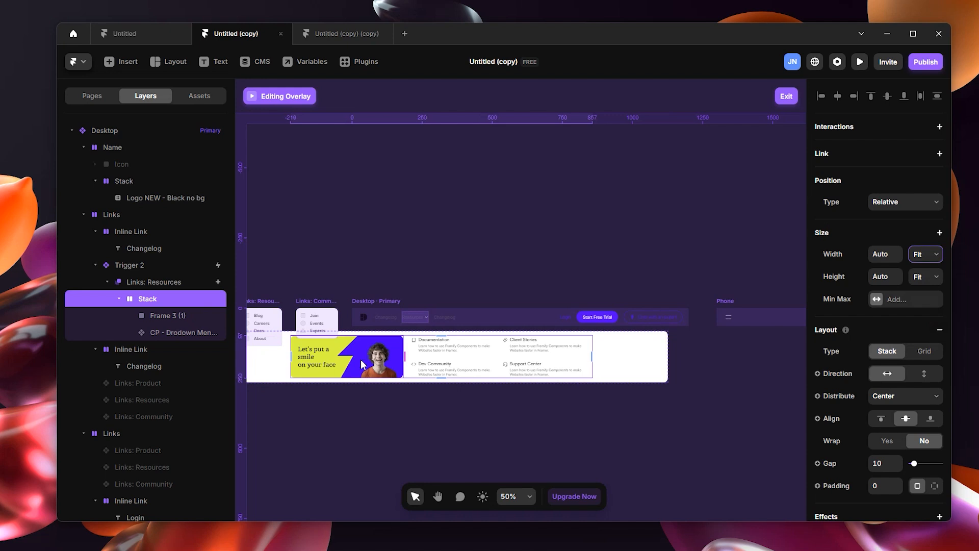
left_click(919, 203)
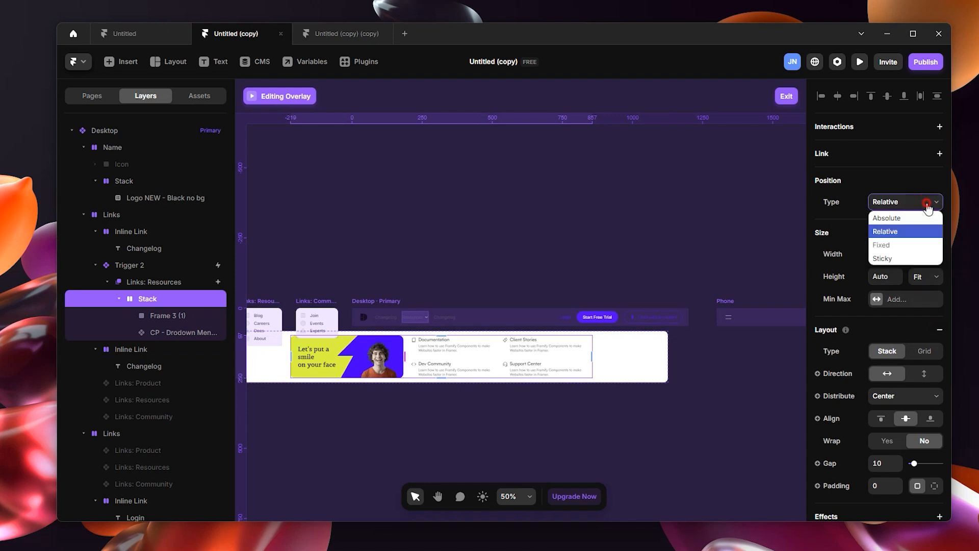
left_click(915, 220)
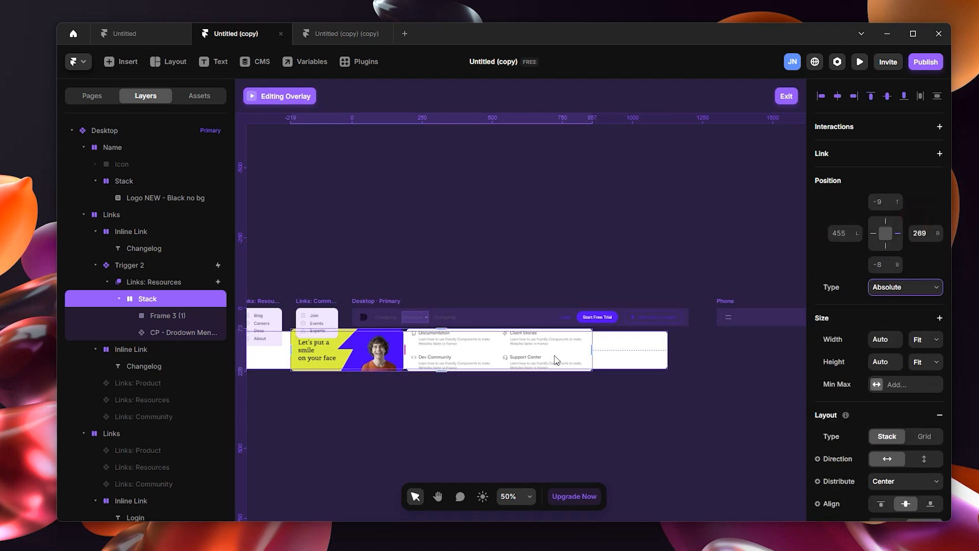
Step: Give the Links: Resources overlay a fixed height of about 258 and align its left edge with the desktop navigation bar
left_click(162, 284)
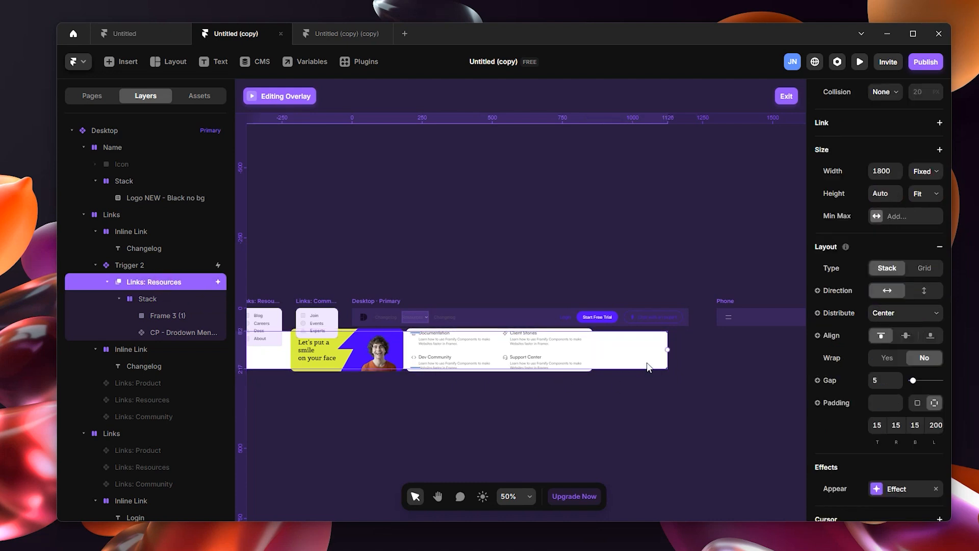
left_click(931, 194)
left_click(922, 206)
left_click_drag(403, 366, 411, 403)
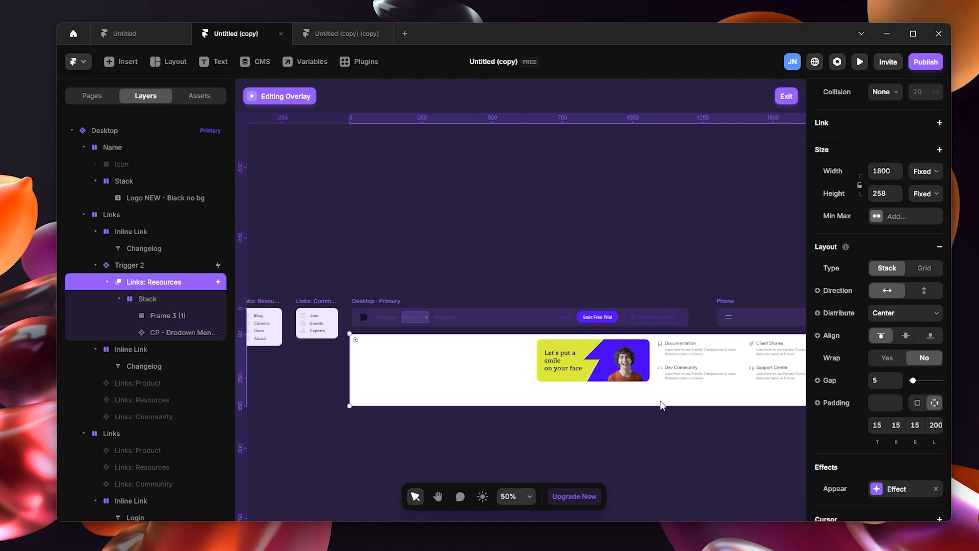
left_click(654, 371)
left_click(653, 371)
left_click_drag(652, 370, 550, 366)
key("ctrl+z")
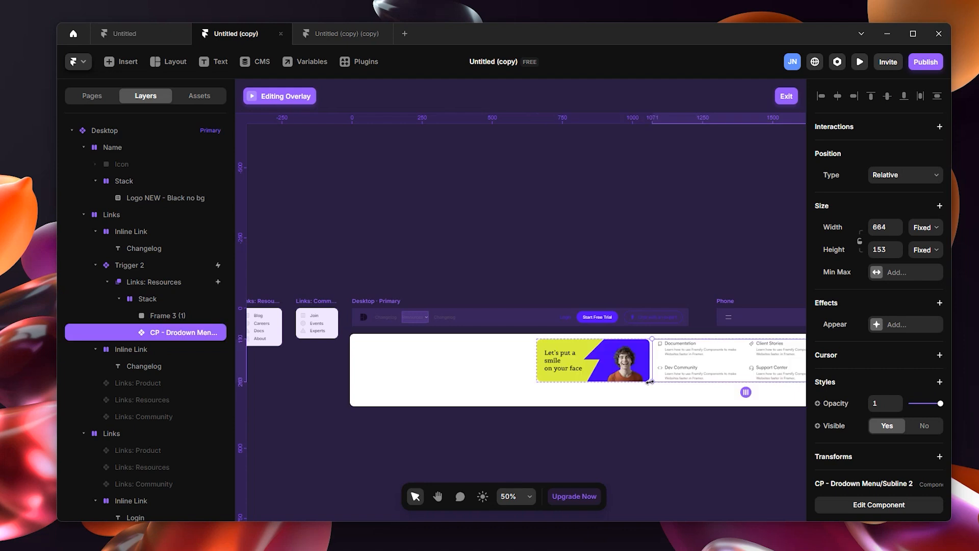
Step: Move the stack holding the banner and menu to about 75 from the left and 32 from the top of the overlay
left_click(167, 293)
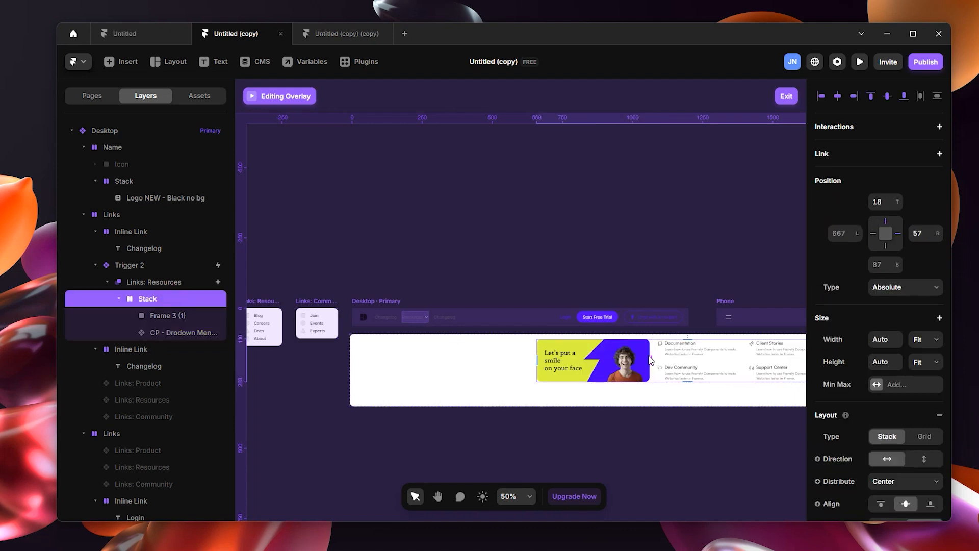
left_click_drag(661, 359, 494, 361)
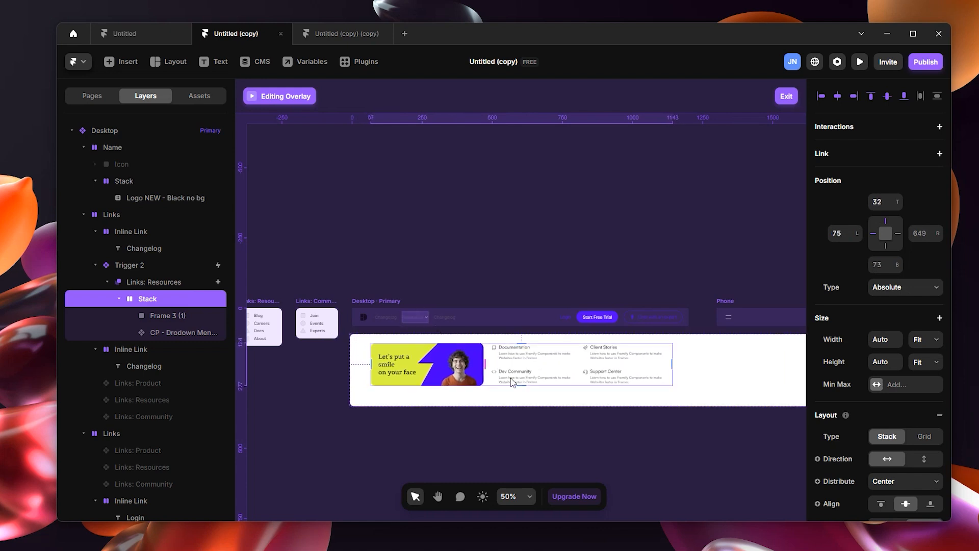
left_click(535, 401)
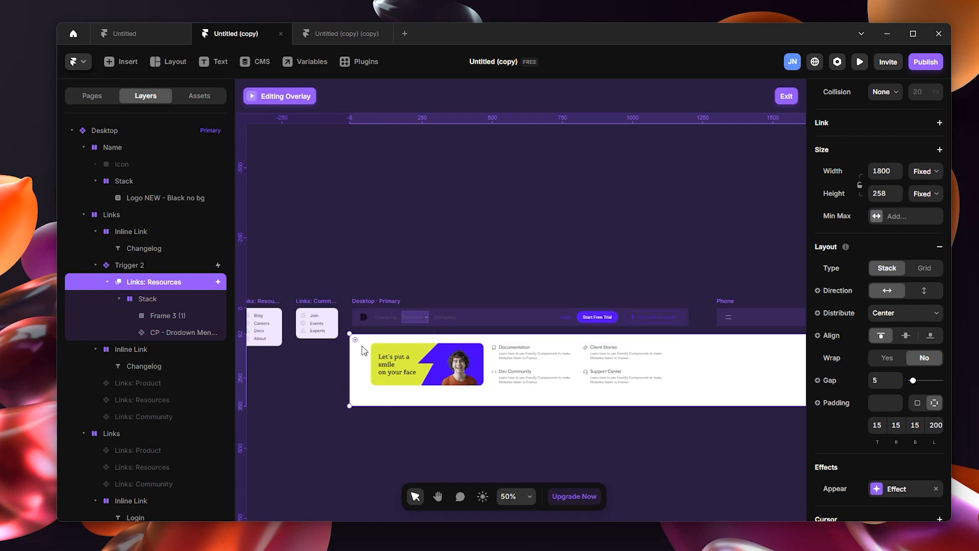
left_click_drag(356, 340, 338, 324)
scroll(720, 460, "down", 1)
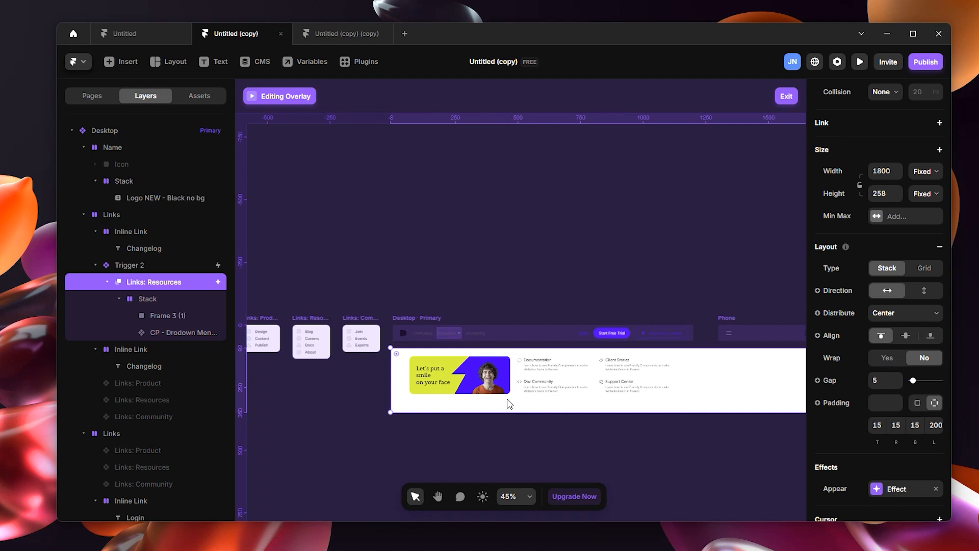
Step: Exit overlay editing, preview the Home page in fullscreen to check the Resources dropdown, and return to the canvas
left_click(784, 96)
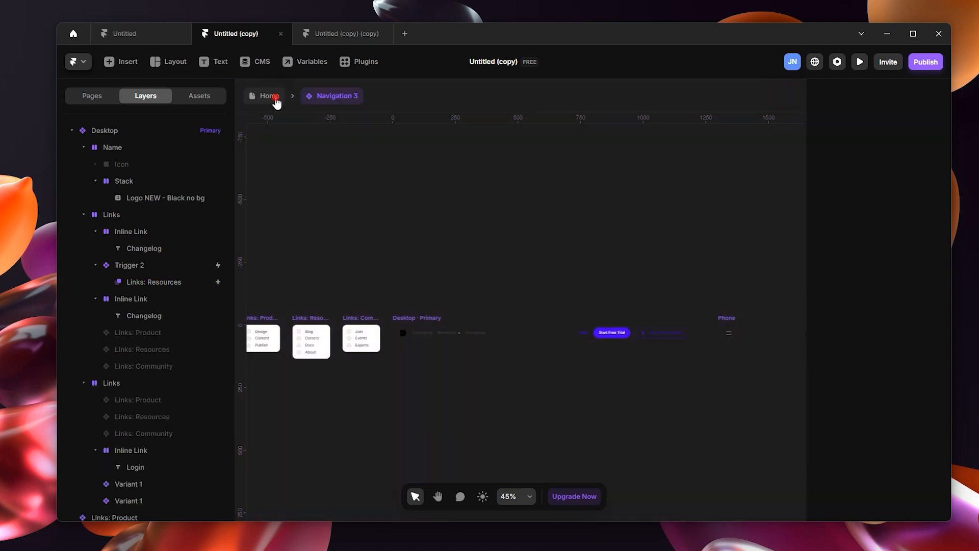
left_click(277, 101)
left_click(505, 185)
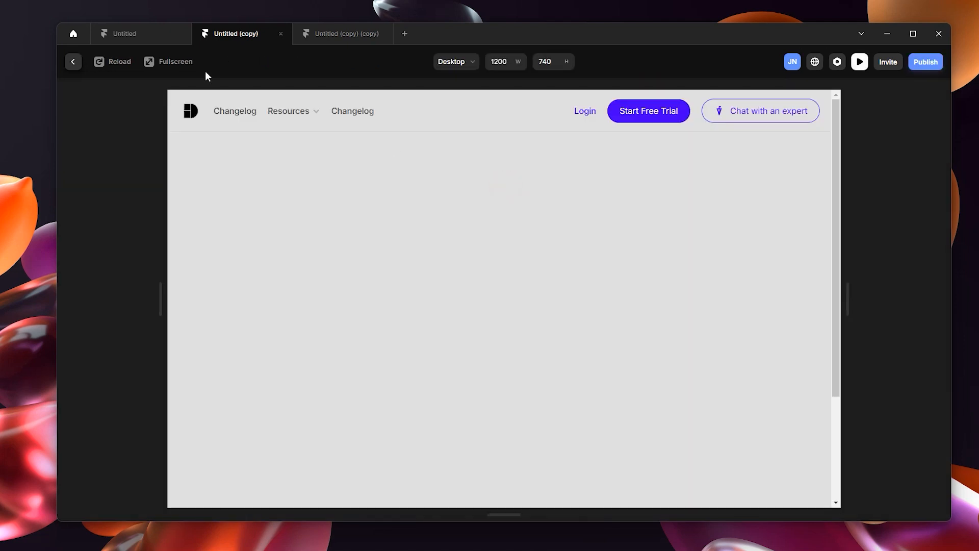
left_click(163, 61)
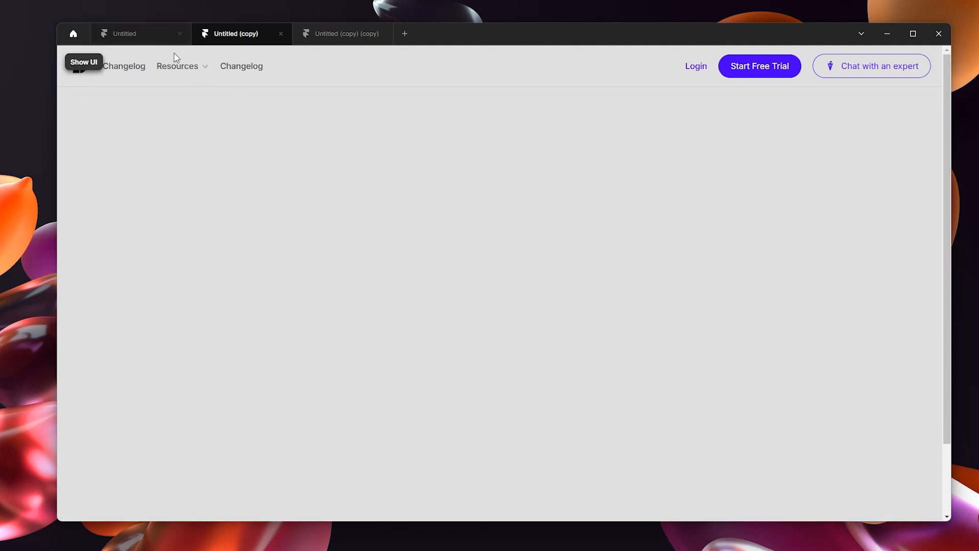
mouse_move(198, 73)
left_click(73, 65)
left_click(72, 64)
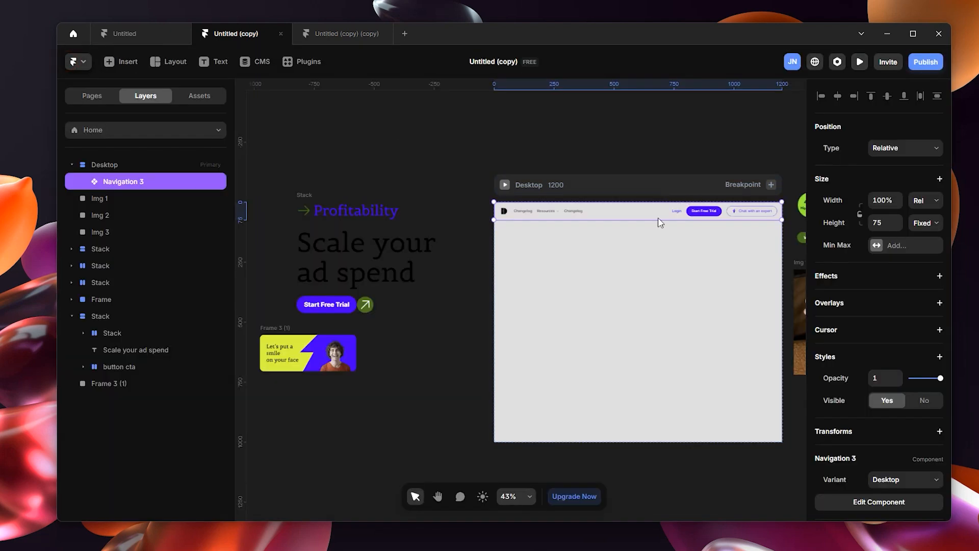
Step: Reopen the Links: Resources overlay inside Navigation 3 and set its vertical offset to 16
double_click(602, 213)
left_click(410, 316)
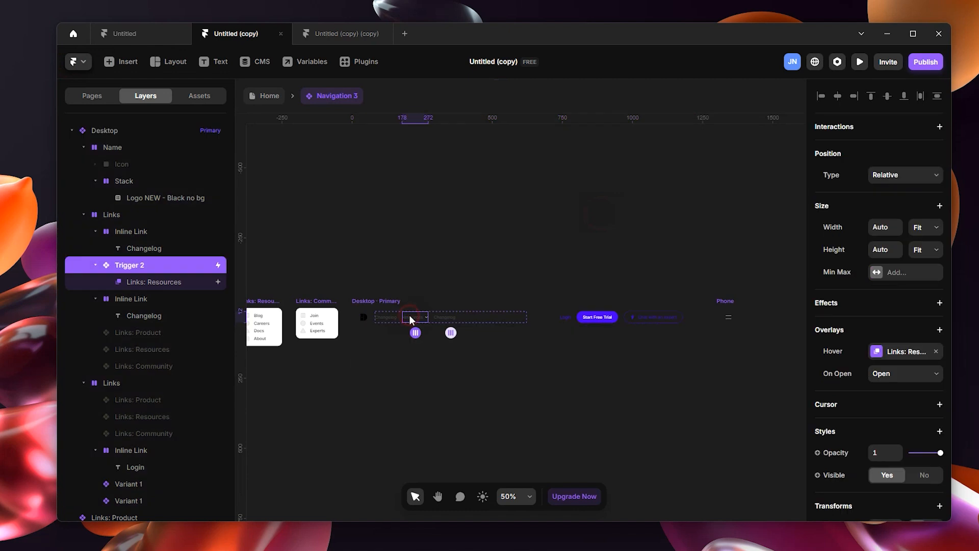
double_click(179, 282)
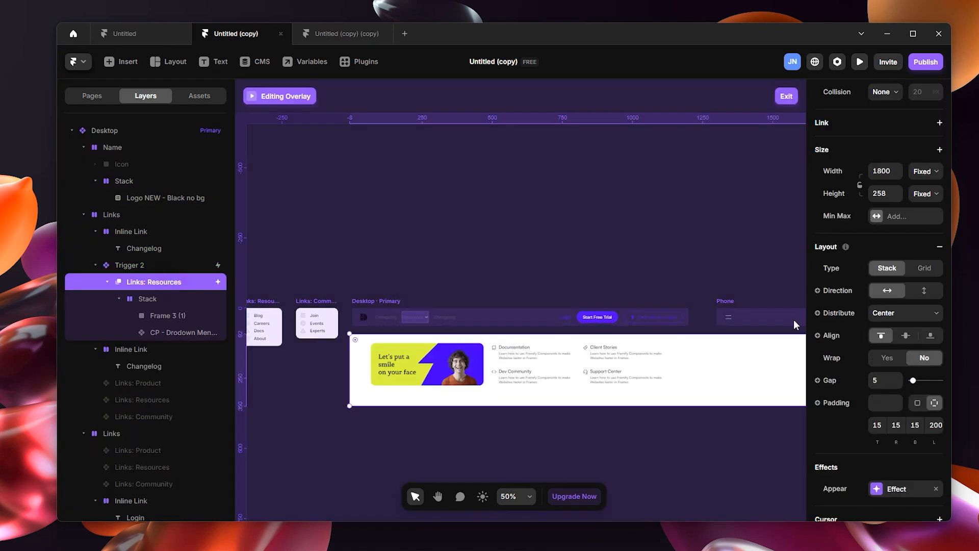
left_click(190, 299)
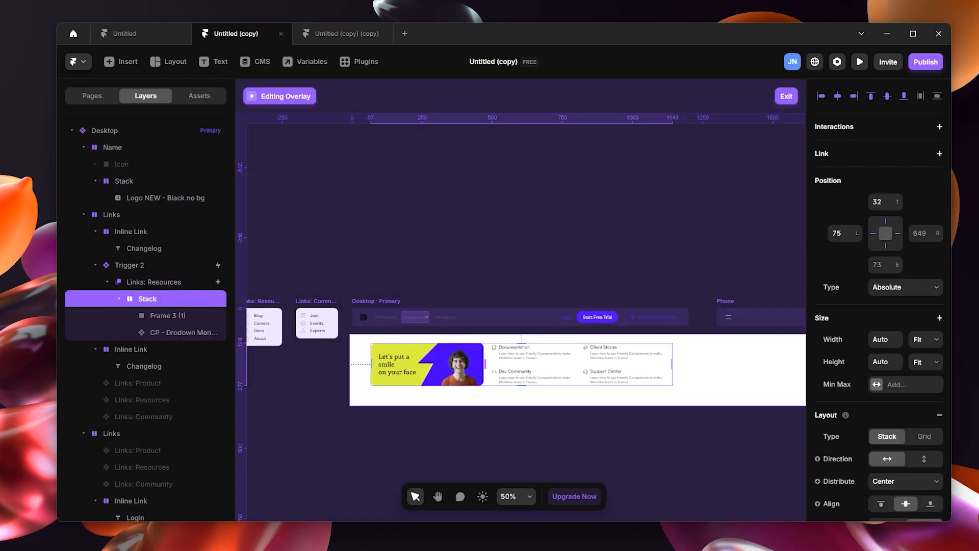
left_click(148, 282)
scroll(938, 212, "up", 5)
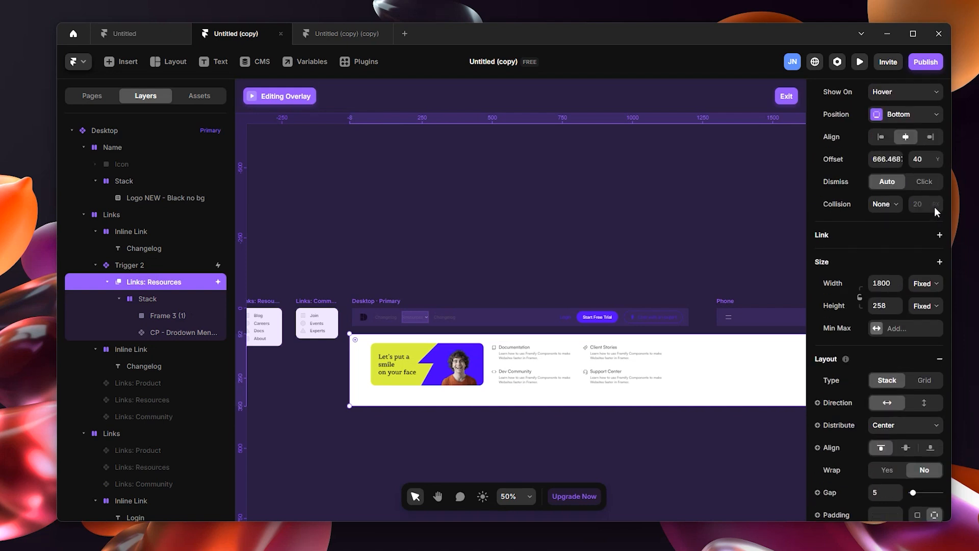
left_click_drag(937, 215, 940, 223)
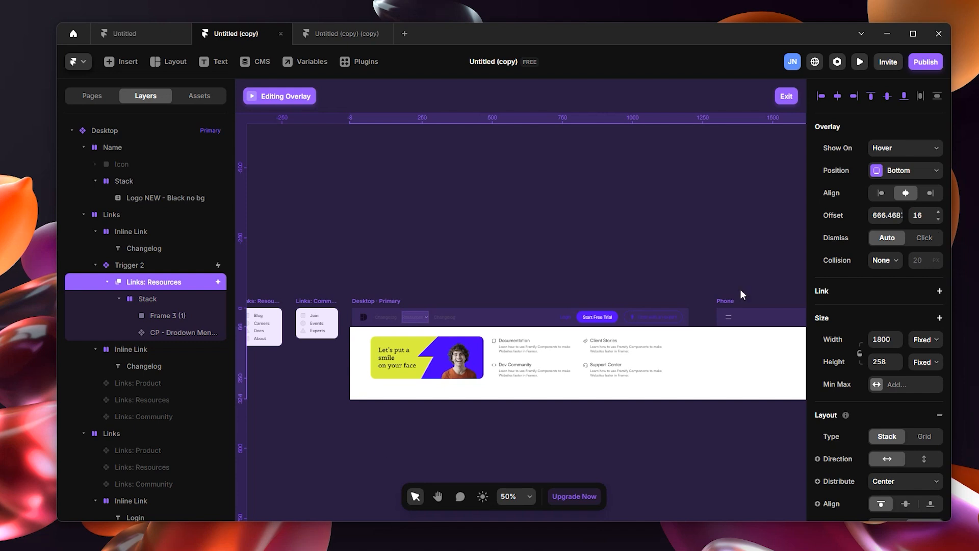
Step: Resize the overlay container to about 1720 by 234 and fine-tune its placement directly beneath the navigation bar
left_click_drag(348, 380, 348, 380)
left_click_drag(674, 439, 598, 436)
left_click(588, 389)
left_click_drag(584, 394, 585, 386)
left_click_drag(776, 370, 768, 368)
left_click(663, 354)
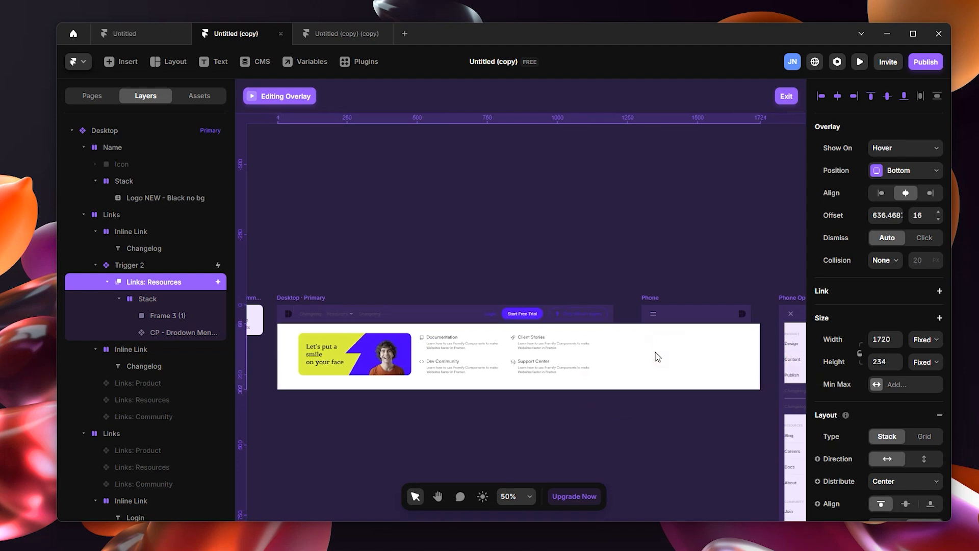
left_click(658, 357)
left_click(585, 349)
left_click(655, 348)
left_click_drag(656, 344, 655, 346)
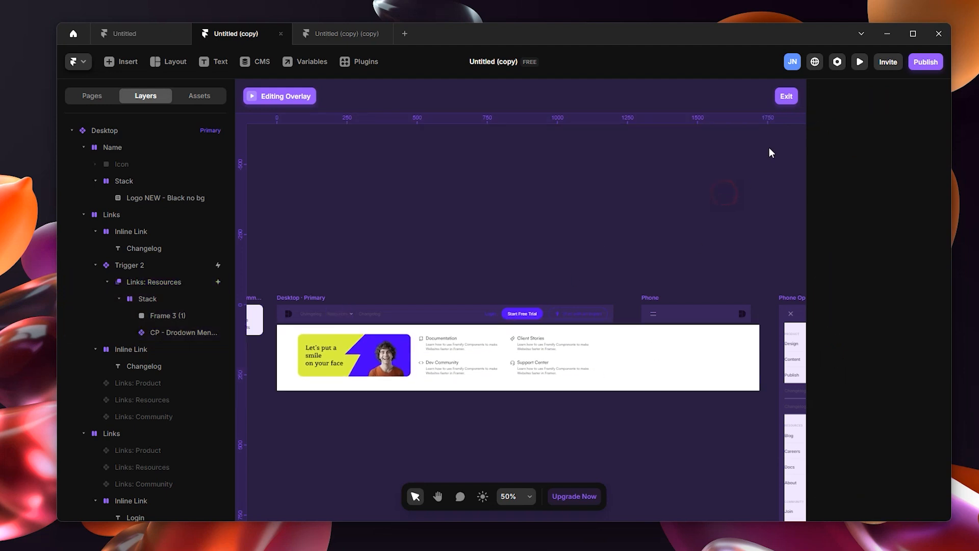
Step: Exit overlay editing, check the full-width Resources dropdown and its menu items in Home's fullscreen preview, and return to the canvas
left_click(787, 98)
left_click(264, 101)
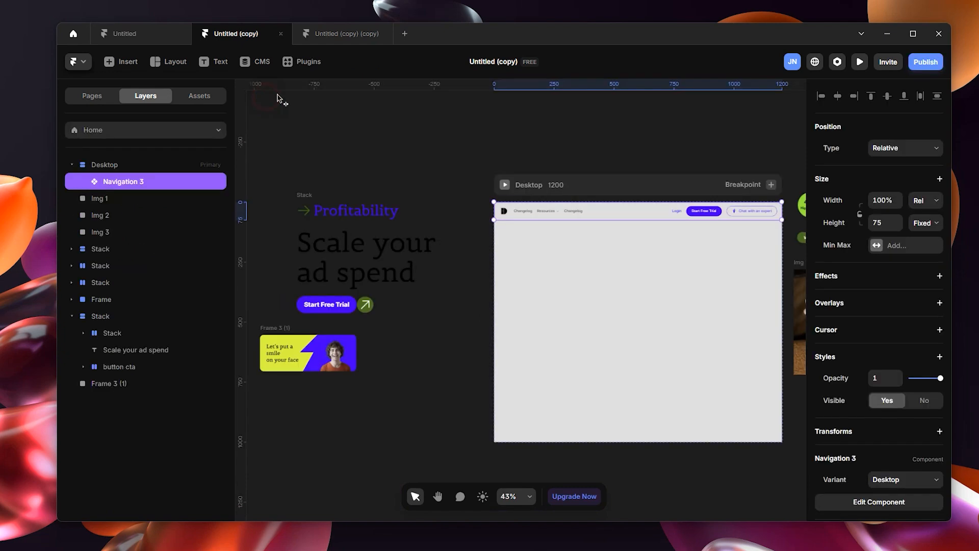
left_click(504, 184)
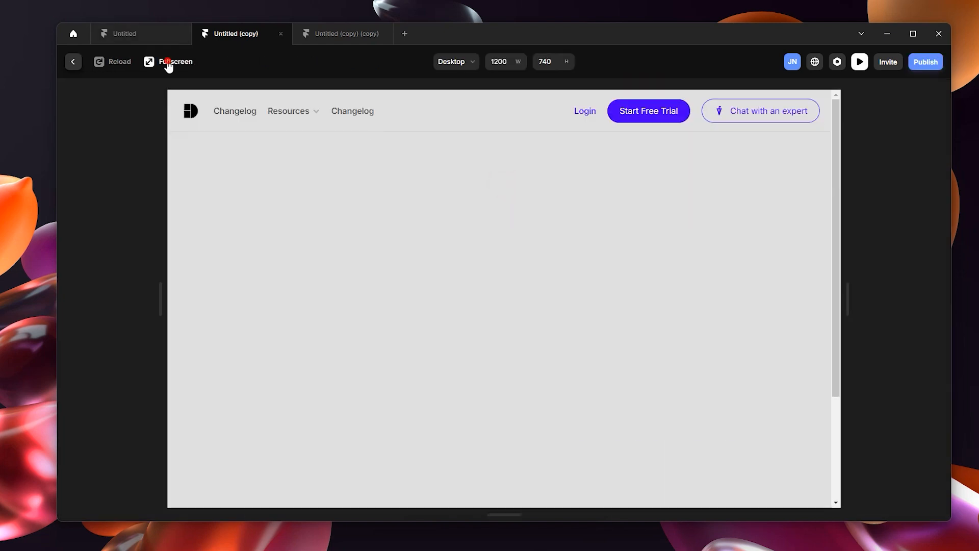
left_click(171, 62)
mouse_move(161, 77)
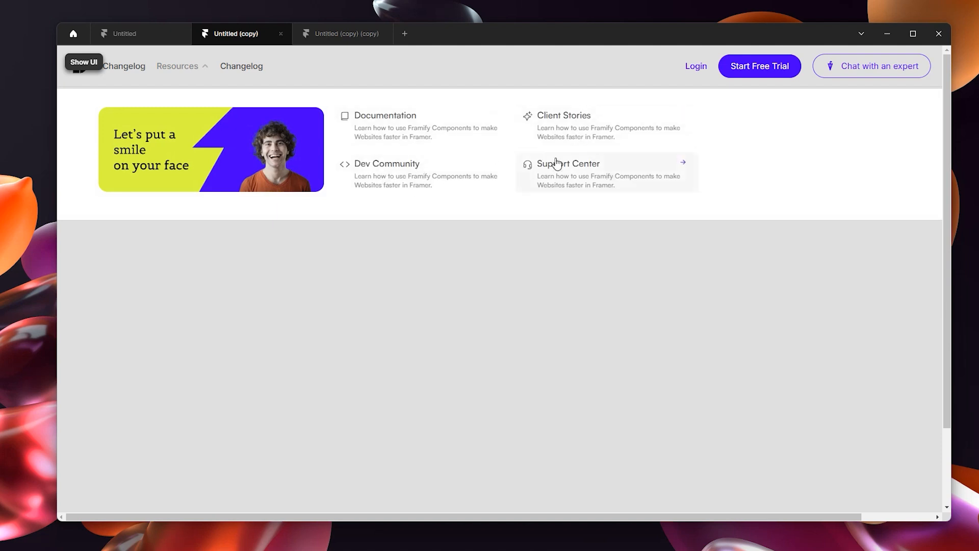
left_click(77, 68)
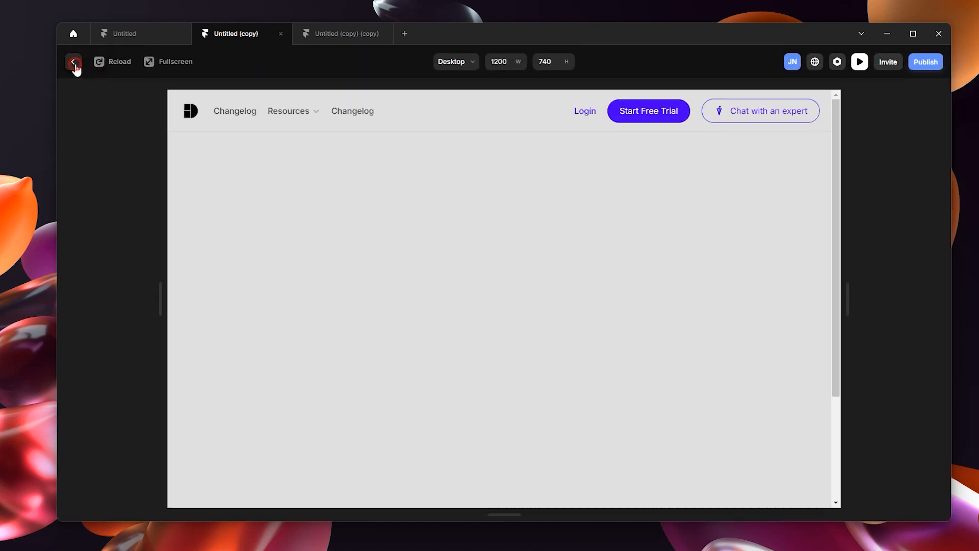
left_click(74, 63)
Step: Switch to the Toplyne site in the browser, examine its Resources dropdown banner on hover, and return to Framer
mouse_move(515, 545)
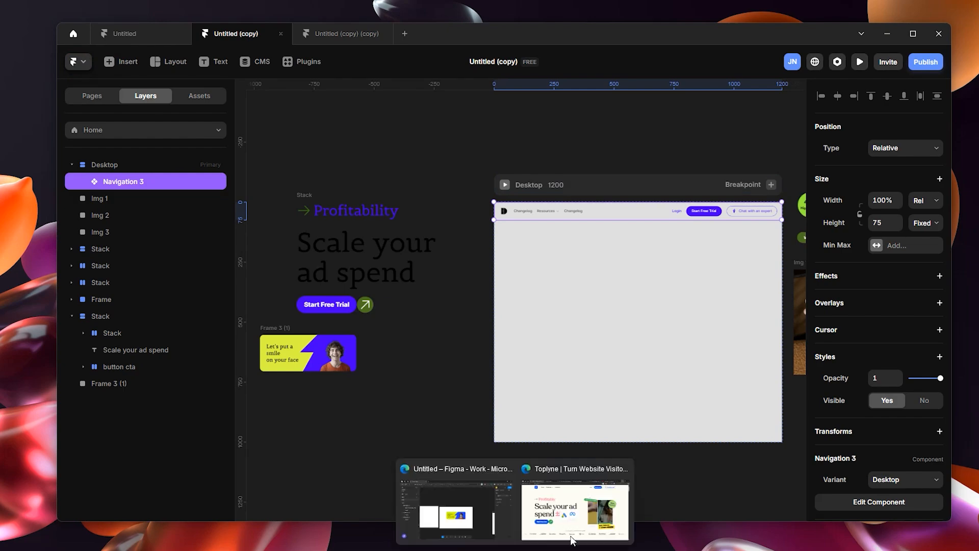
left_click(565, 496)
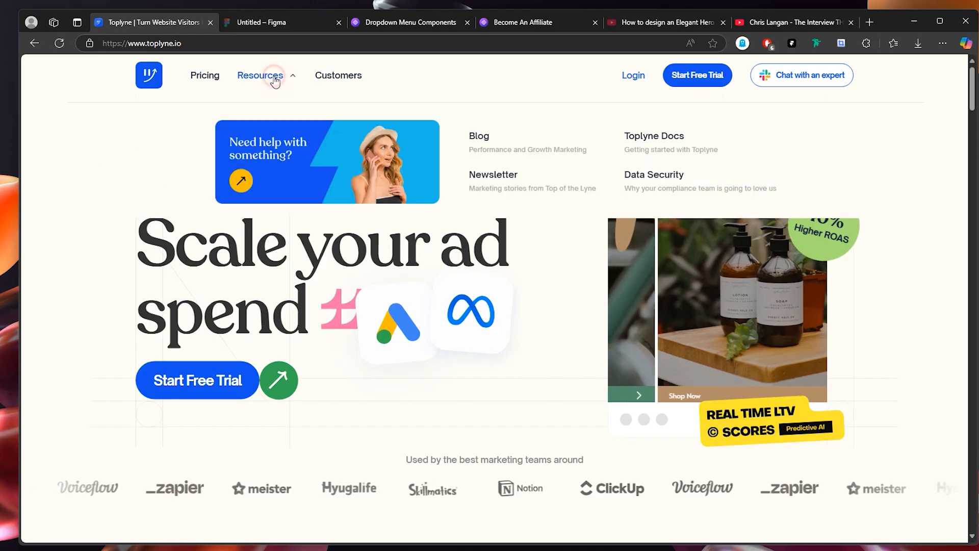
left_click(274, 77)
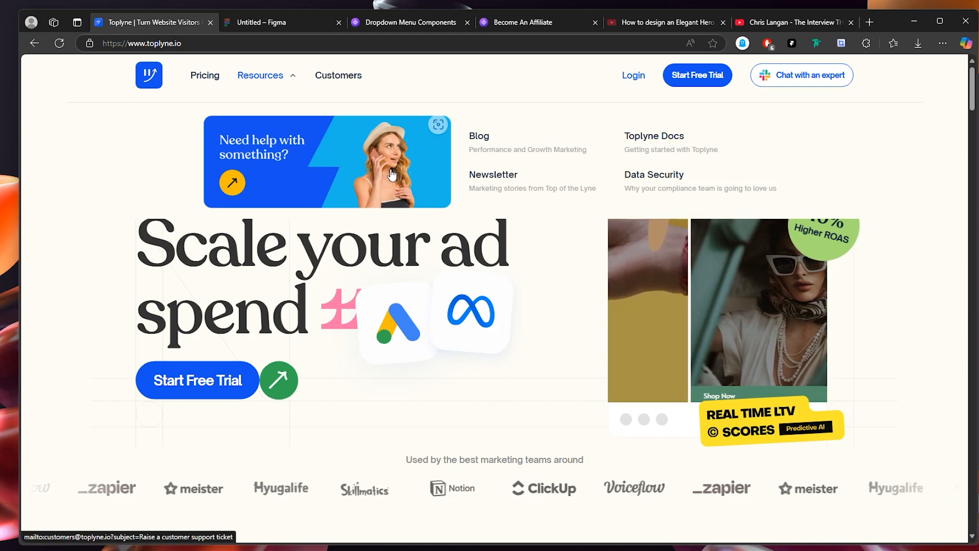
left_click(915, 22)
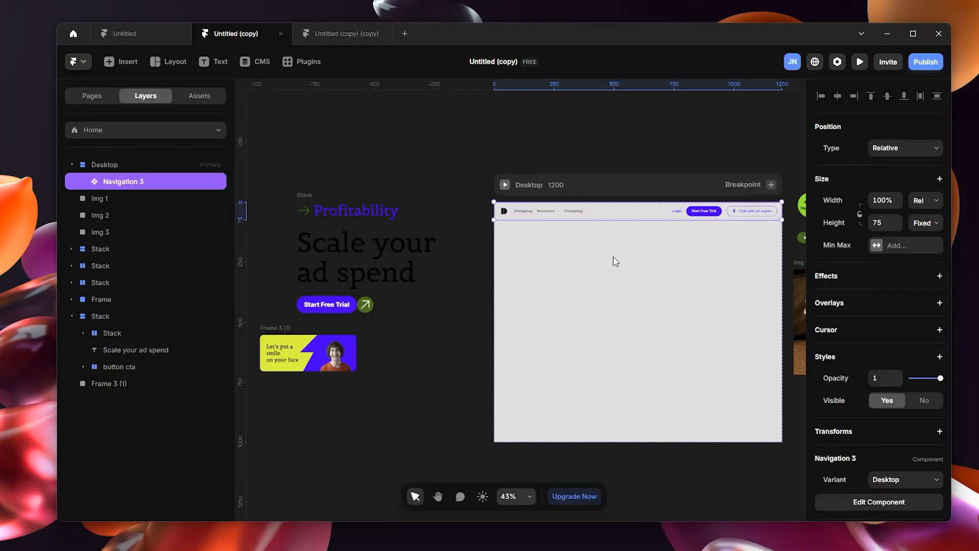
Step: Reopen the Links: Resources overlay in Navigation 3 and add a hover effect with scale 1.1 to the Frame 3 (1) banner
double_click(580, 210)
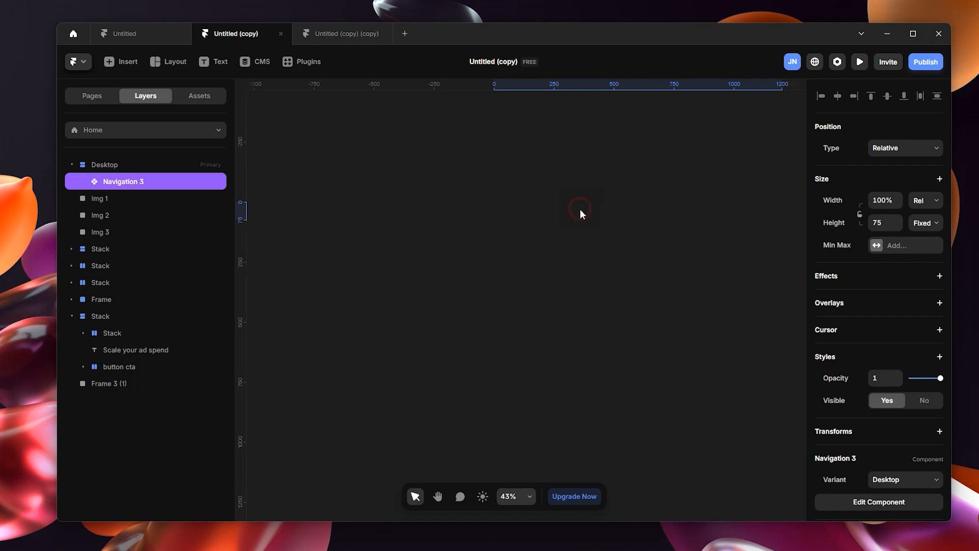
left_click(415, 316)
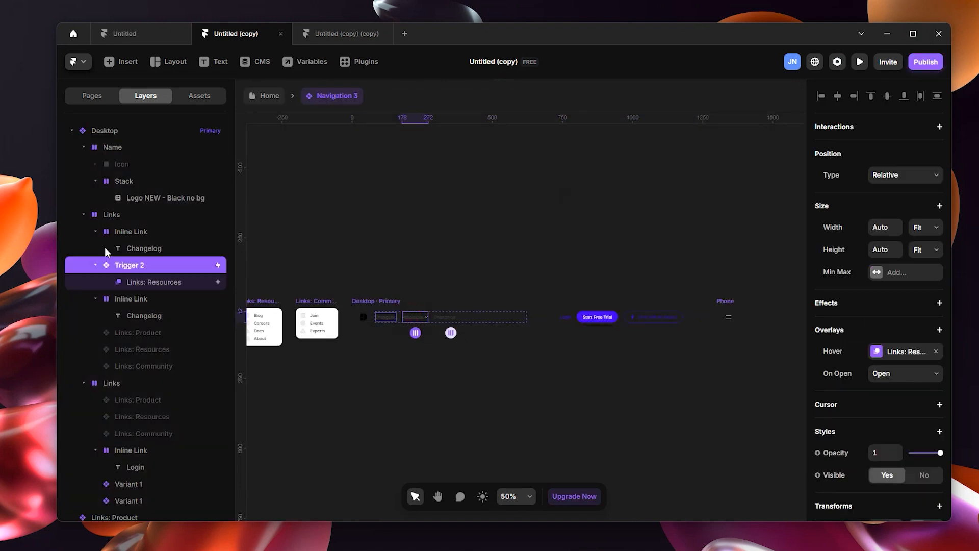
left_click(131, 282)
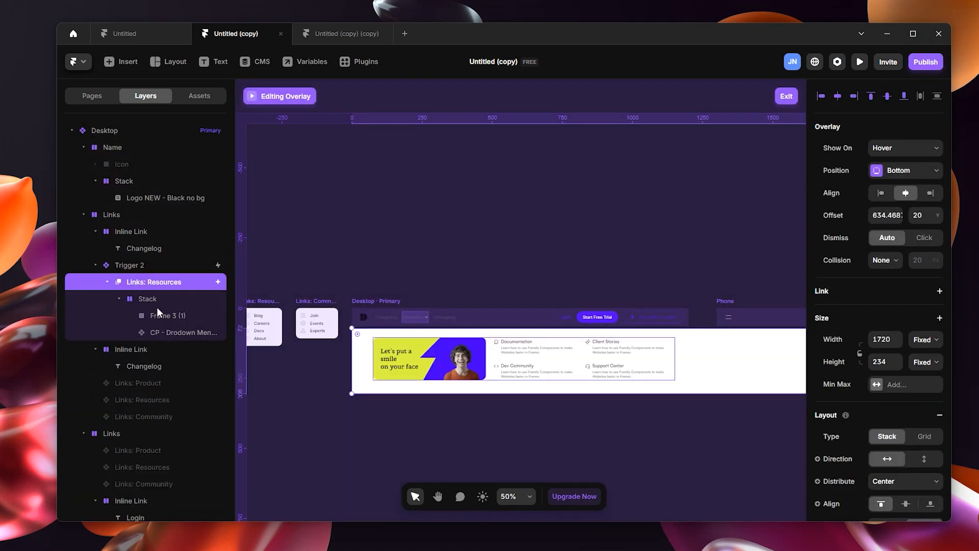
left_click(167, 316)
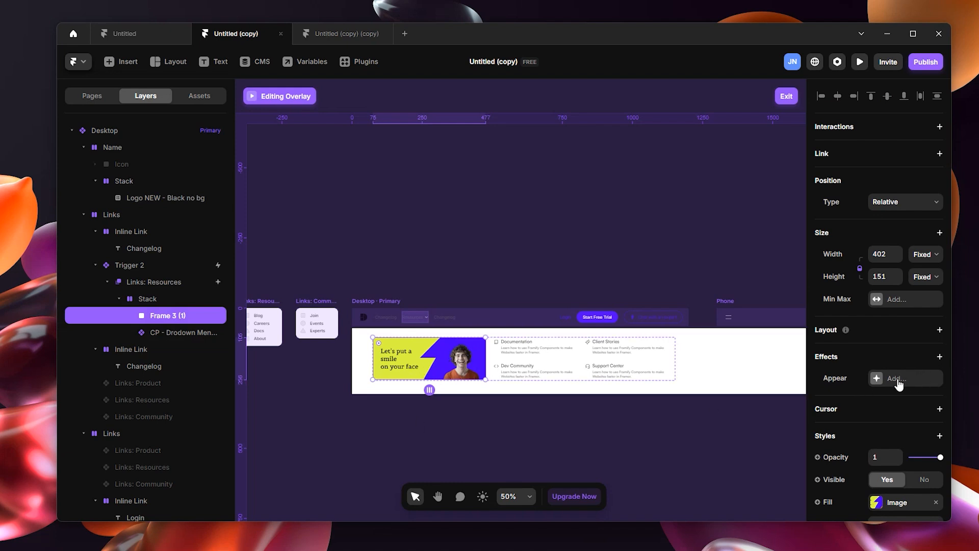
left_click(939, 357)
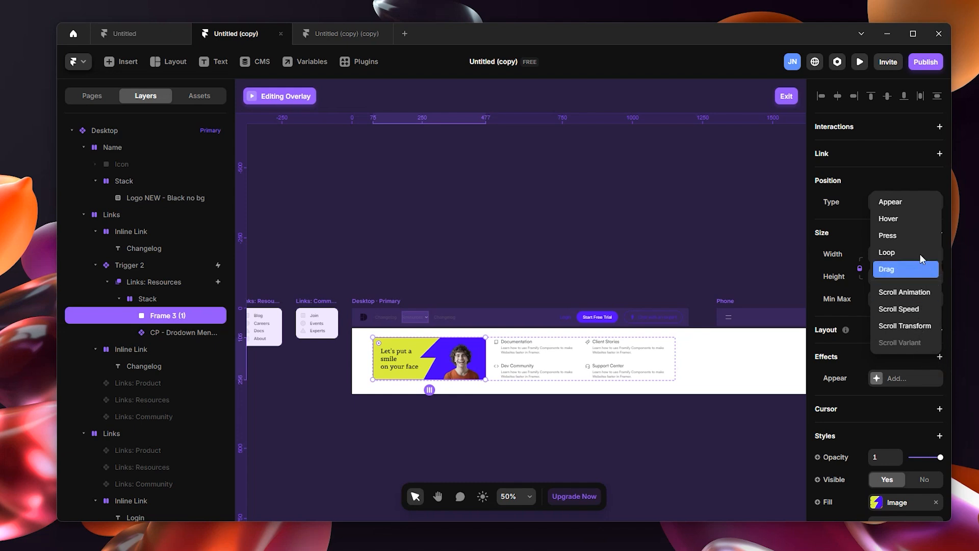
left_click(921, 219)
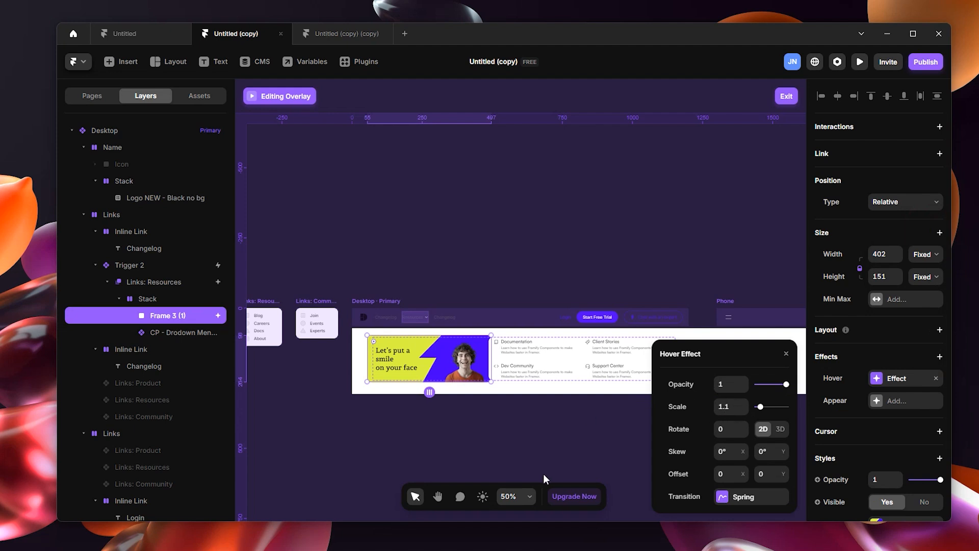
Step: Leave the overlay, test the banner's hover effect in the Home page's fullscreen preview, and exit fullscreen
left_click(786, 96)
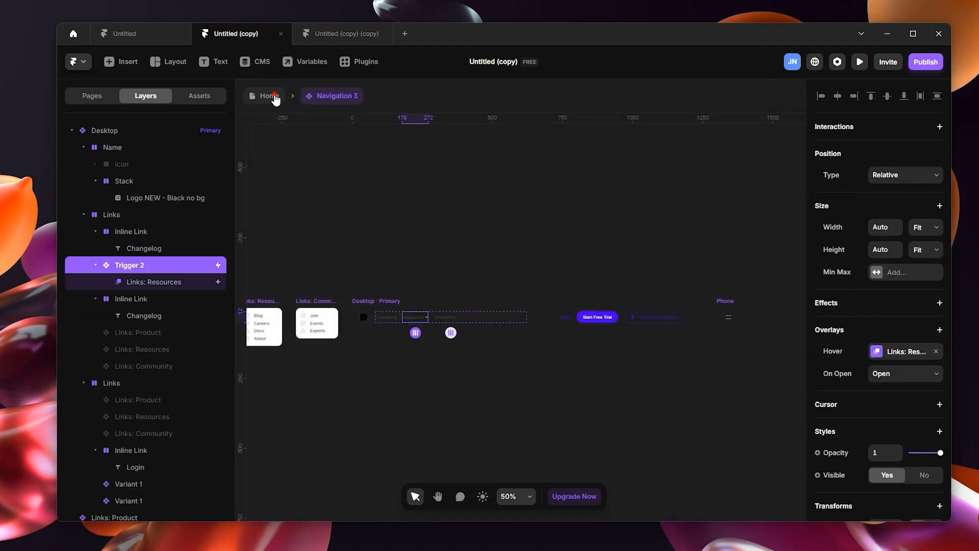
left_click(275, 100)
left_click(505, 186)
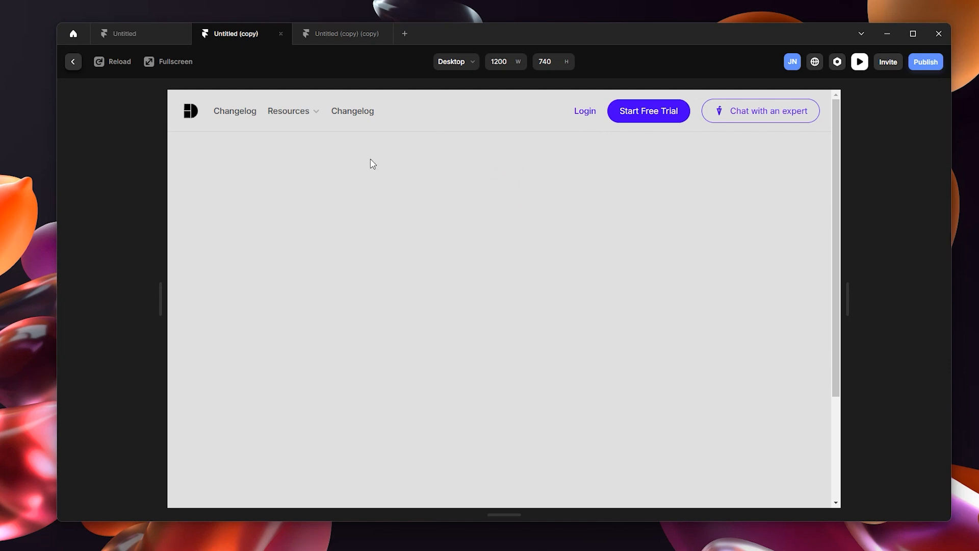
mouse_move(306, 115)
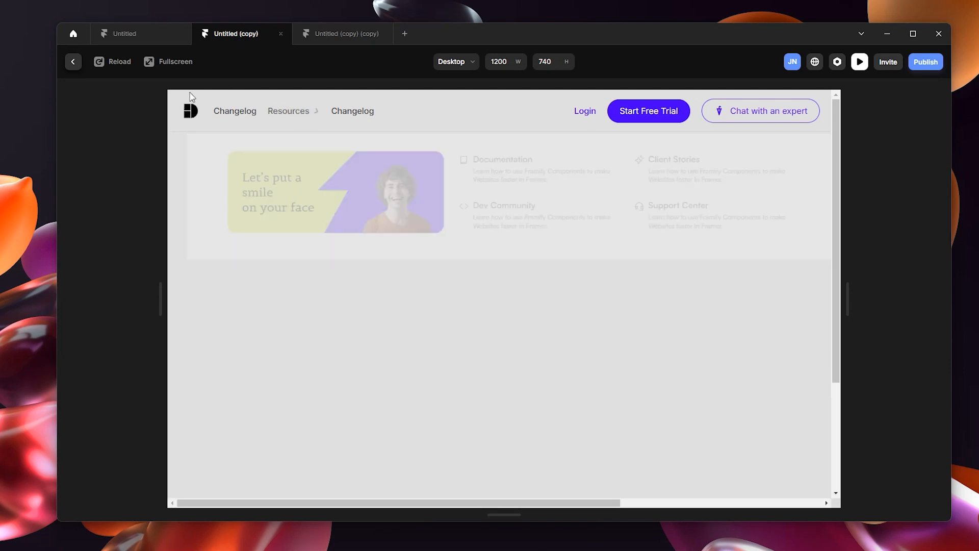
left_click(164, 63)
mouse_move(207, 67)
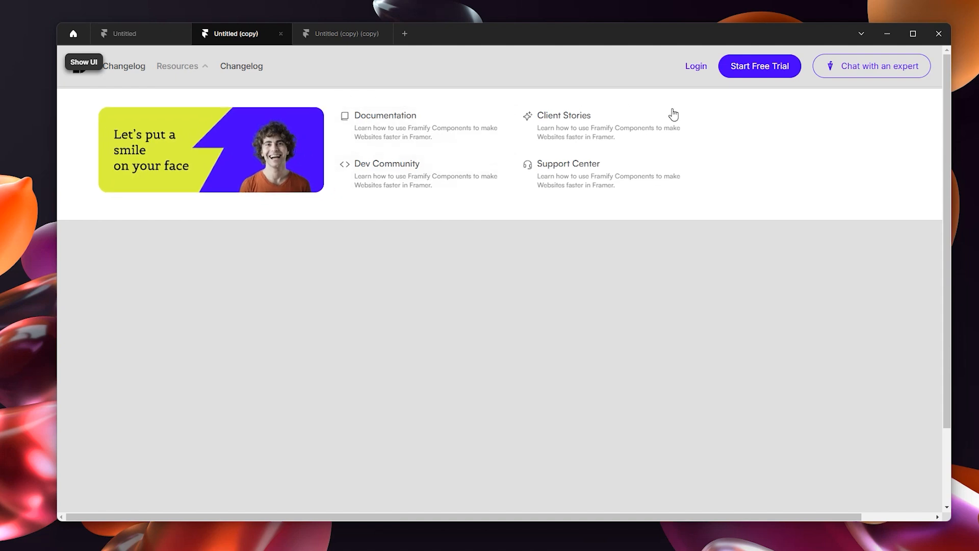
left_click(77, 64)
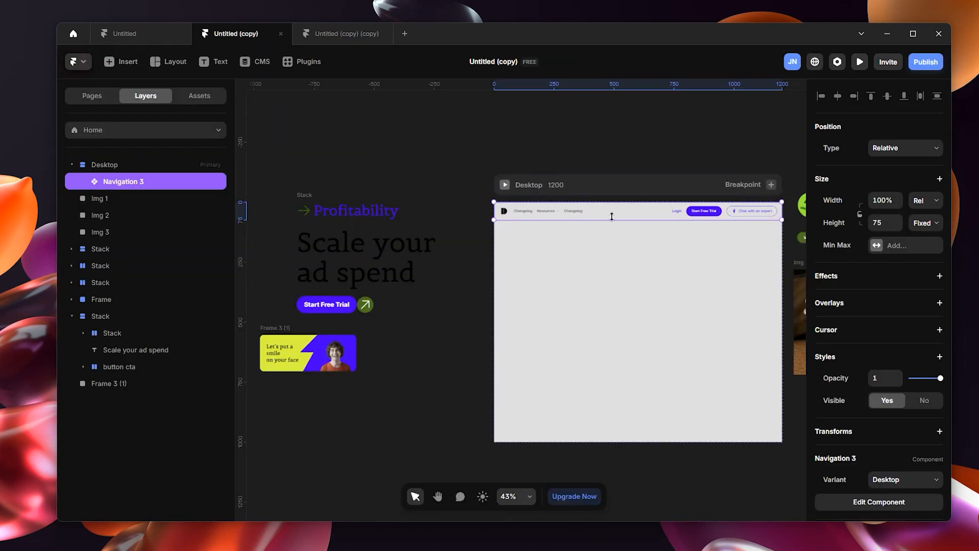
Step: Open the CP - Drodown Menu/Subline 2 component from the Links: Resources overlay and remove the #FFFFFF fill from Variant 1
double_click(612, 216)
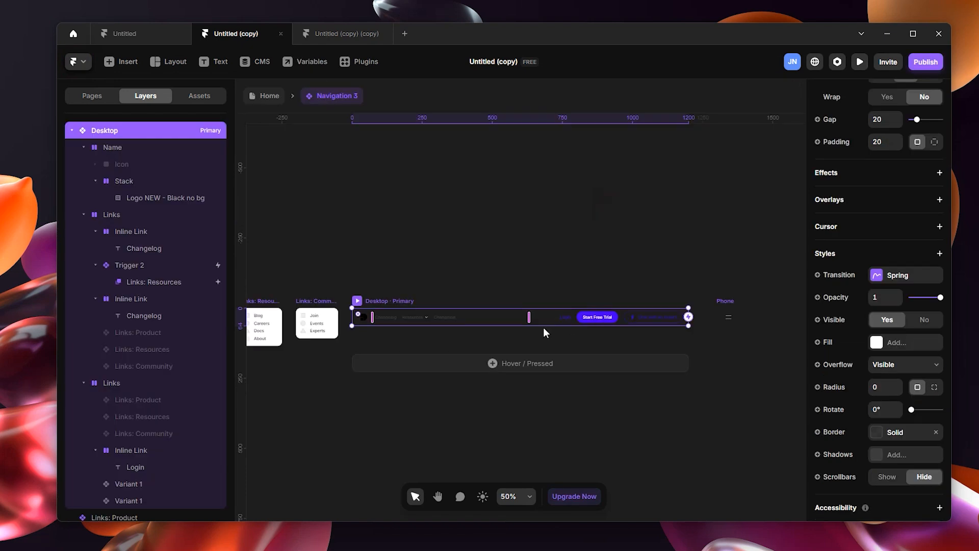
left_click(428, 318)
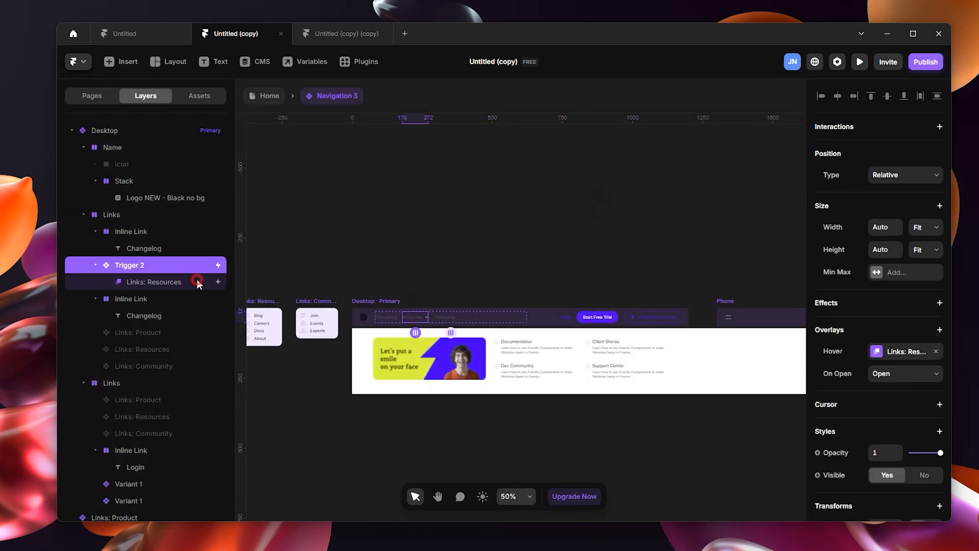
left_click(197, 281)
left_click(182, 334)
double_click(591, 354)
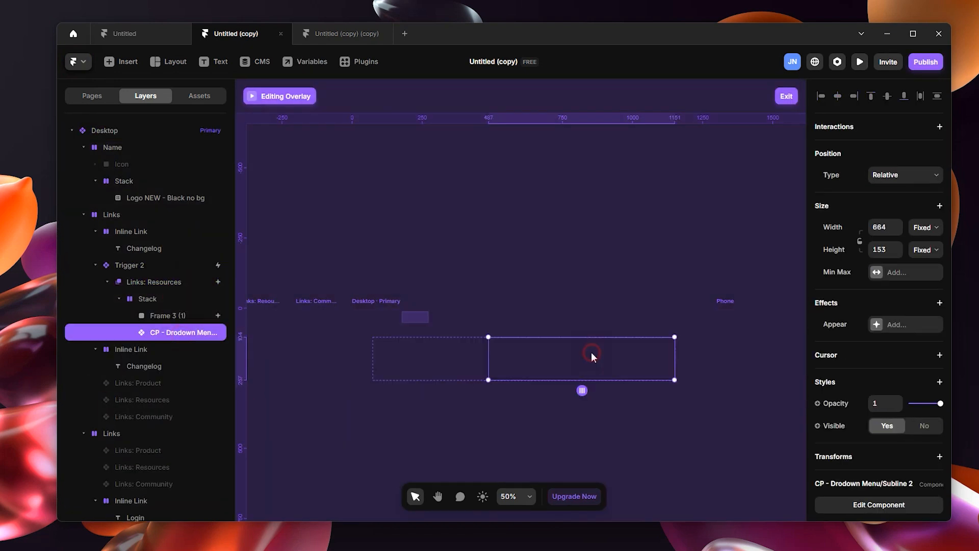
scroll(928, 430, "down", 5)
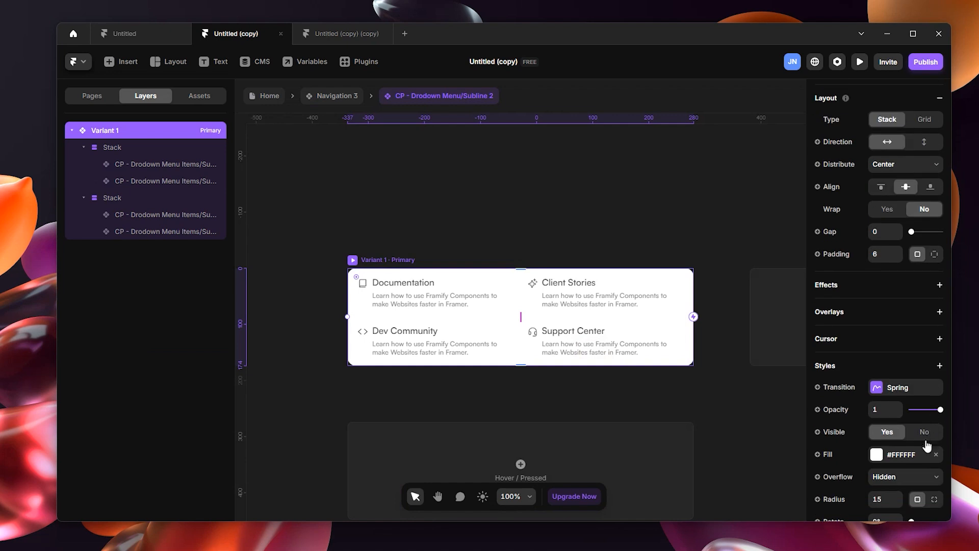
left_click(940, 454)
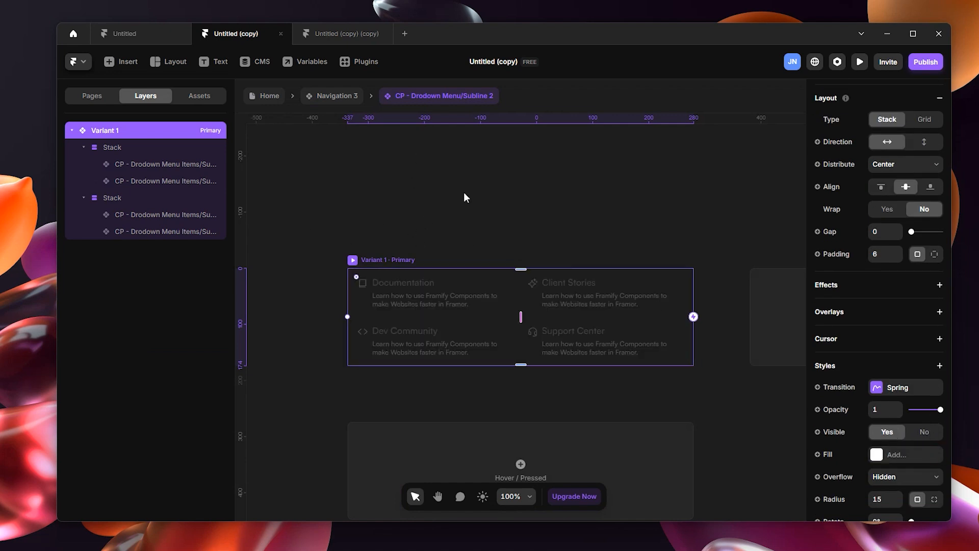
Step: Go back to the Home page, check the dropdown menu without its fill in fullscreen preview, and return to the canvas
left_click(289, 94)
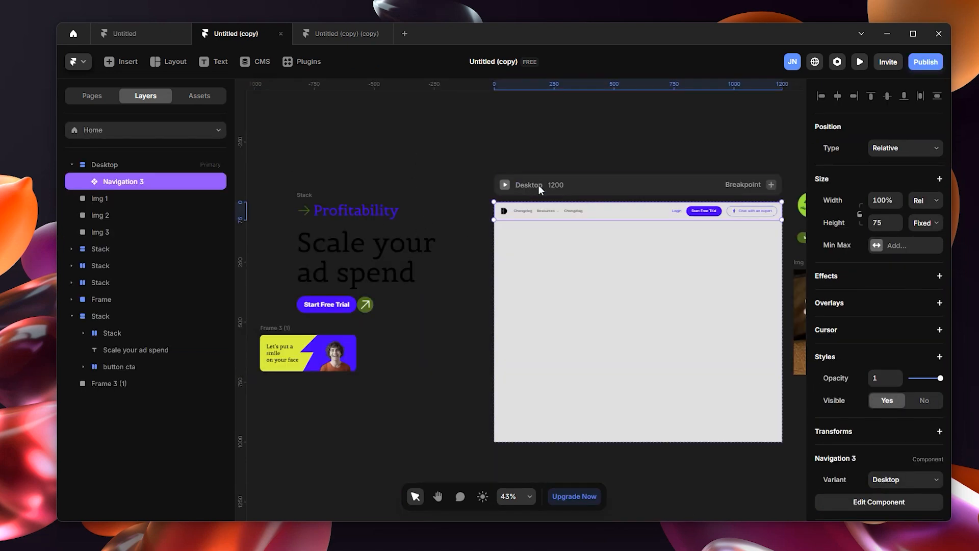
key("ctrl+p")
left_click(190, 71)
mouse_move(193, 66)
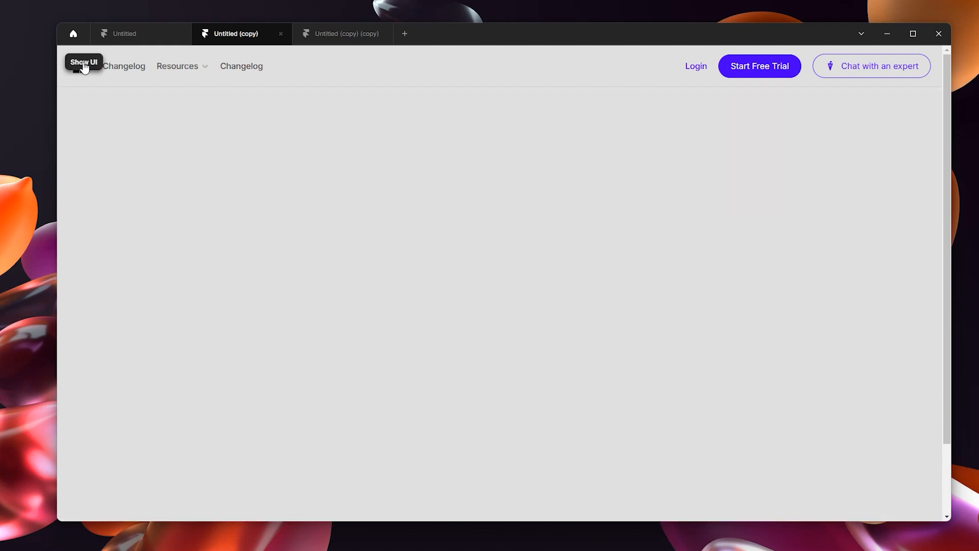
left_click(84, 62)
left_click(76, 63)
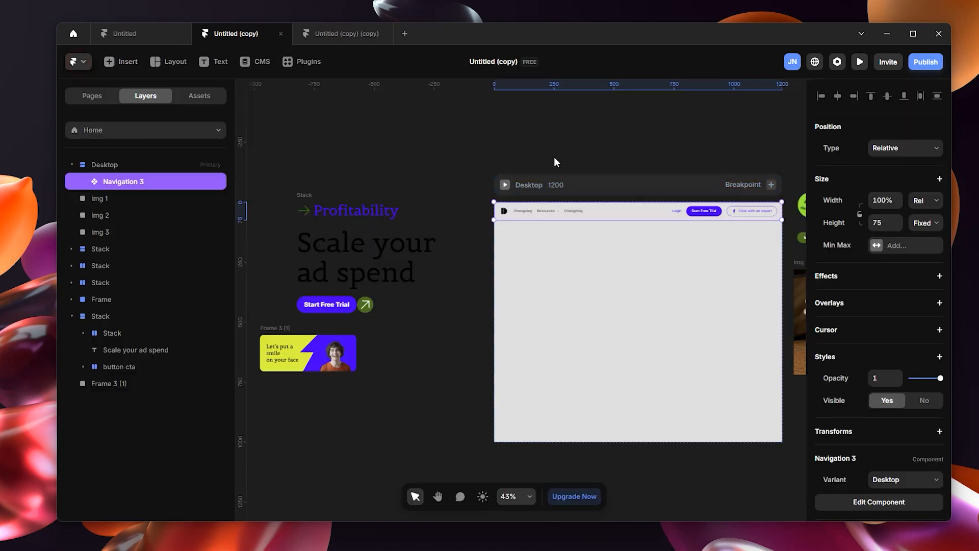
Step: Preview the Home page in fullscreen once more and switch to the Untitled project
left_click_drag(612, 133, 479, 127)
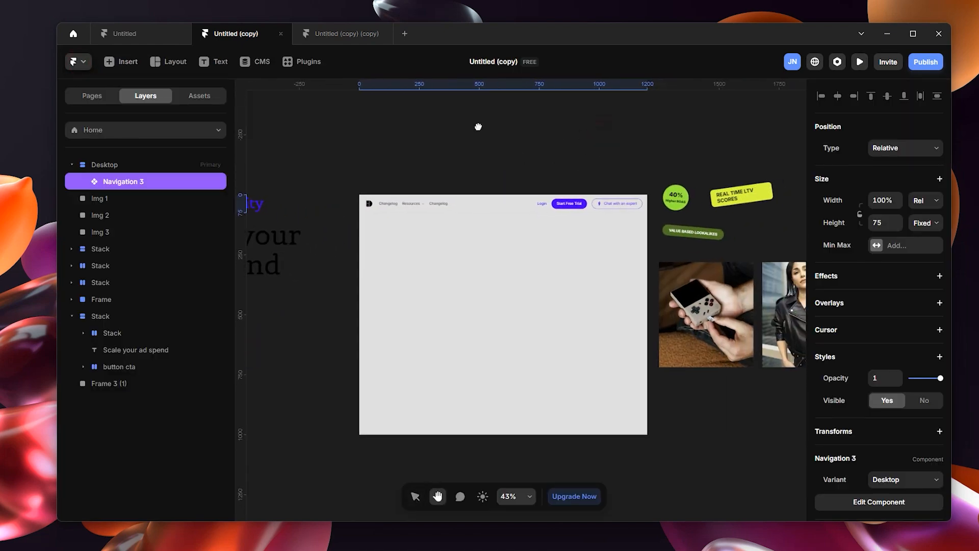
left_click(370, 178)
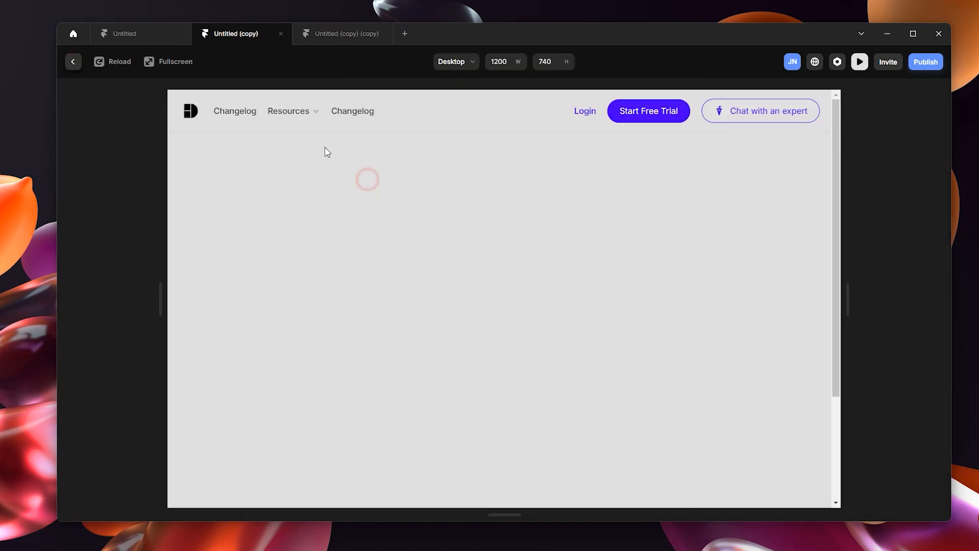
left_click(166, 65)
mouse_move(168, 62)
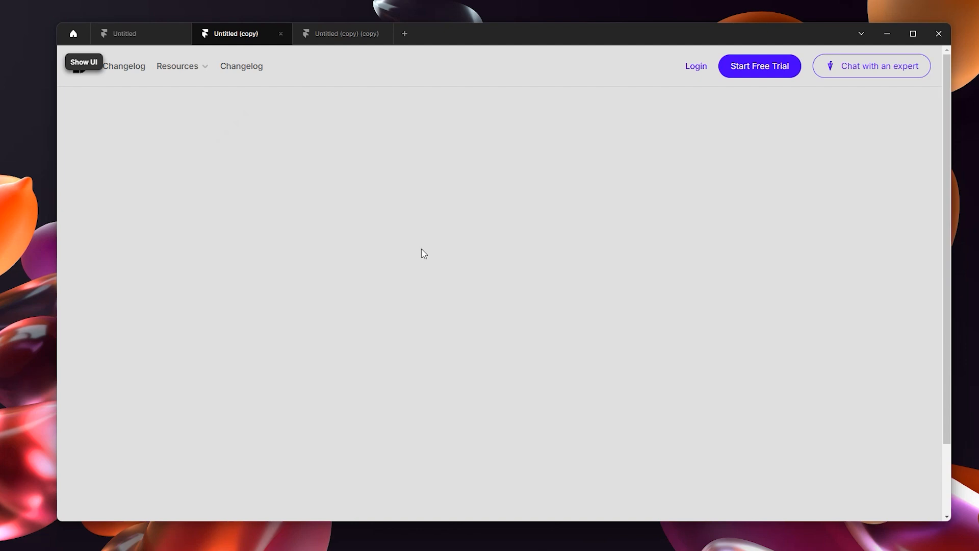
left_click(151, 32)
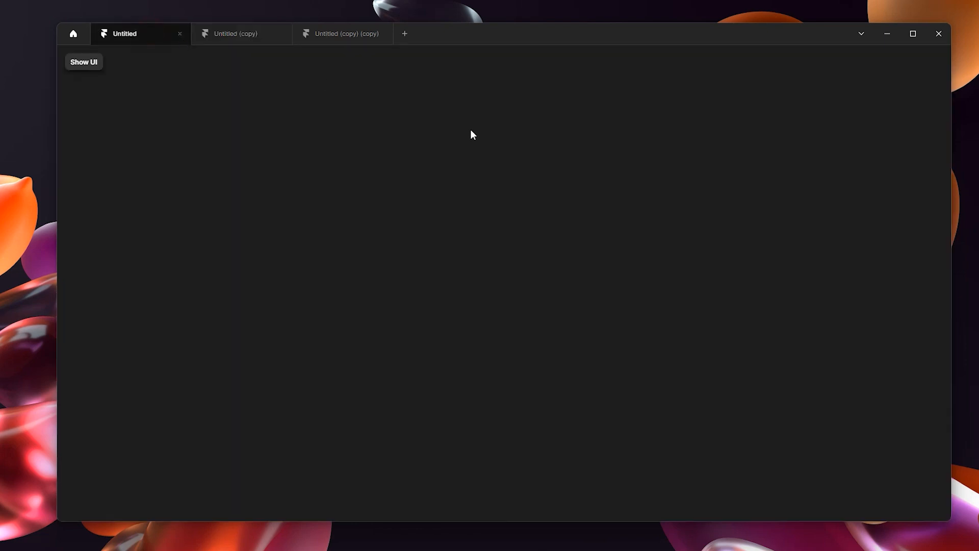